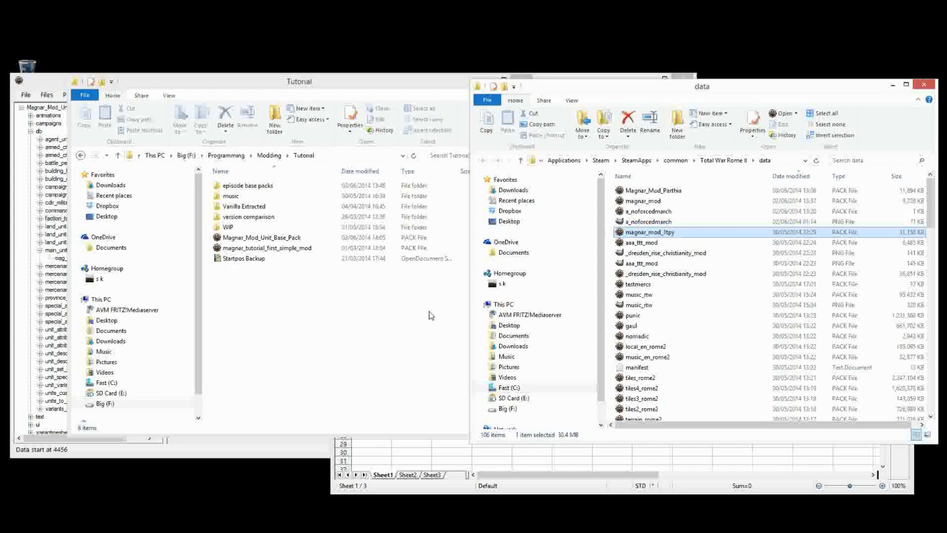
left_click(462, 455)
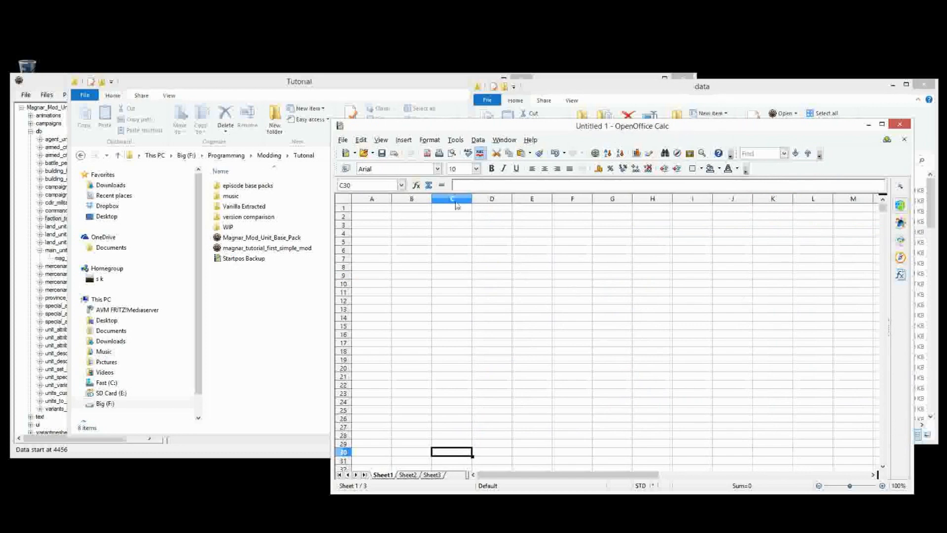
left_click(417, 217)
left_click(413, 208)
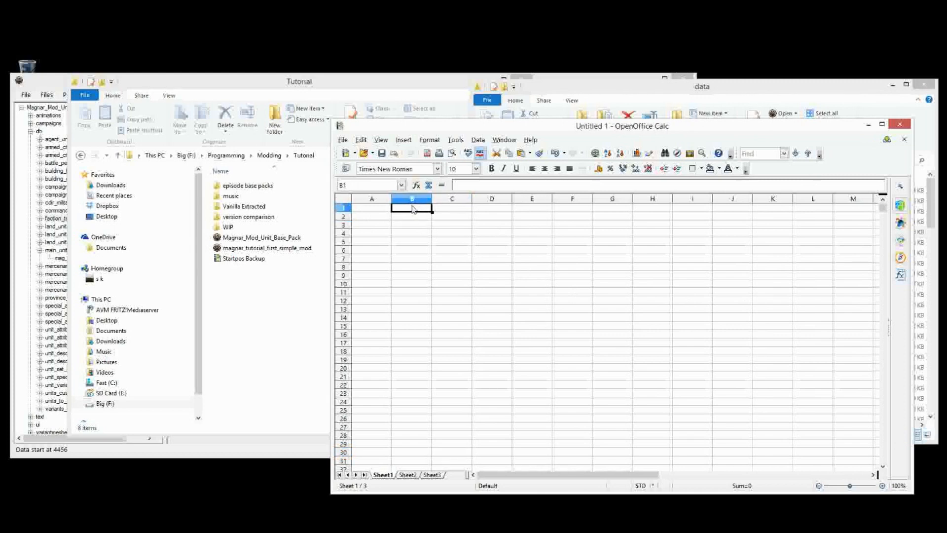
Switch to Pack File Manager, open the mag_tut_main_units table and examine the num_men and num_ships values of its units
left_click(29, 205)
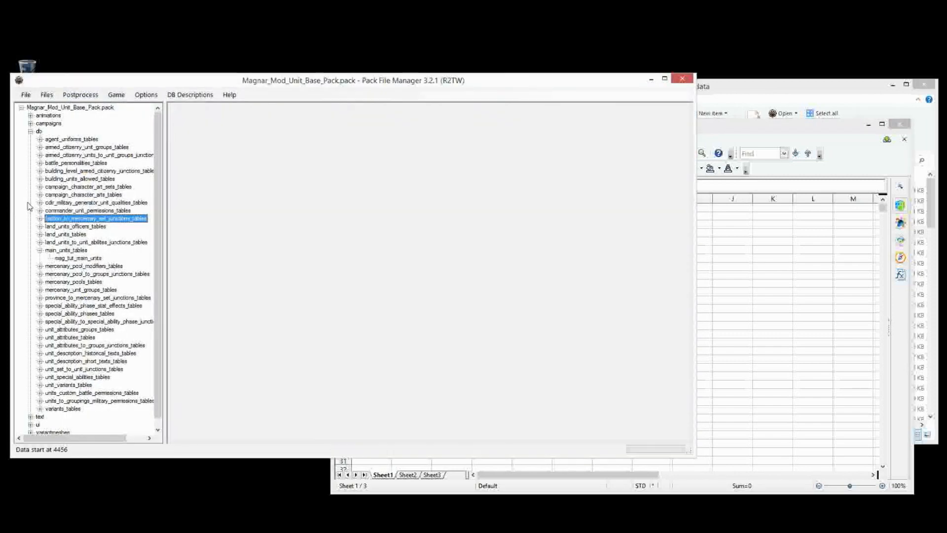
left_click(91, 259)
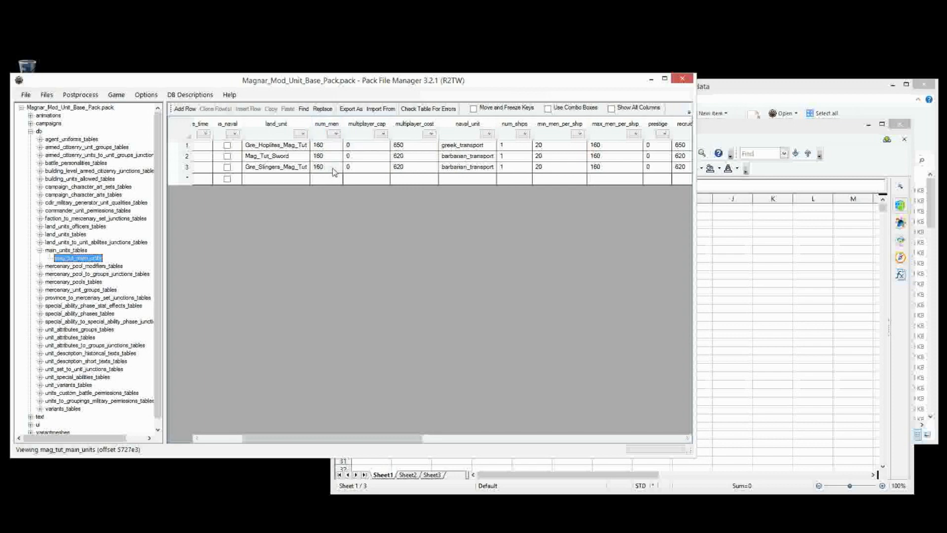
left_click_drag(335, 168, 332, 151)
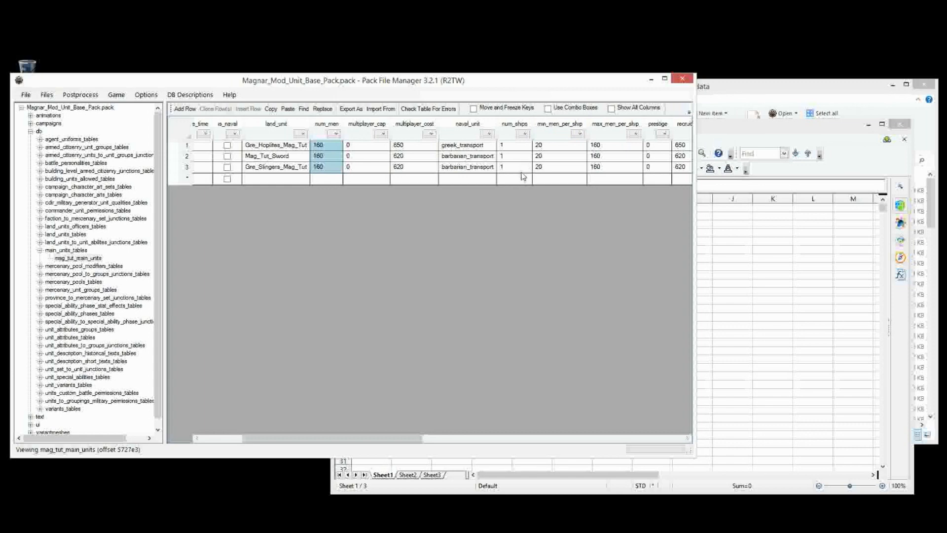
left_click_drag(521, 169, 515, 145)
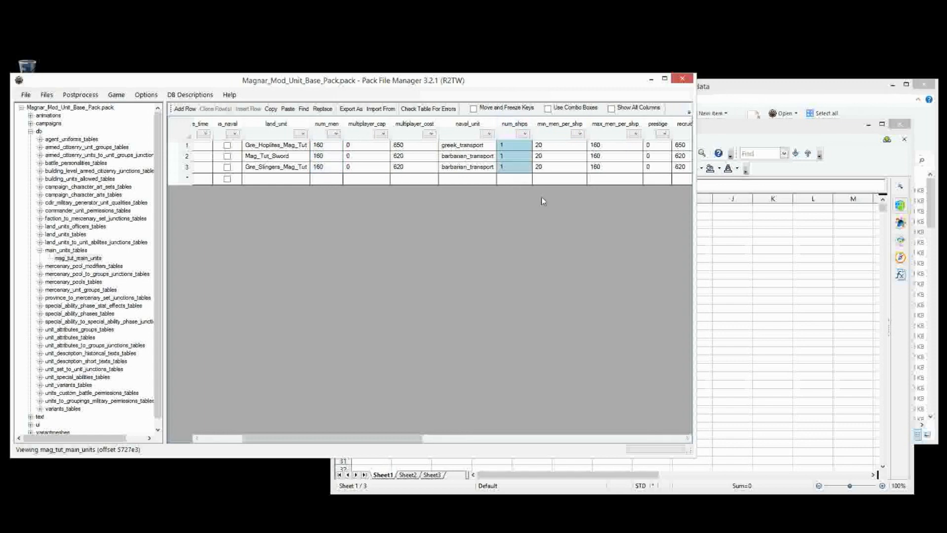
Move the OpenOffice Calc window up and further aside, and return to Pack File Manager
left_click(814, 232)
left_click_drag(785, 120, 824, 66)
left_click(214, 347)
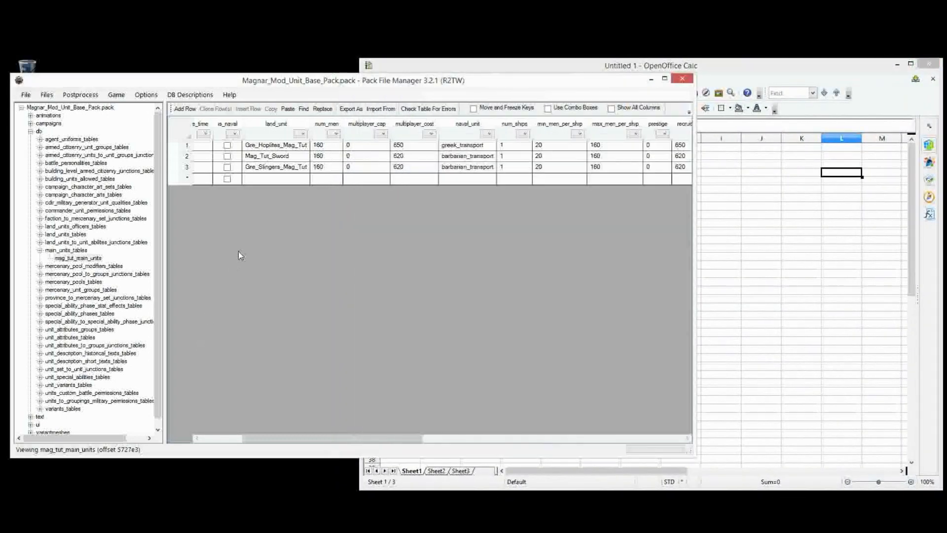
left_click(296, 146)
left_click_drag(303, 155, 447, 168)
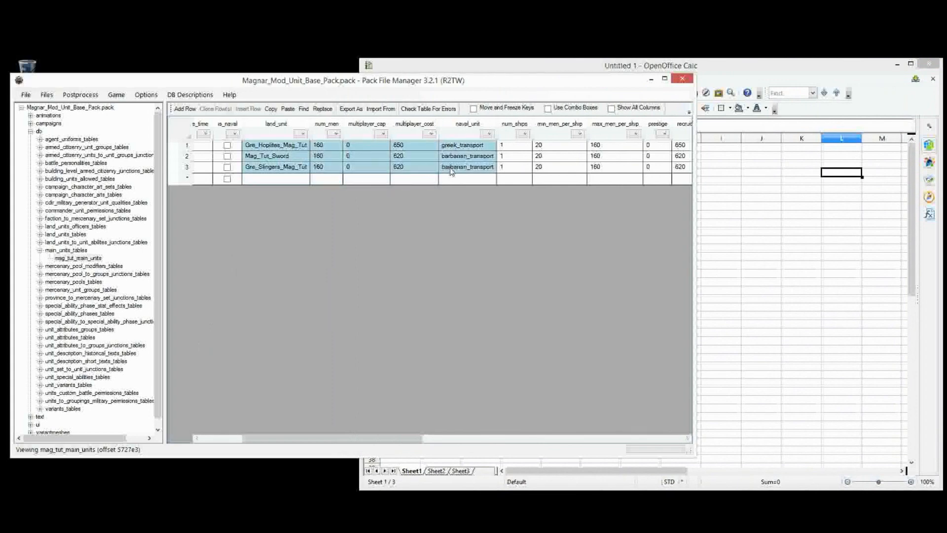
left_click(414, 264)
Start adding a file from another pack to main_units_tables, with the game's data_rome2 pack as the source
left_click(65, 250)
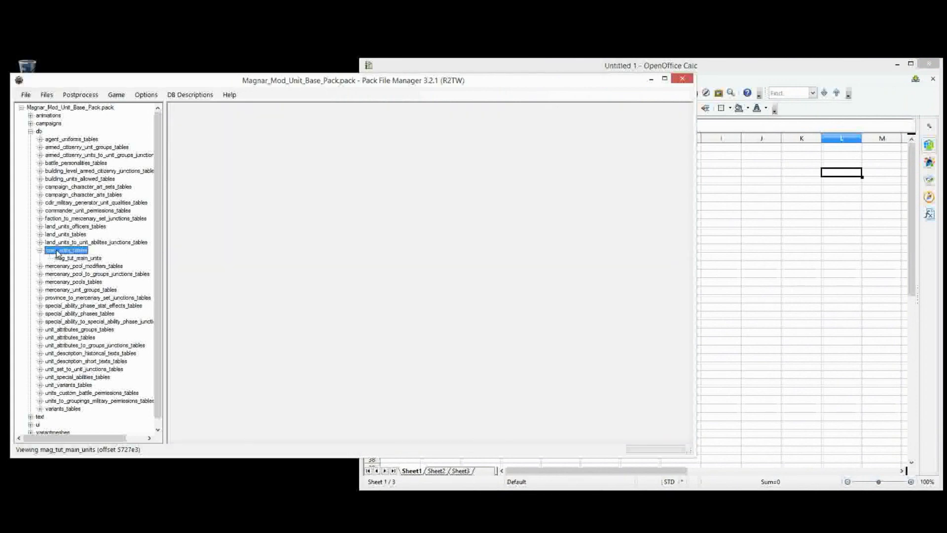
right_click(65, 250)
mouse_move(82, 256)
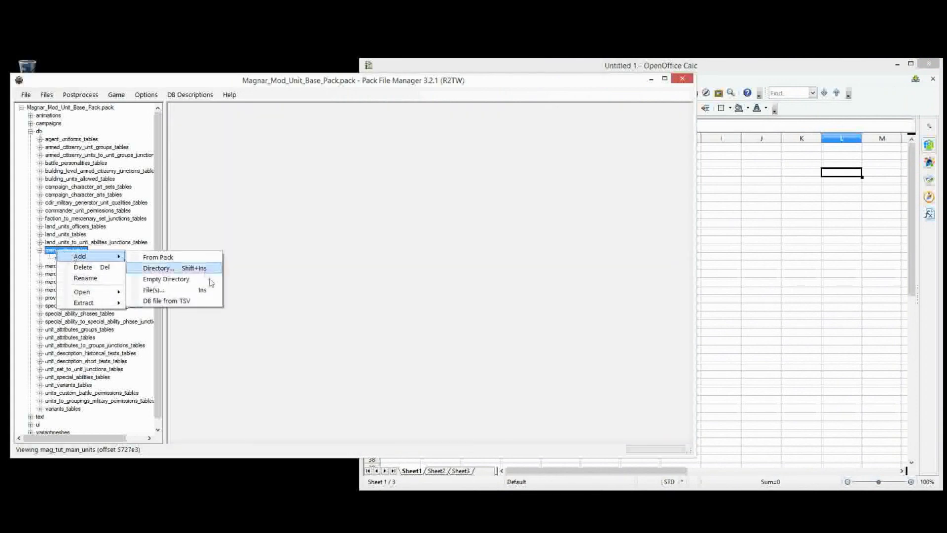
left_click(183, 258)
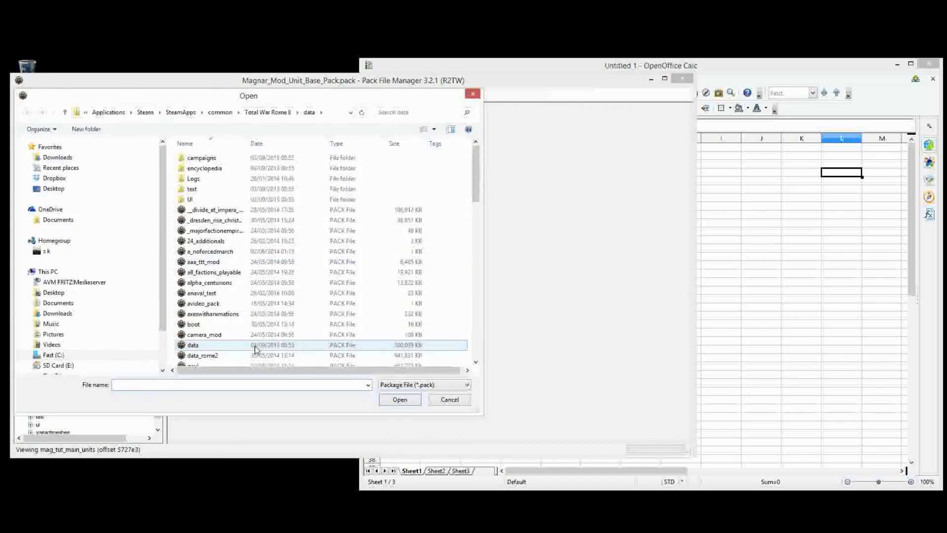
left_click(293, 305)
scroll(292, 308, "down", 1)
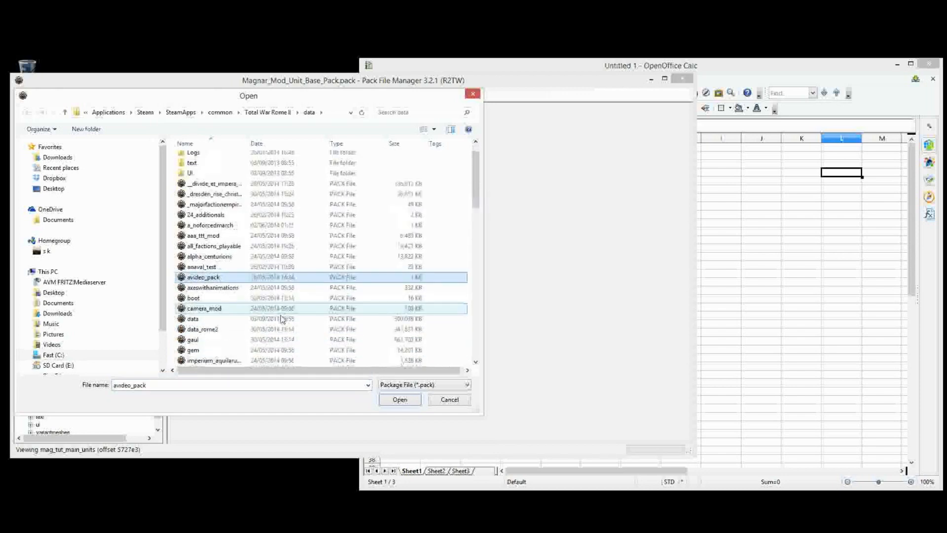
left_click(281, 329)
left_click(389, 403)
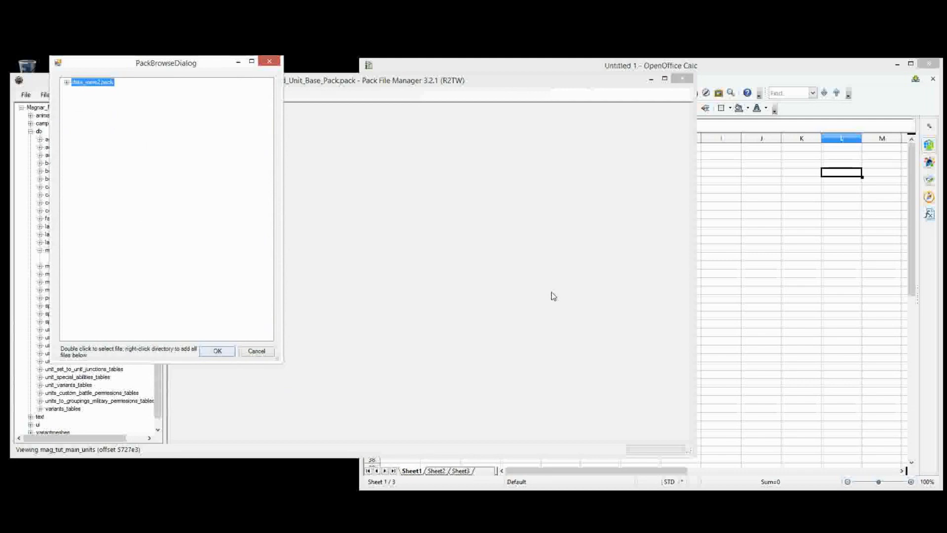
Add the main_units file from the source pack's db/main_units_tables folder to the mod pack
left_click(64, 83)
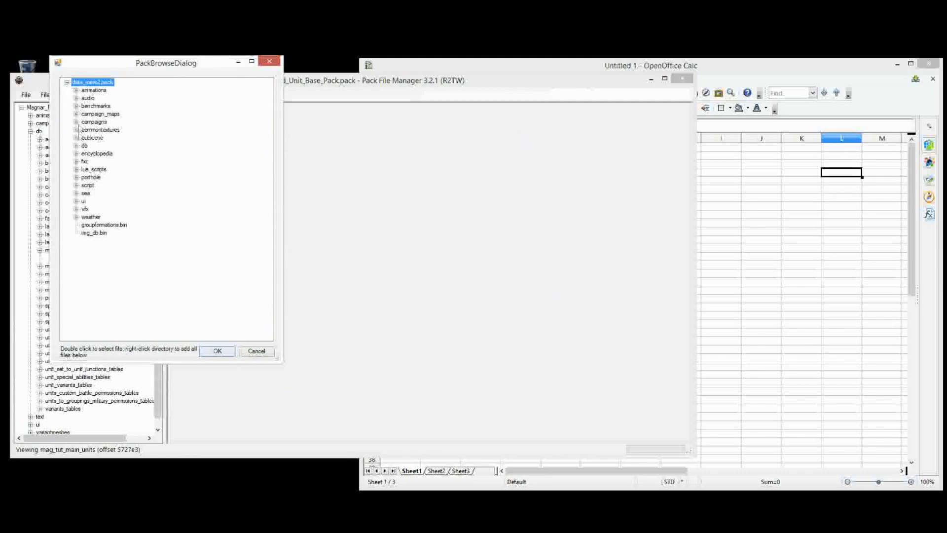
left_click(79, 151)
left_click_drag(269, 96, 272, 249)
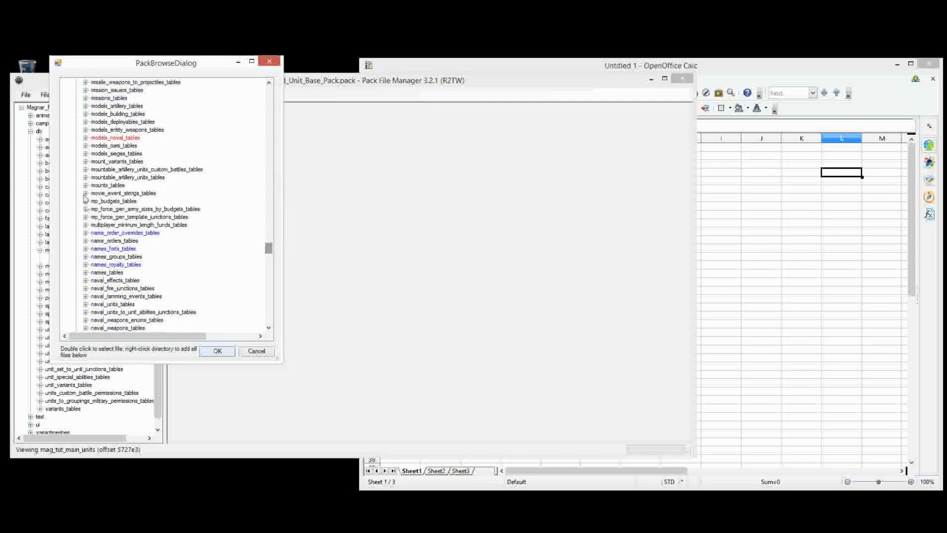
scroll(92, 153, "up", 6)
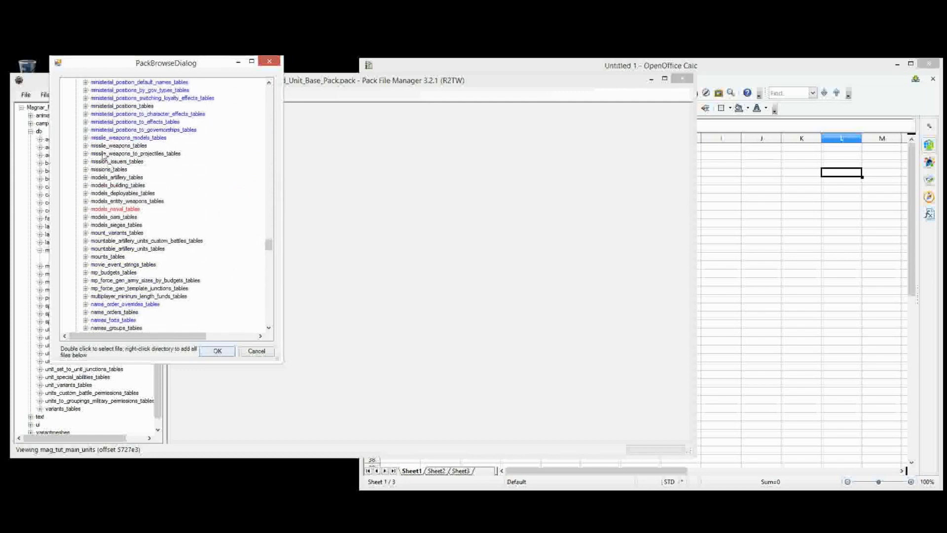
scroll(92, 160, "up", 4)
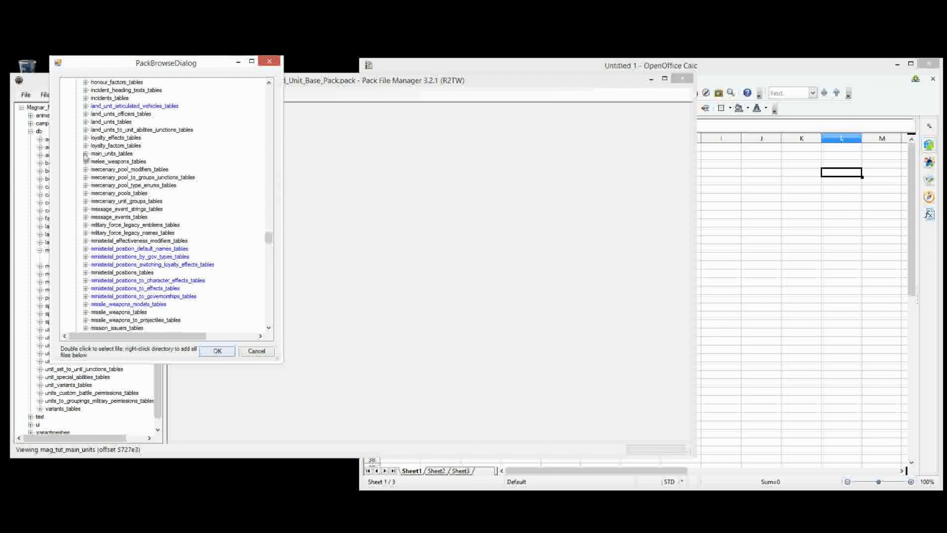
left_click(86, 154)
double_click(109, 161)
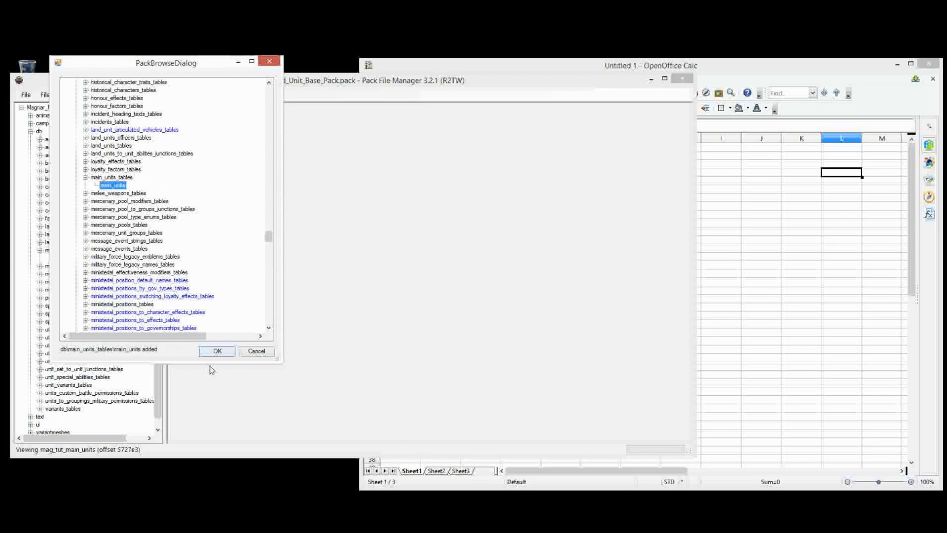
left_click(216, 352)
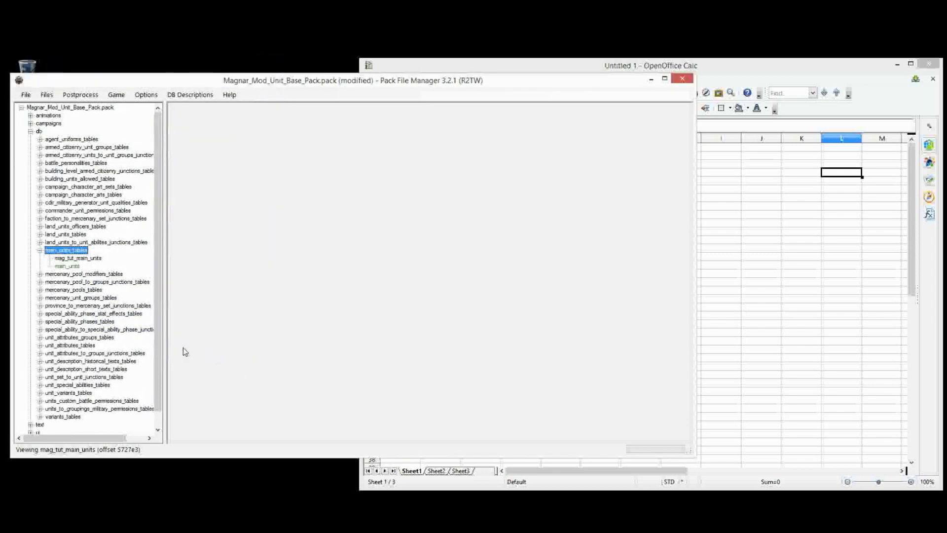
Rename the added main_units table as mag_tut_vanilla_main_units
right_click(62, 267)
left_click(85, 298)
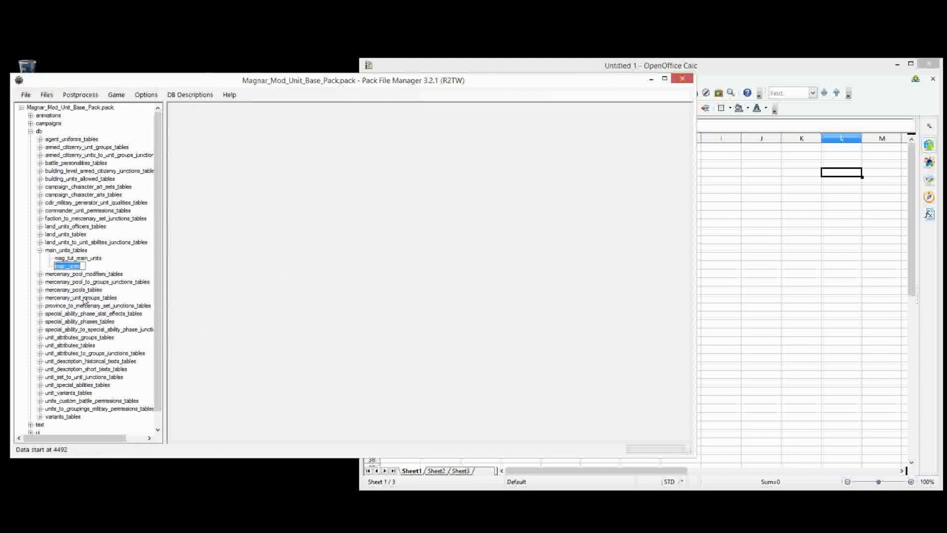
key("Home")
type("mag_tut_")
type("van_")
type("lla")
type("_")
key("Return")
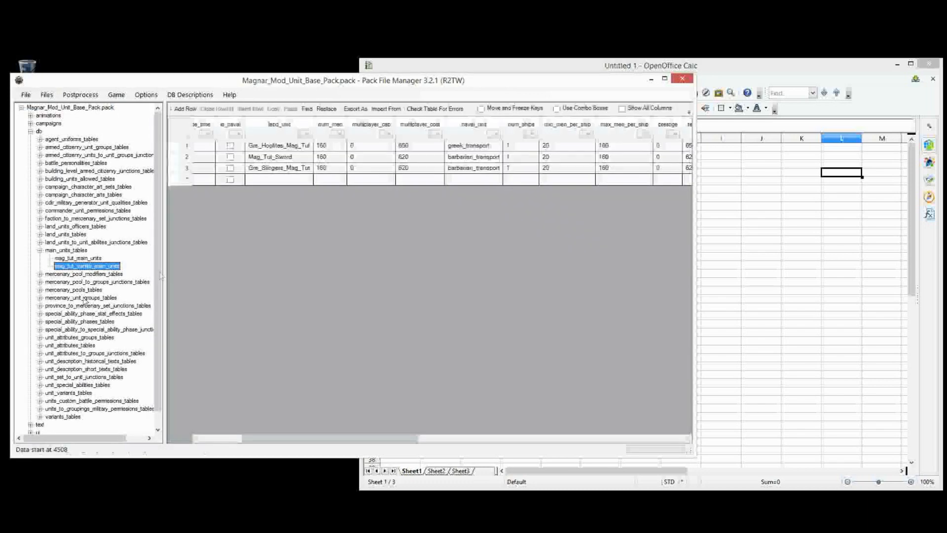
Copy the num_men values of all filled rows in the mag_tut_vanilla_main_units table
left_click(754, 256)
left_click(302, 266)
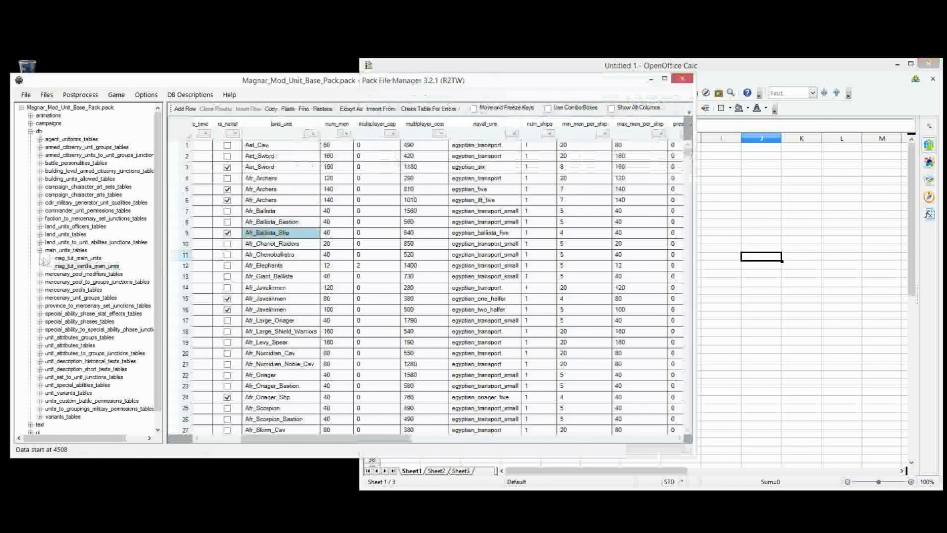
left_click(82, 266)
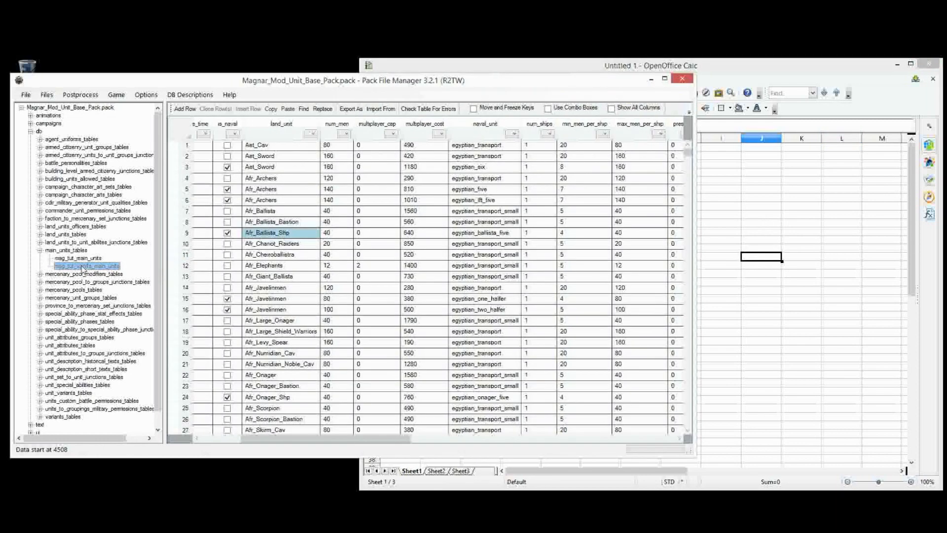
left_click(301, 179)
left_click(338, 147)
key("ctrl+shift+Down")
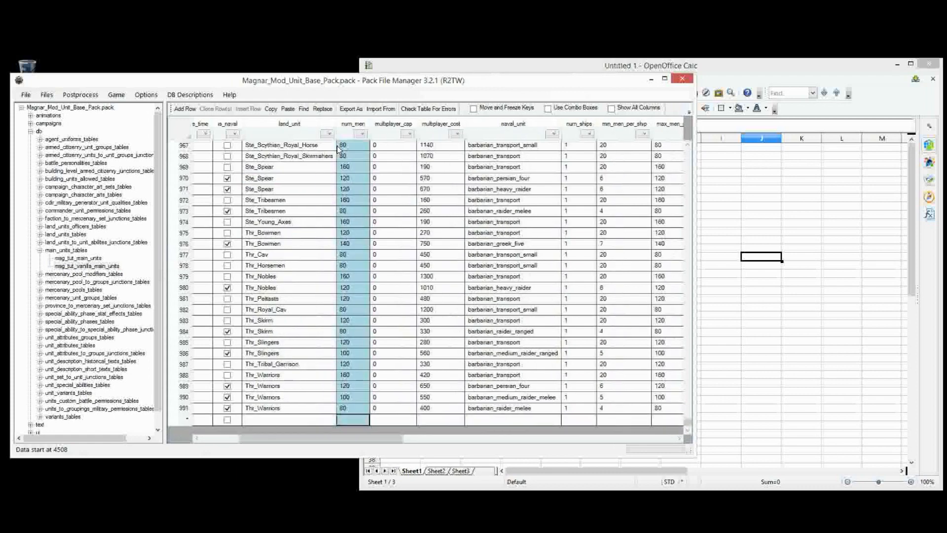
key("shift+Up")
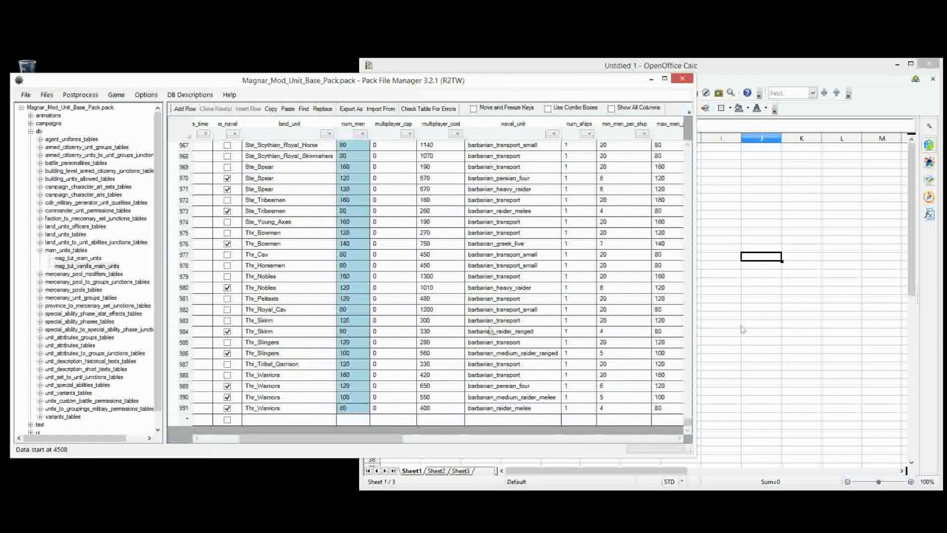
Paste the copied num_men values into column A of the OpenOffice Calc sheet, starting at cell A1
left_click(845, 240)
left_click(400, 148)
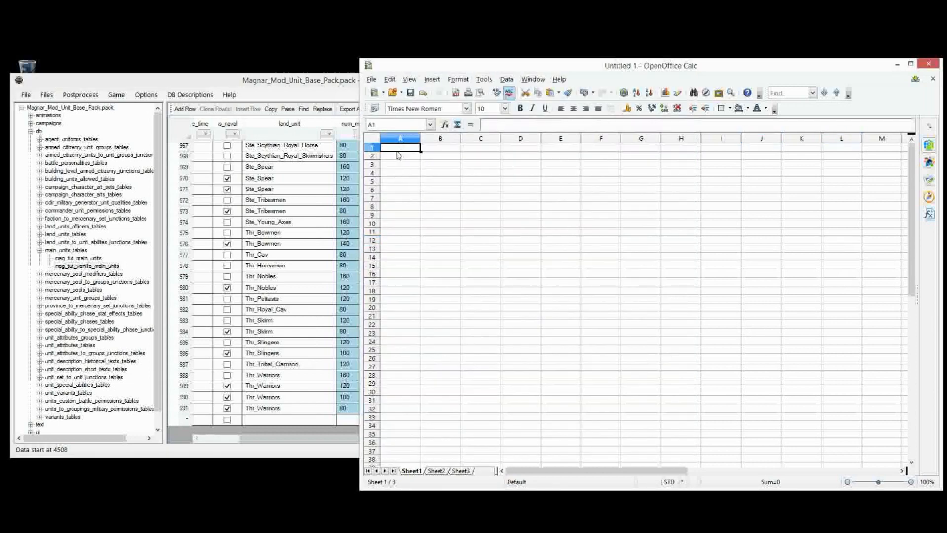
key("ctrl+v")
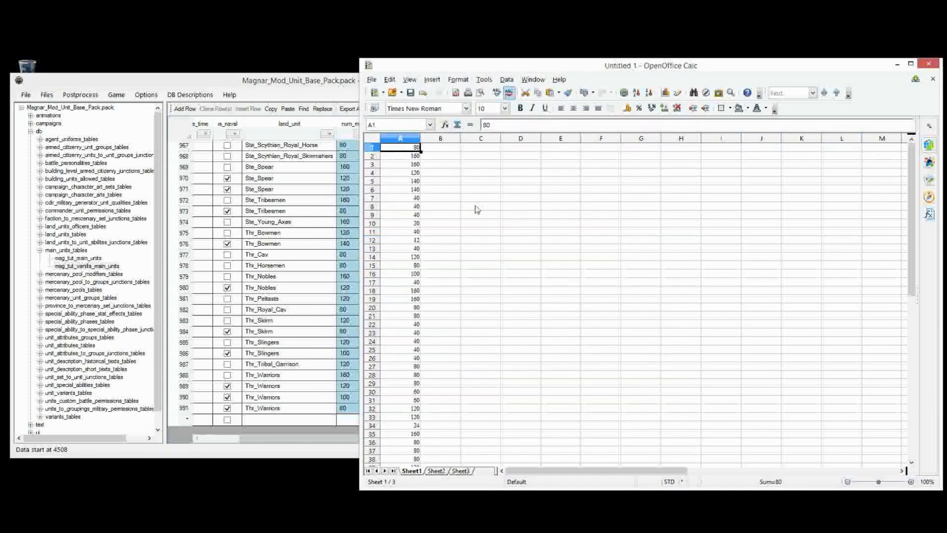
Copy the is_naval values of all filled rows in Pack File Manager's vanilla main units table
left_click(315, 191)
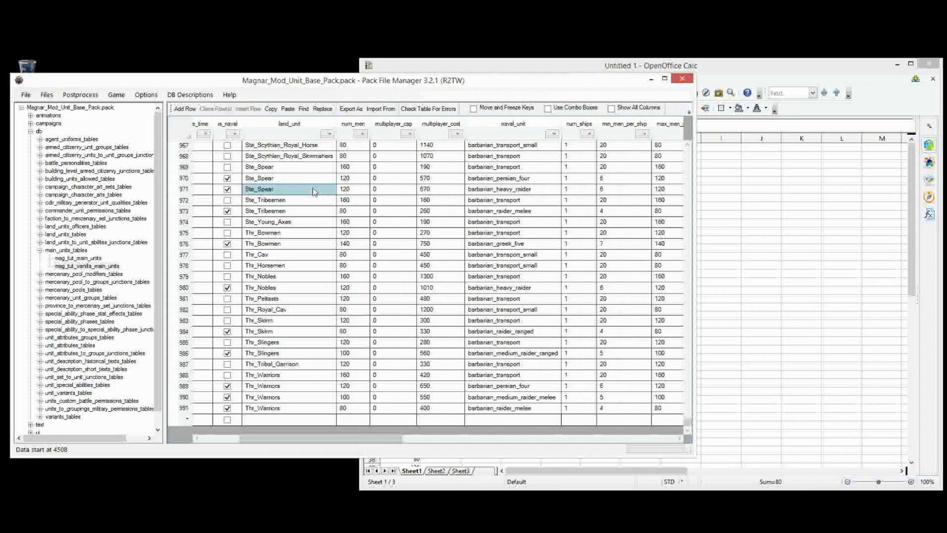
left_click(233, 411)
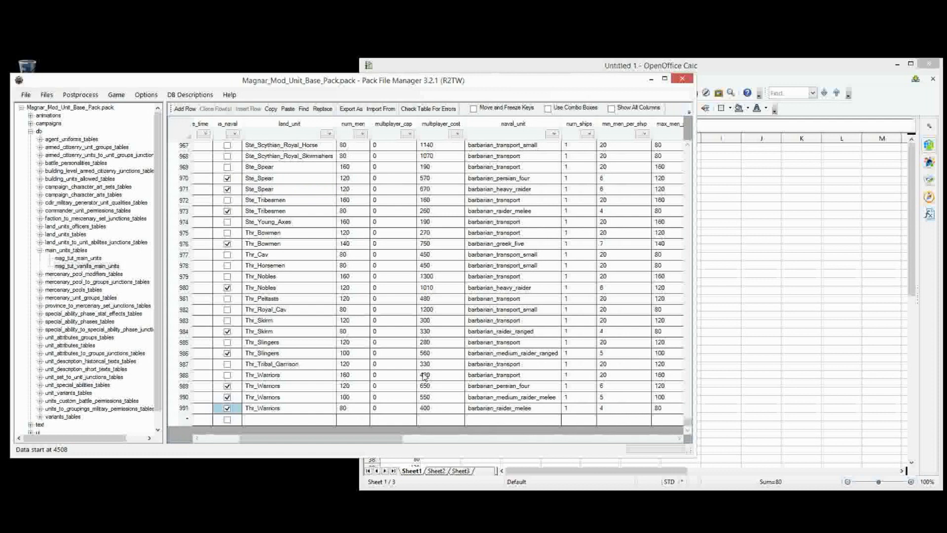
key("shift+Page_Up")
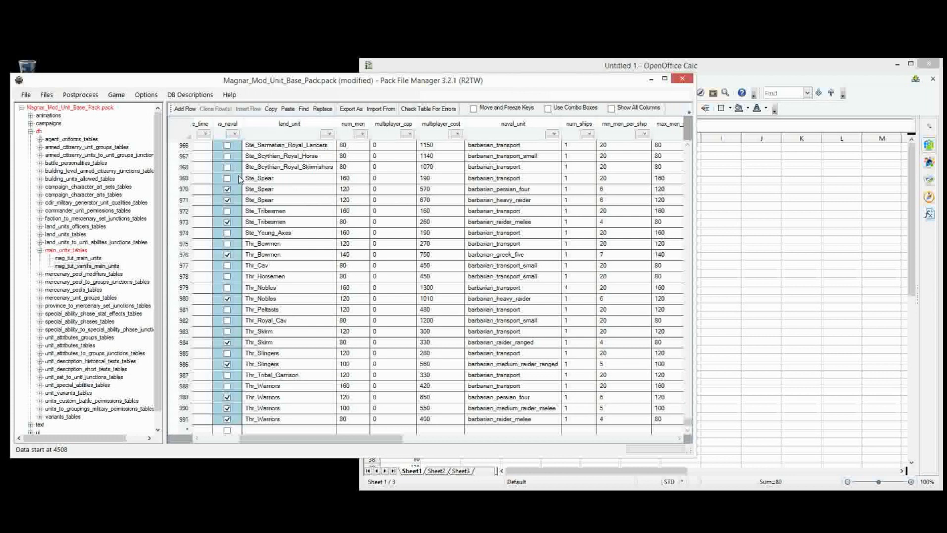
Paste the copied is_naval values into column B of the OpenOffice Calc sheet, starting at cell B1
left_click(822, 215)
left_click(442, 148)
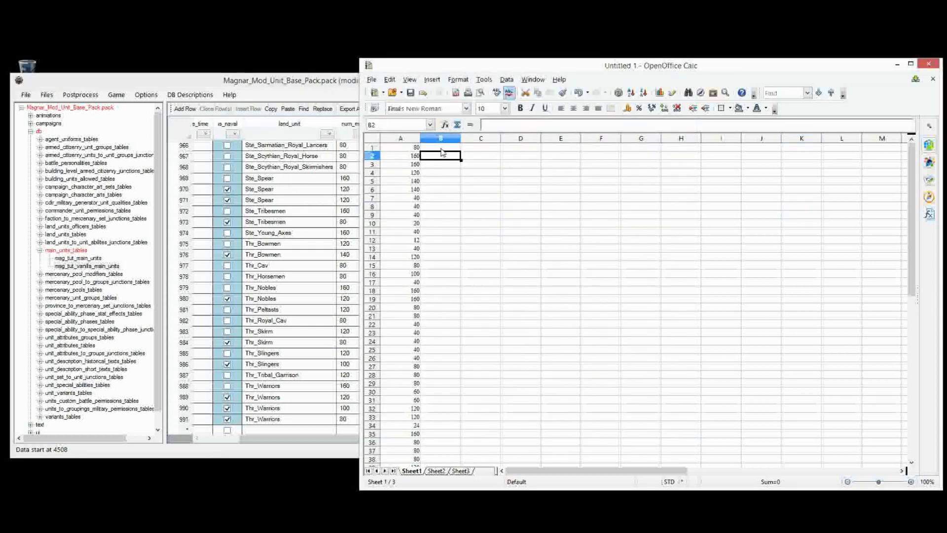
key("ctrl+v")
left_click(440, 164)
left_click(437, 181)
left_click(416, 148)
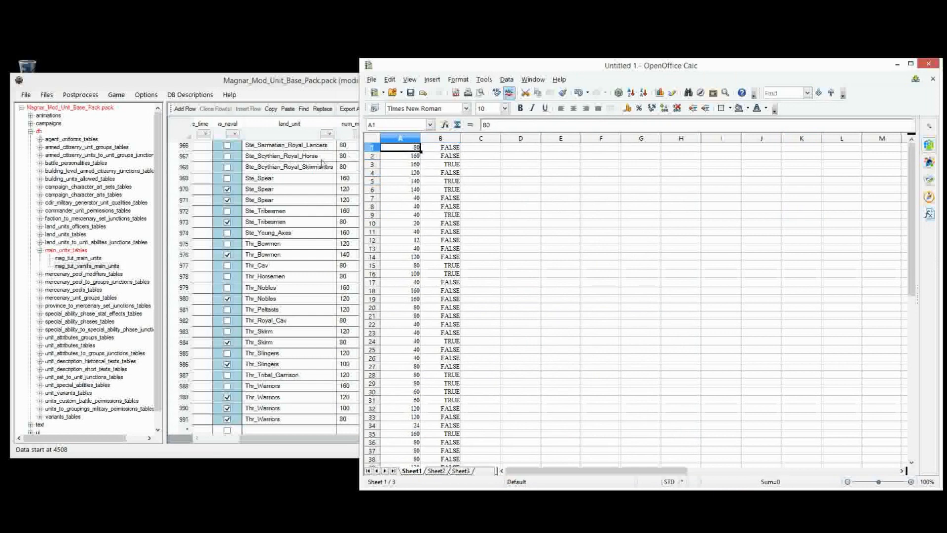
Check the first rows' is_naval and num_men values in Pack File Manager against the pasted columns in OpenOffice Calc
left_click(322, 158)
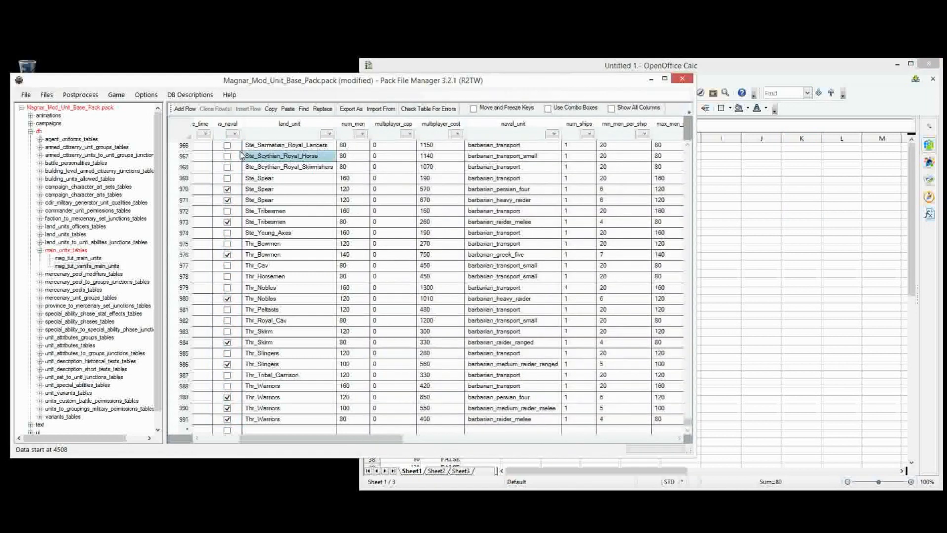
scroll(692, 431, "up", 1)
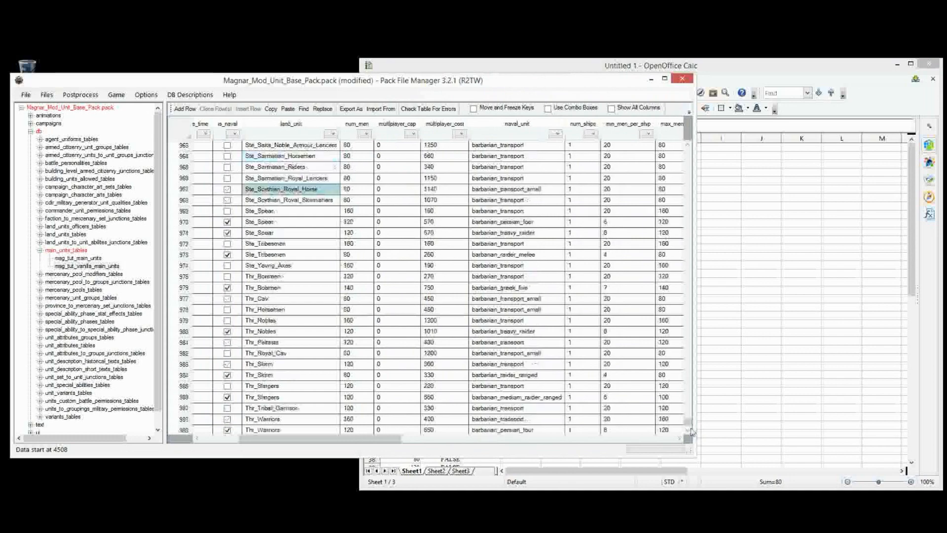
scroll(692, 432, "up", 1)
left_click_drag(685, 63, 685, 58)
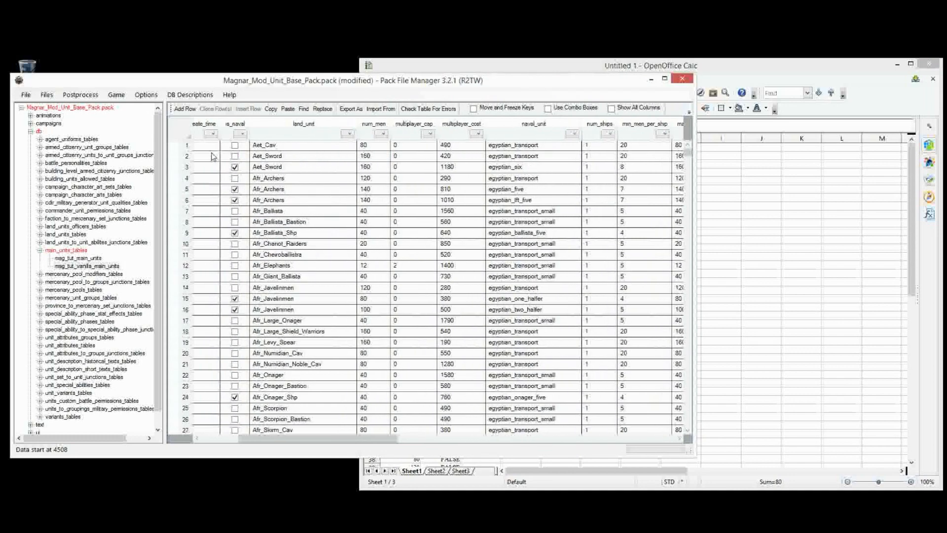
left_click_drag(380, 149, 367, 167)
left_click(761, 206)
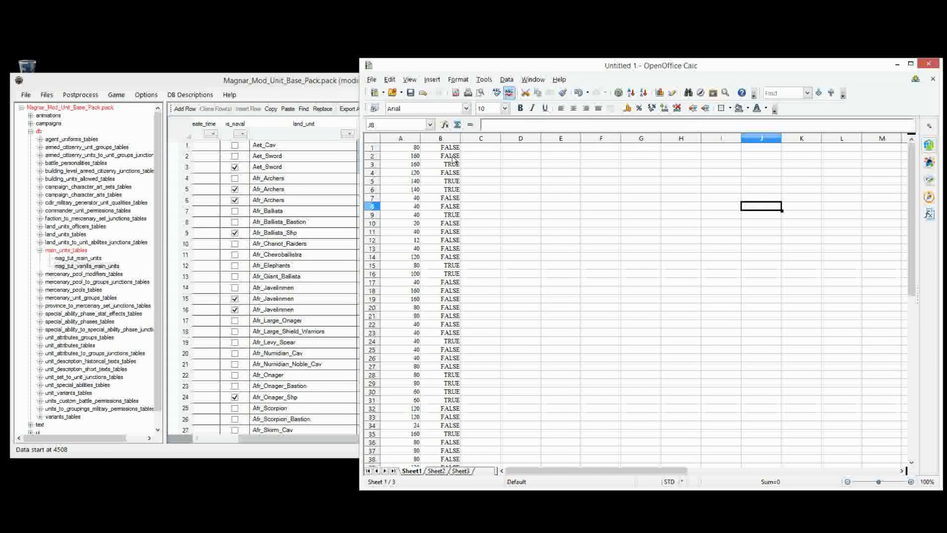
left_click(453, 166)
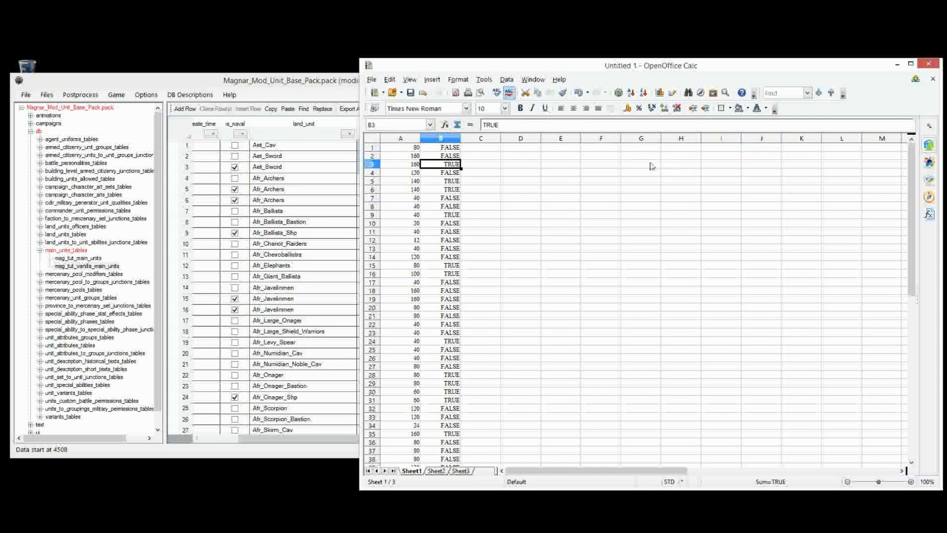
Enter the heading Is Naval in cell G1 and the value TRUE beneath it in G2
left_click(635, 148)
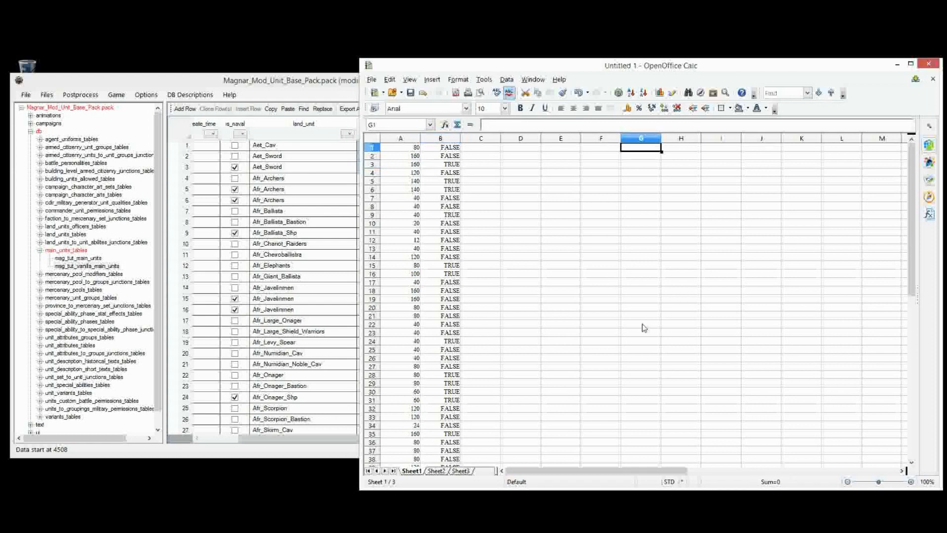
key("F2")
type("is Naval")
key("Return")
type("TRUE")
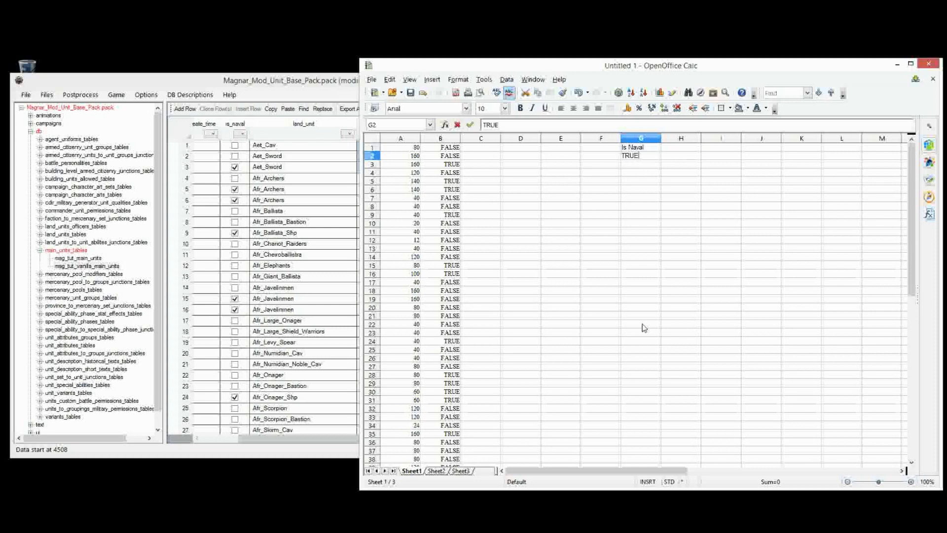
key("Return")
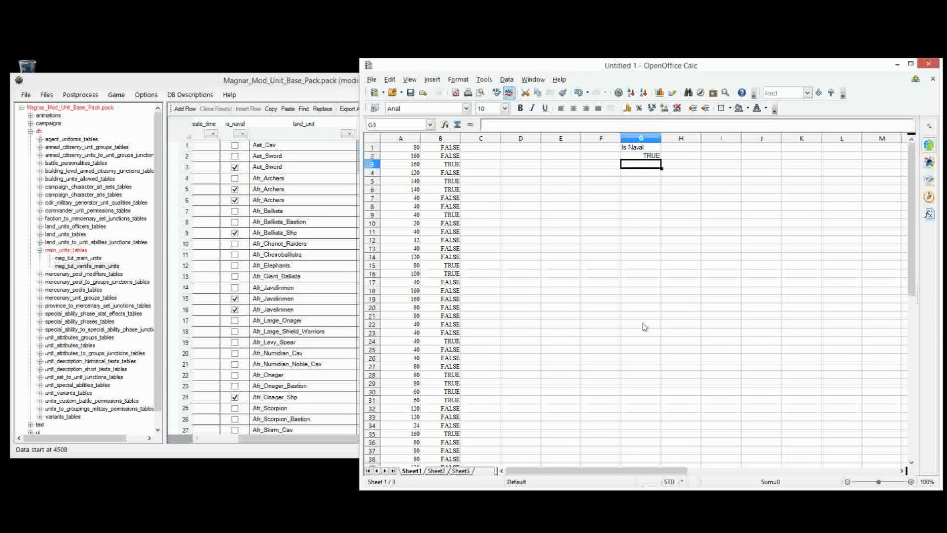
Re-enter the value true in cell G2
left_click(682, 147)
left_click(650, 158)
type("true")
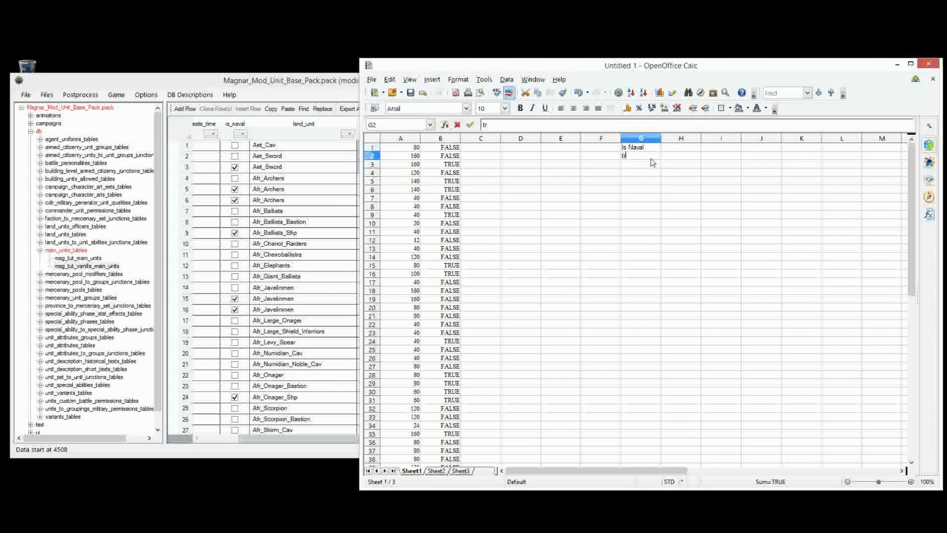
key("Return")
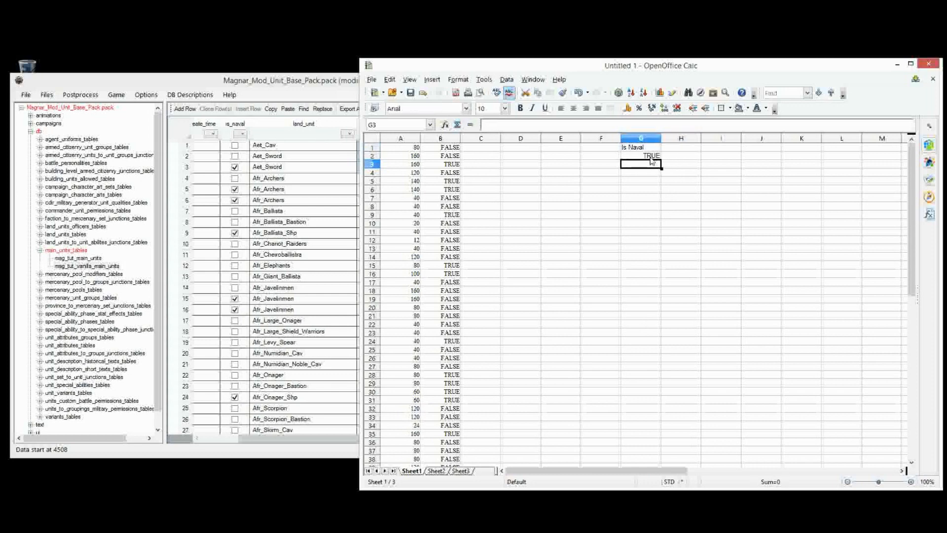
Try filling cell G2 with a formula that references cell B3
left_click(650, 157)
type("=")
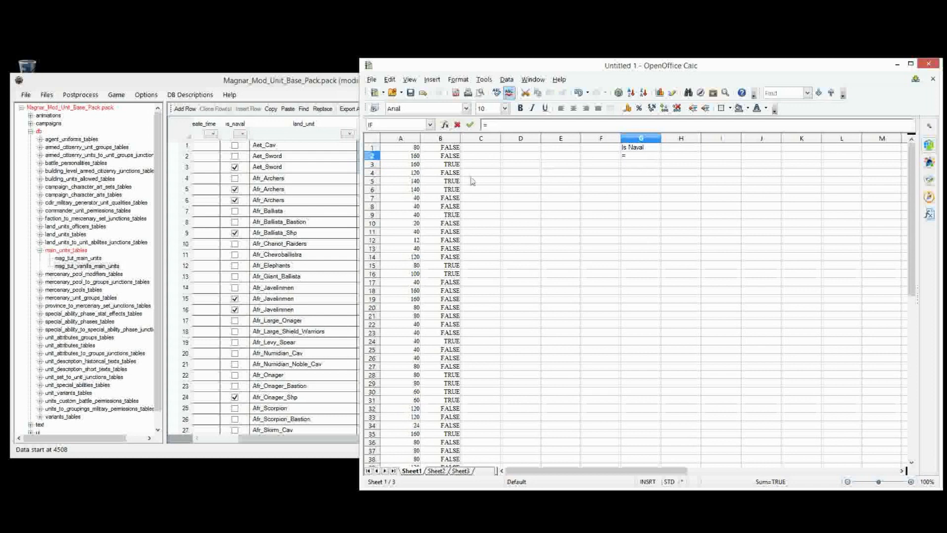
left_click(446, 166)
key("Return")
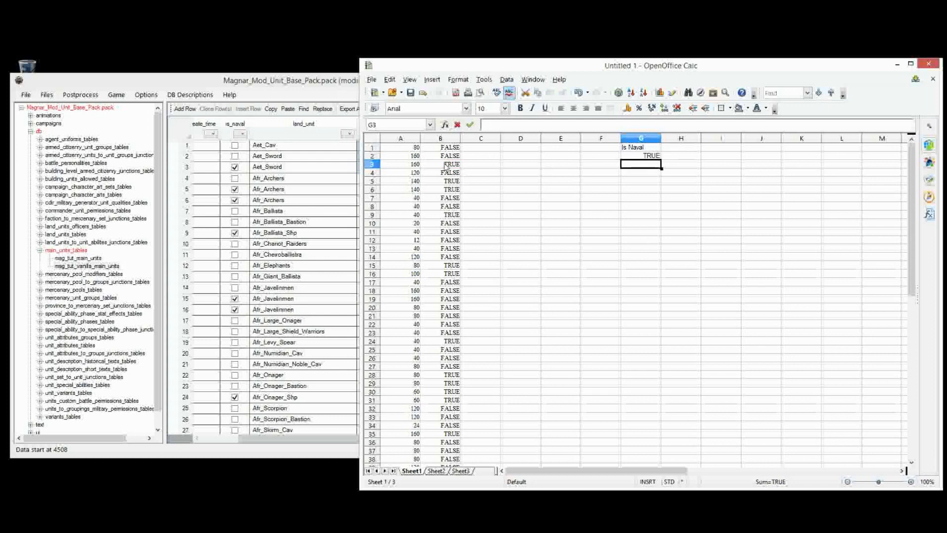
Replace the formula in cell G2 with the plain value true
left_click(454, 167)
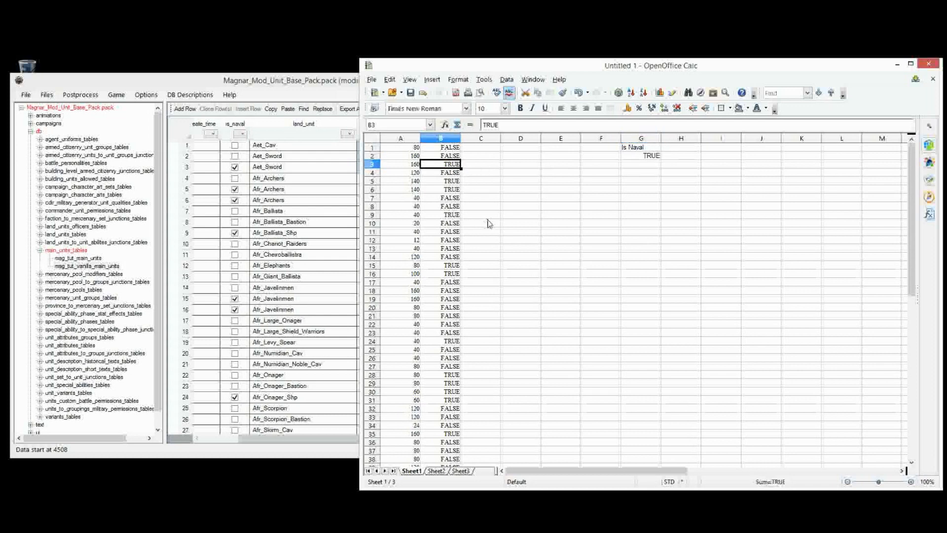
left_click(636, 155)
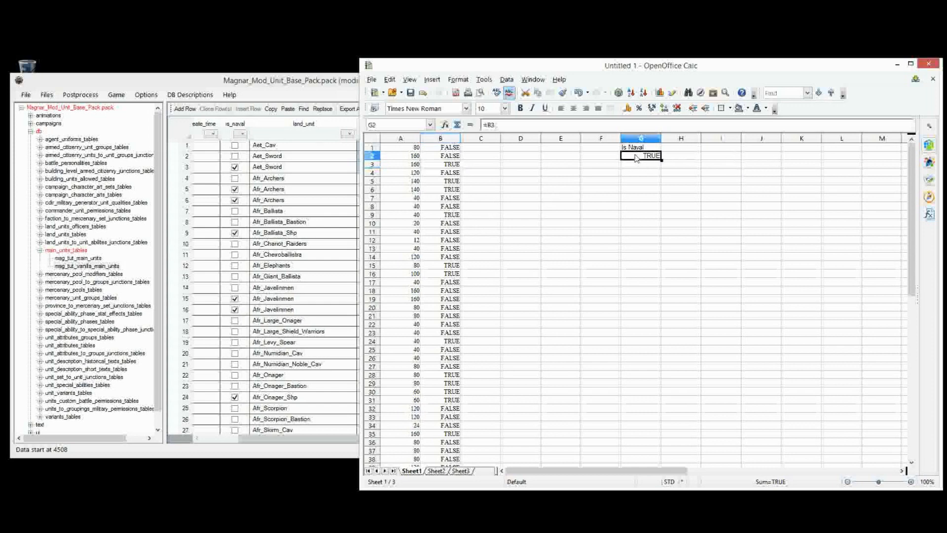
type("true")
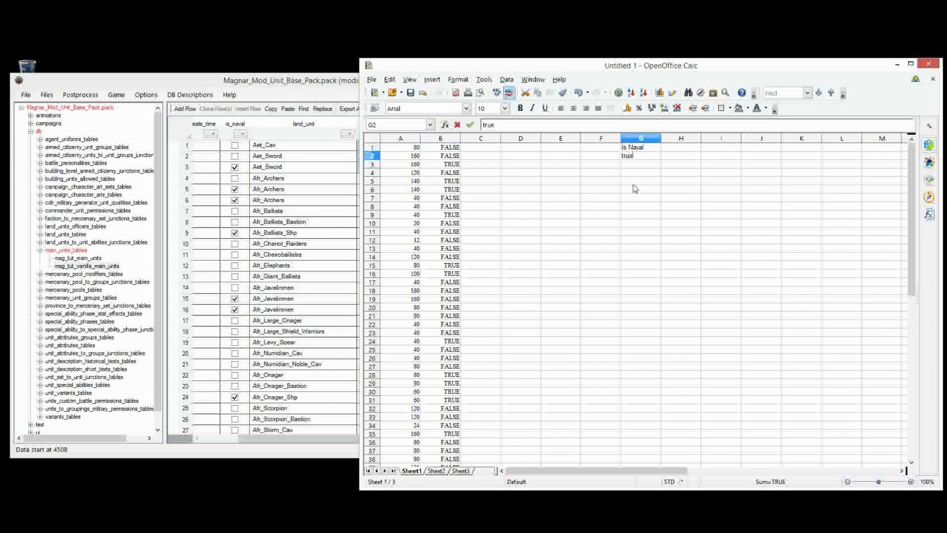
key("Return")
Enter the heading Multiplier in cell H1 and the value 2 beneath it in H2
left_click(695, 147)
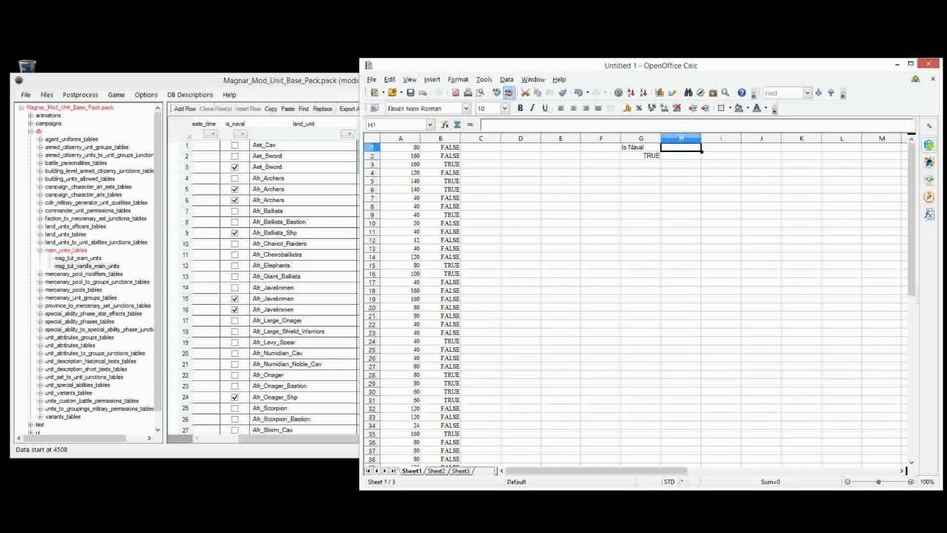
type("M")
type("ultiplier")
key("Return")
type("2")
key("Return")
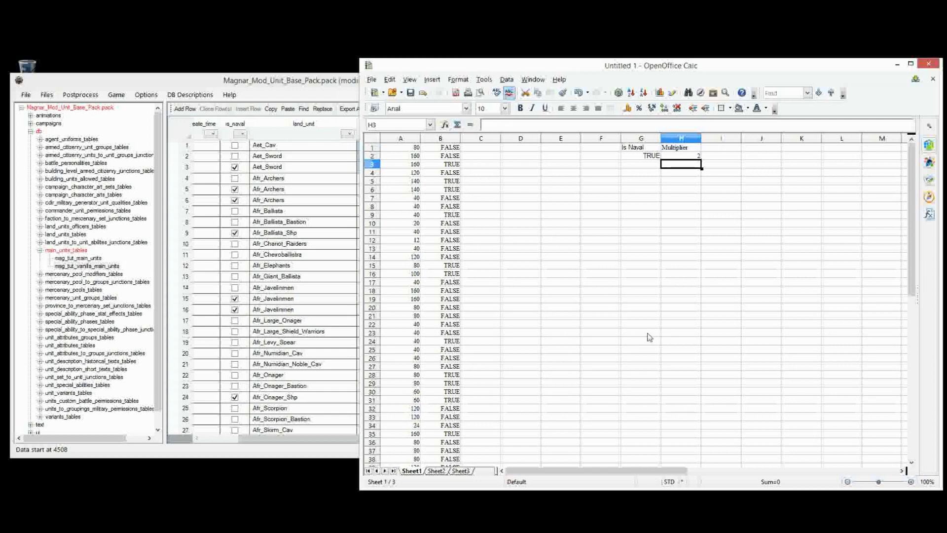
key("ctrl+s")
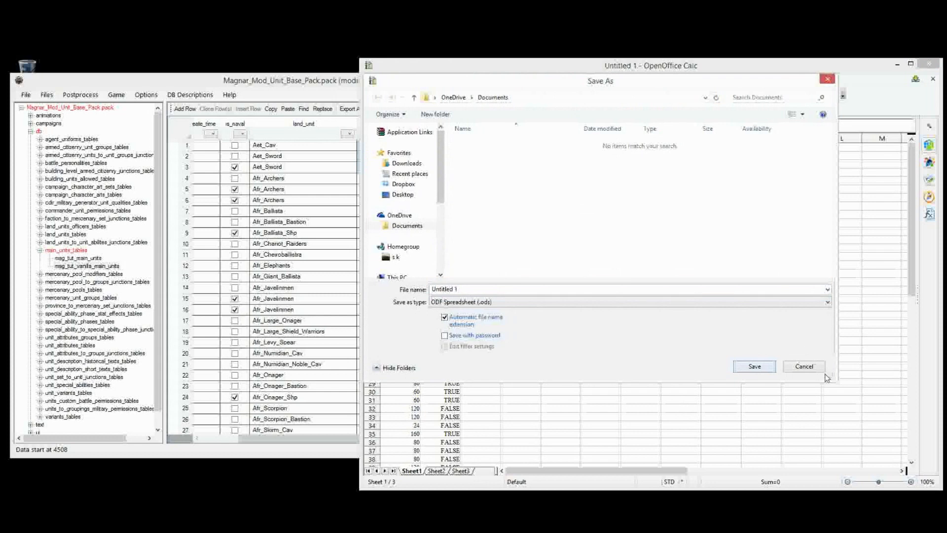
left_click(804, 366)
left_click(665, 198)
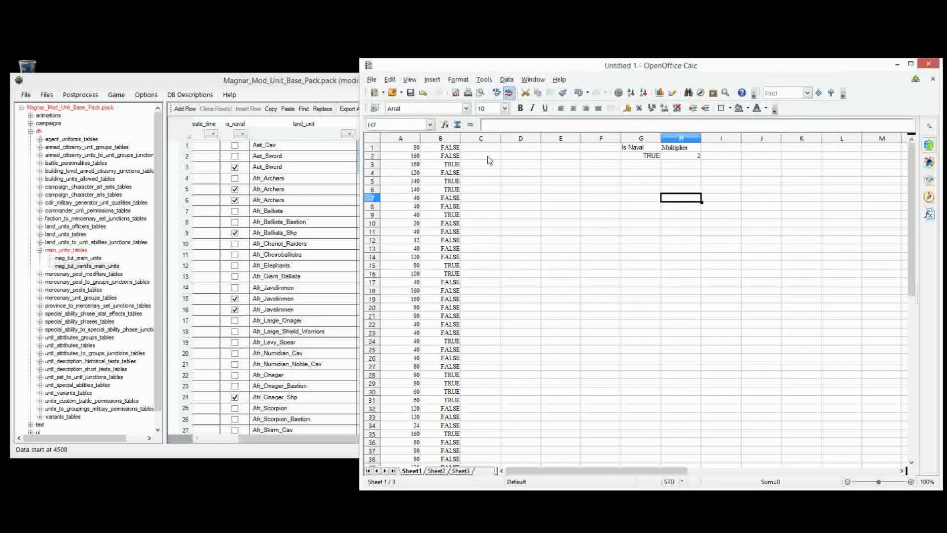
Switch to Pack File Manager and examine the num_ships and men-per-ship columns of the vanilla main units table
left_click(280, 77)
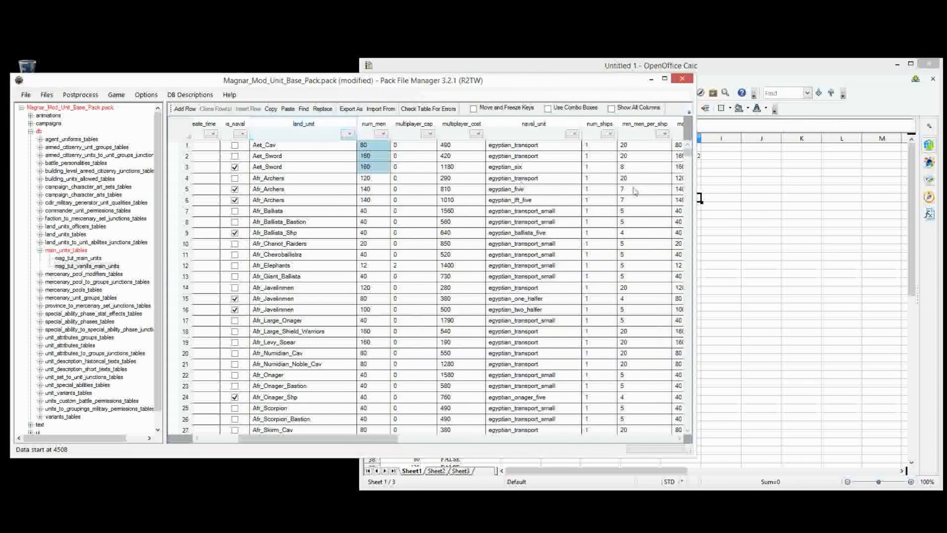
left_click(615, 167)
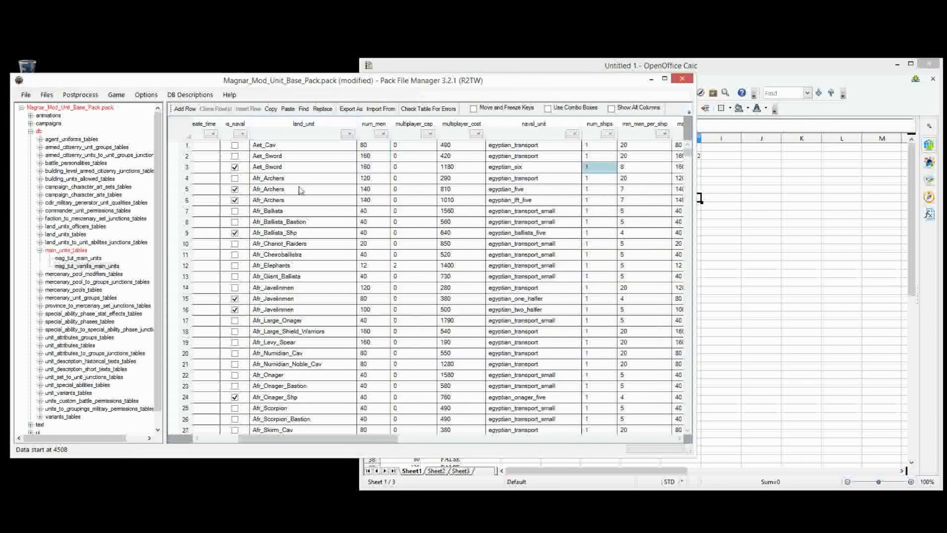
left_click_drag(284, 169, 589, 167)
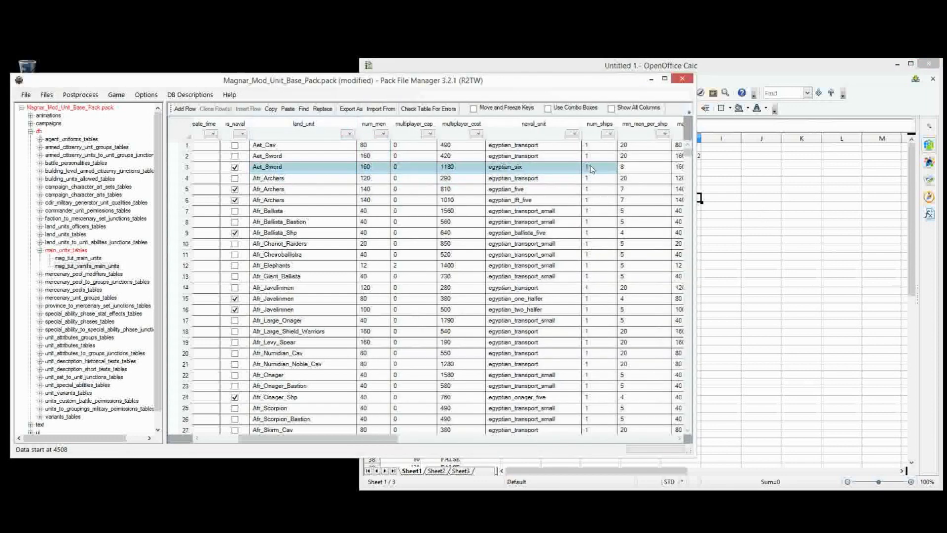
double_click(589, 168)
left_click(603, 159)
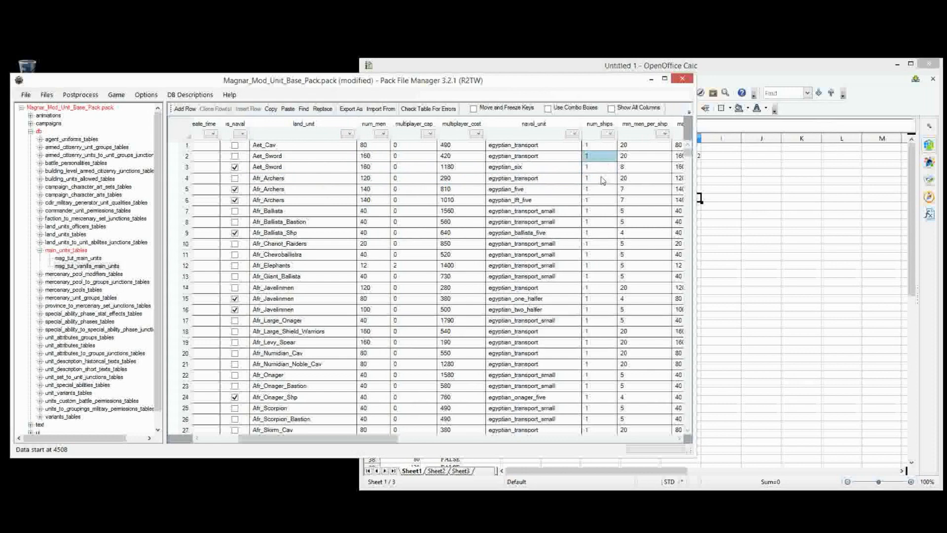
scroll(594, 182, "right", 3)
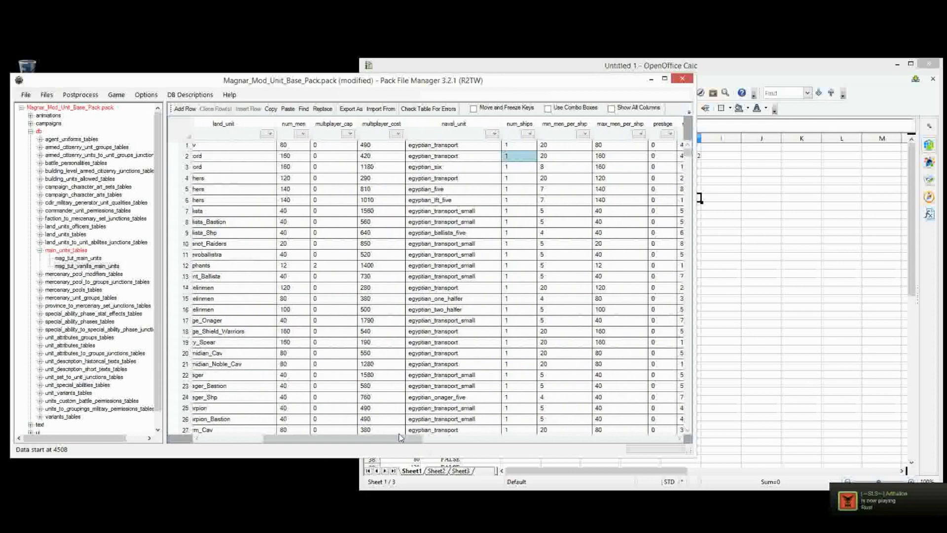
mouse_move(400, 442)
left_mouse_down()
mouse_move(370, 444)
mouse_move(401, 442)
left_mouse_up()
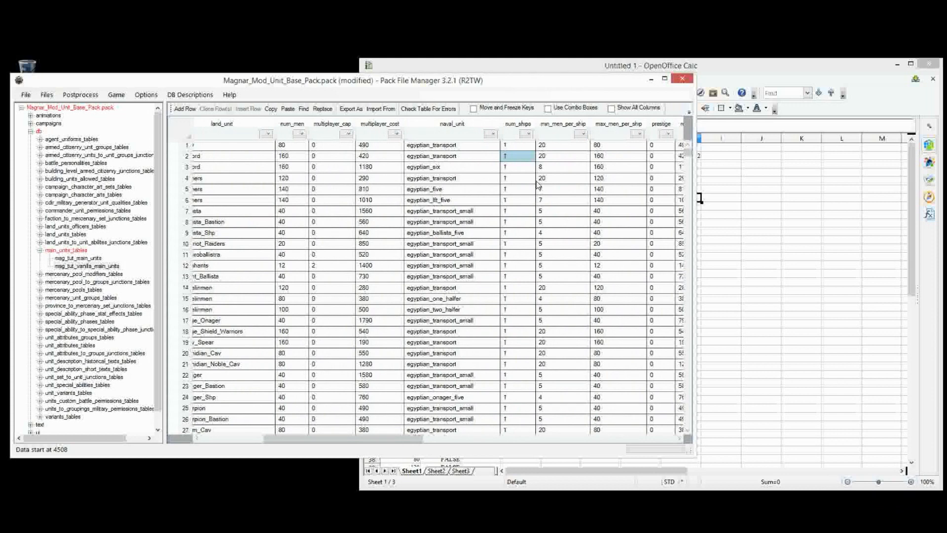
left_click(527, 178)
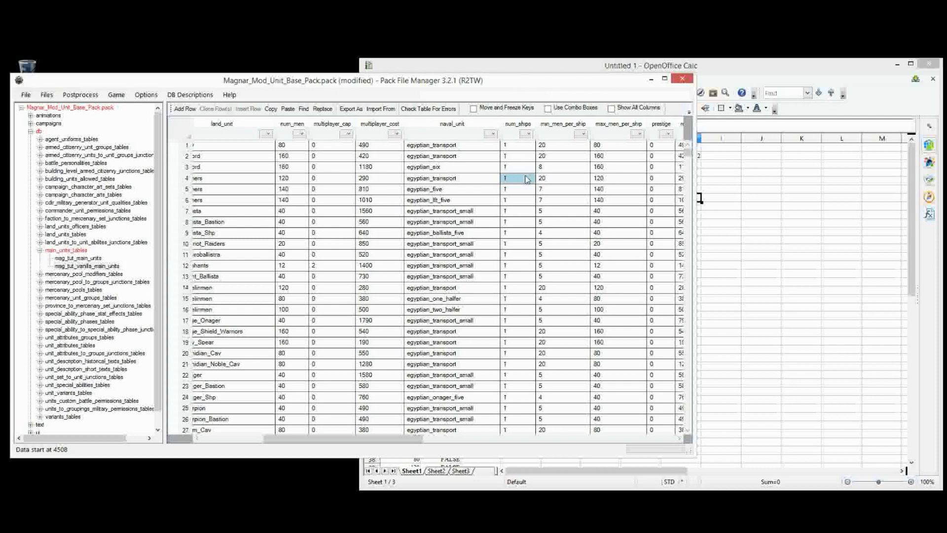
left_click_drag(518, 157, 517, 290)
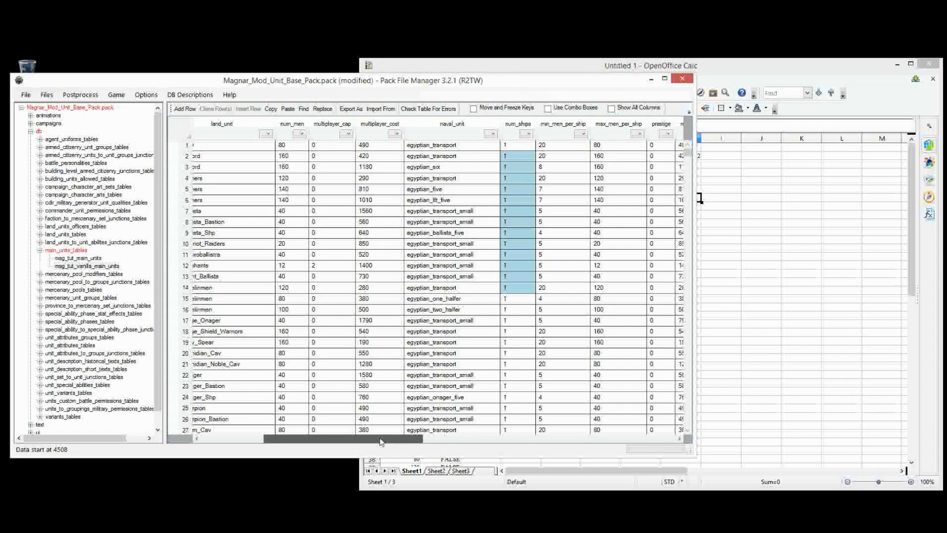
Review the first rows' num_men values alongside the naval flags and ship columns, comparing them with the OpenOffice Calc sheet
left_click_drag(380, 440, 337, 441)
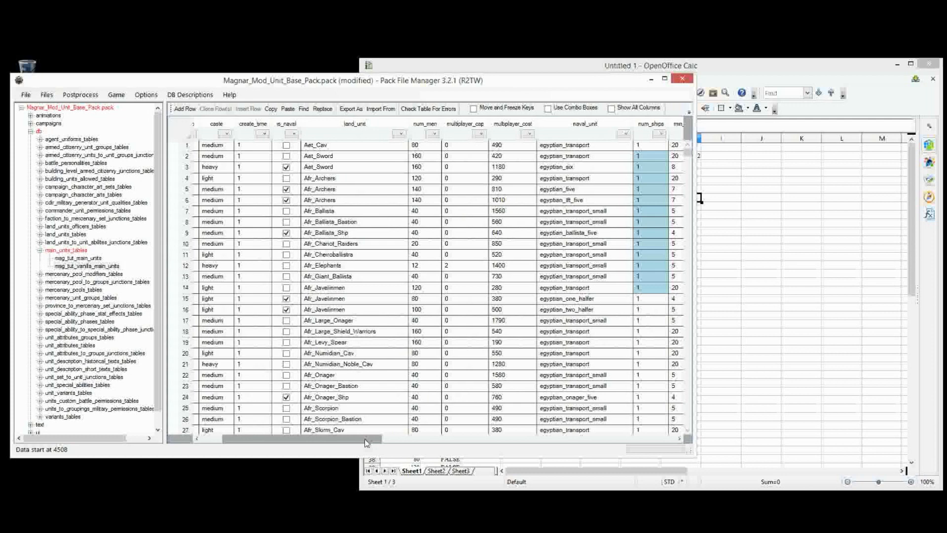
left_click_drag(428, 145, 432, 211)
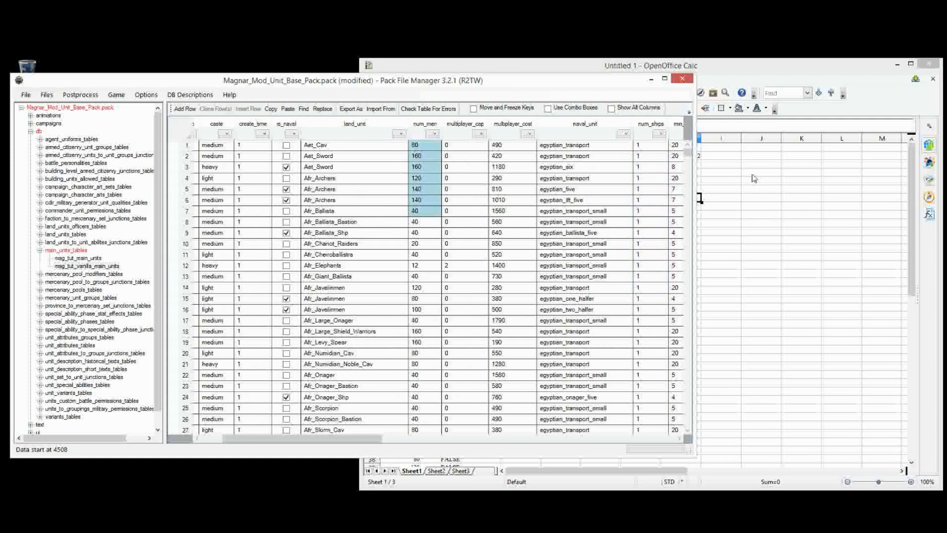
left_click_drag(345, 439, 367, 440)
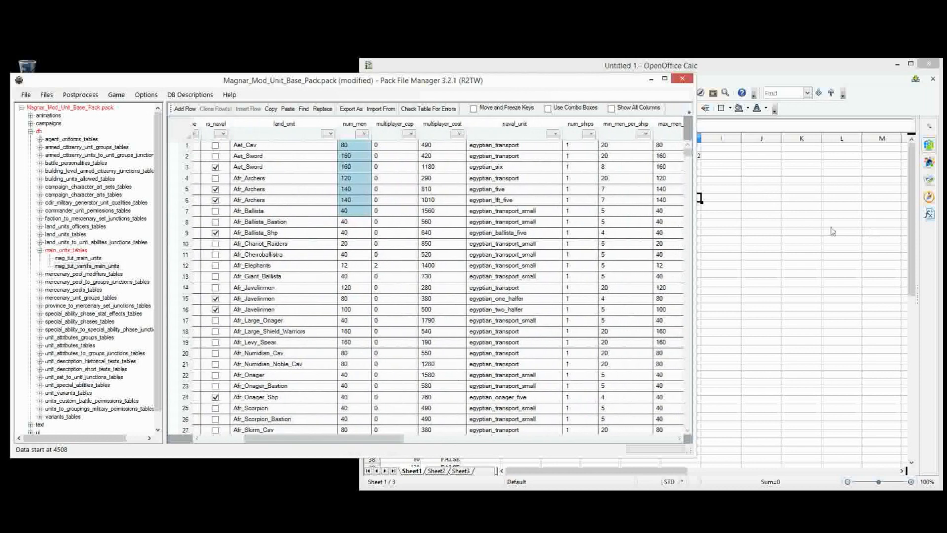
left_click(806, 217)
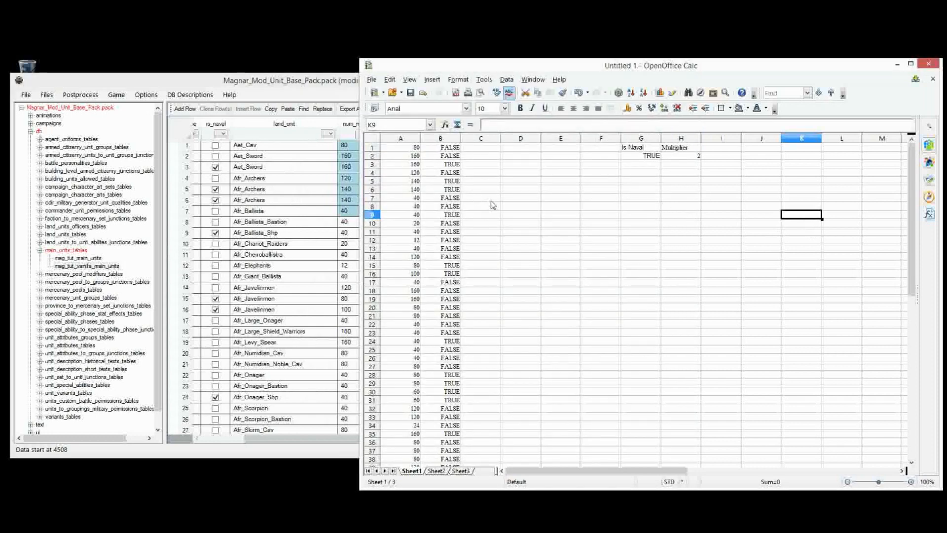
left_click(269, 156)
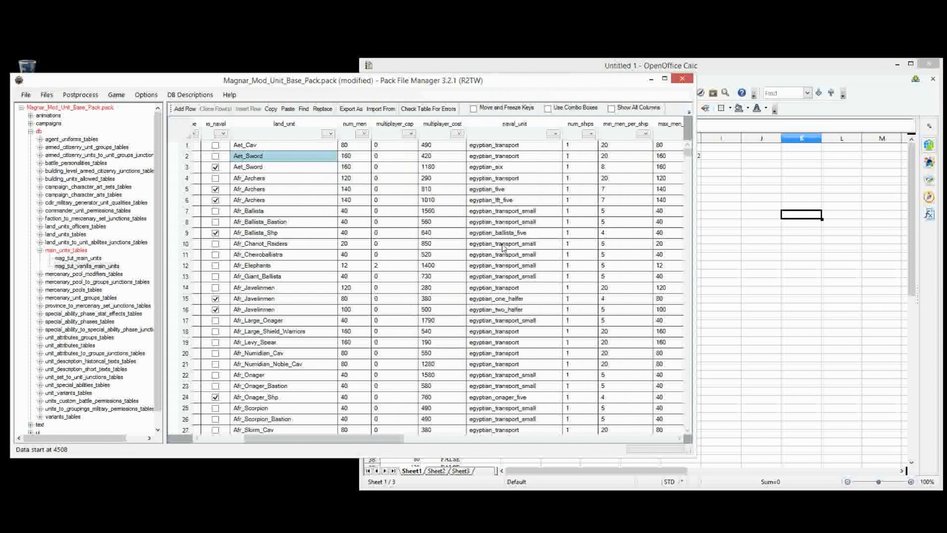
Switch to the OpenOffice Calc sheet and begin an IF formula in D1 with the test B1=$G$2
left_click(733, 219)
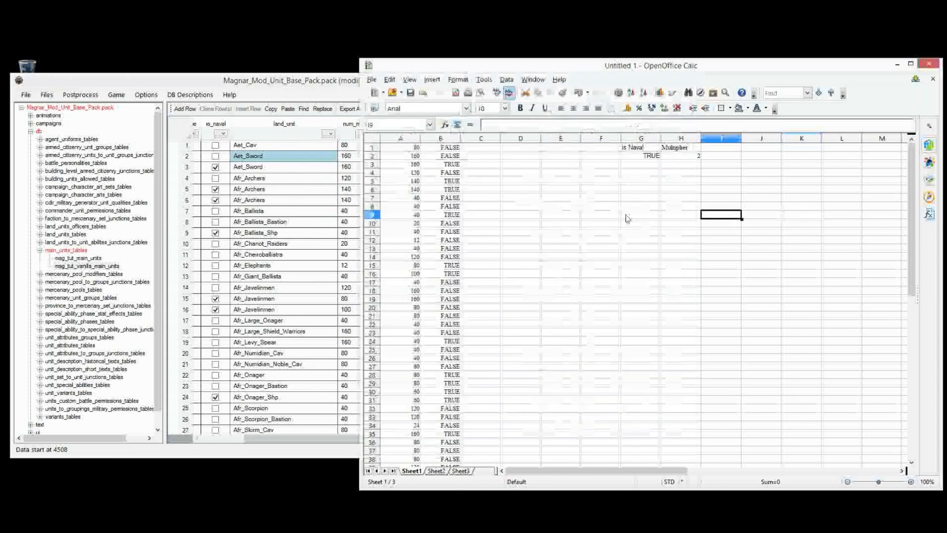
left_click(511, 148)
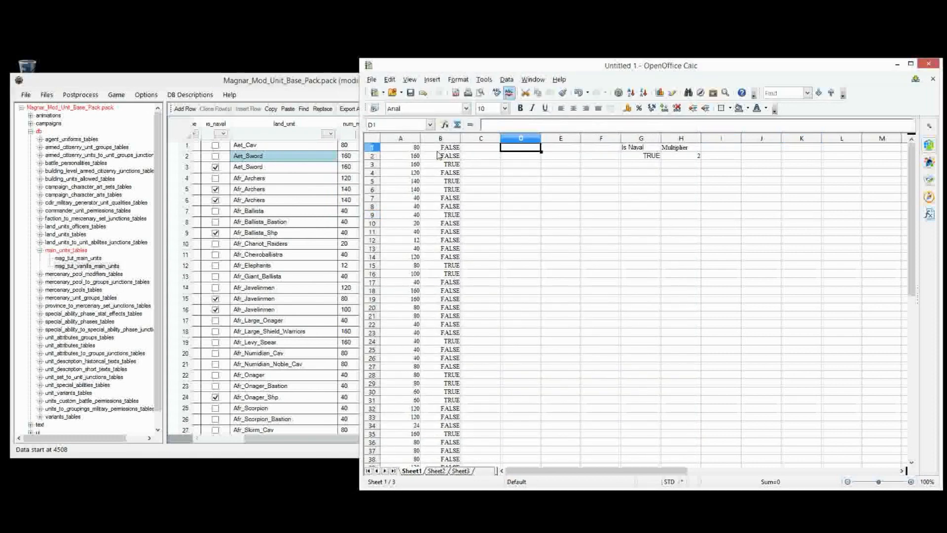
type("=I")
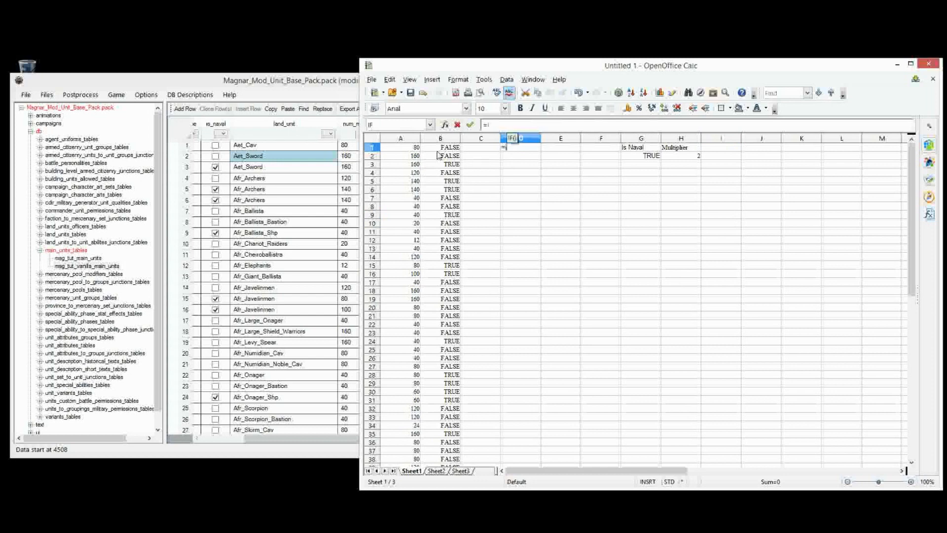
type("f(")
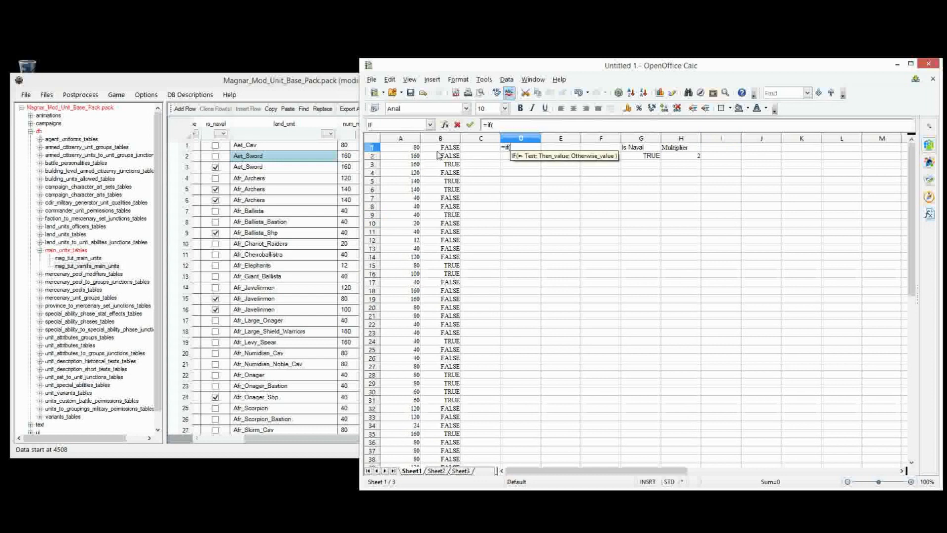
left_click(450, 148)
type("=")
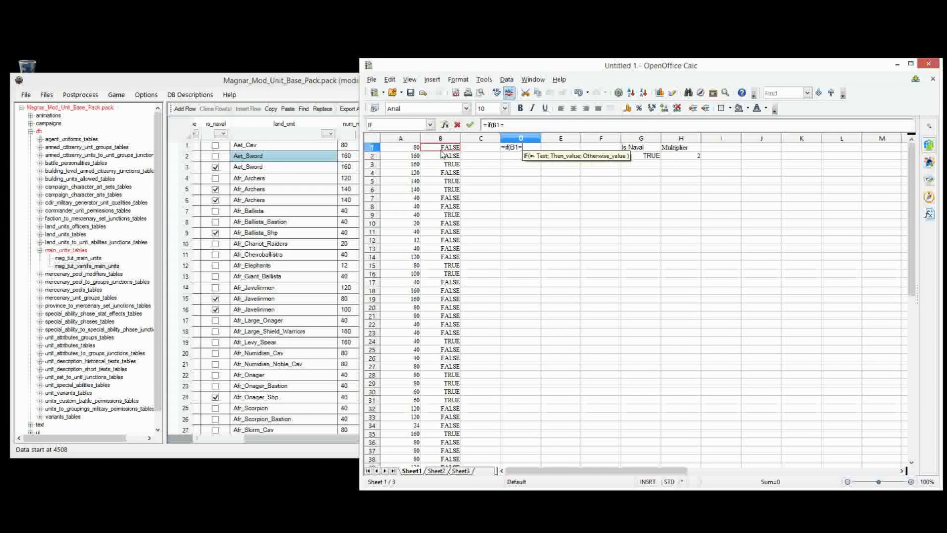
left_click(652, 156)
left_click(509, 125)
type("$2")
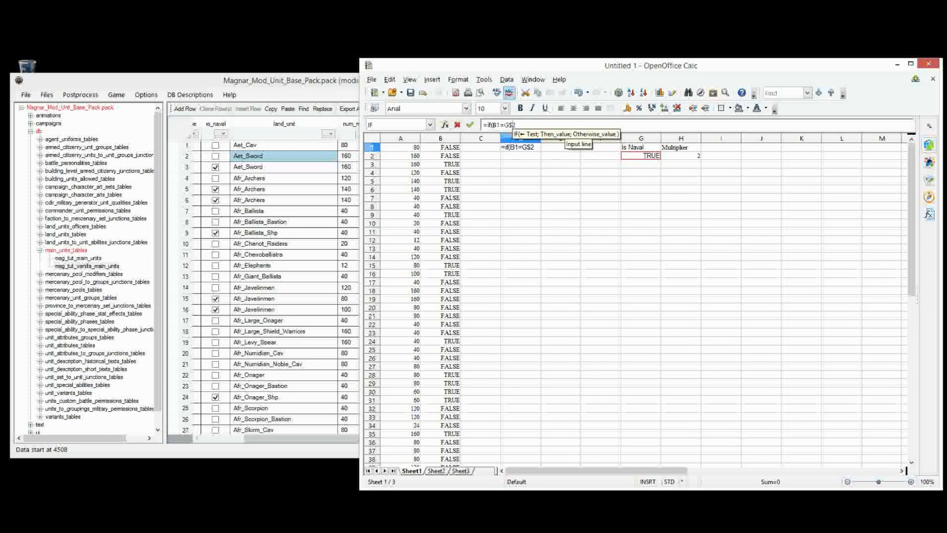
left_click(504, 125)
type("$")
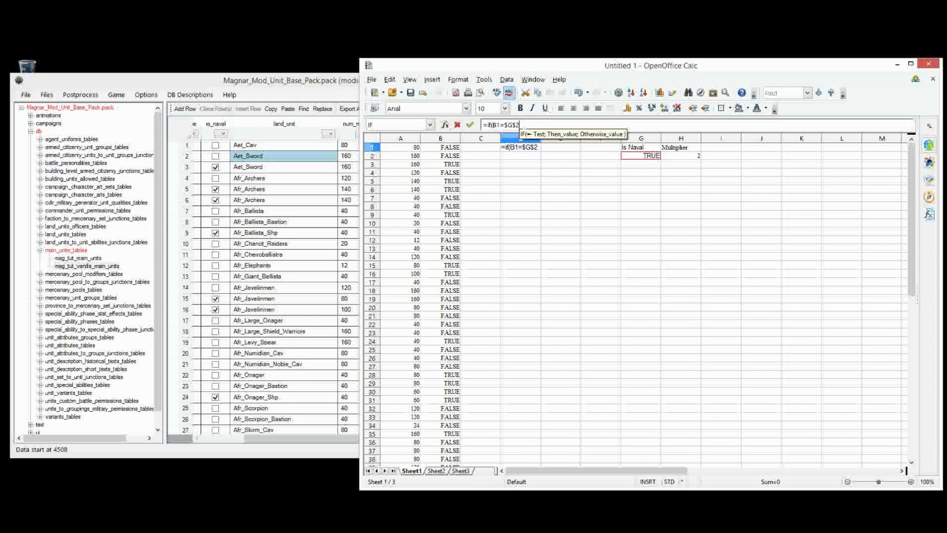
type(";")
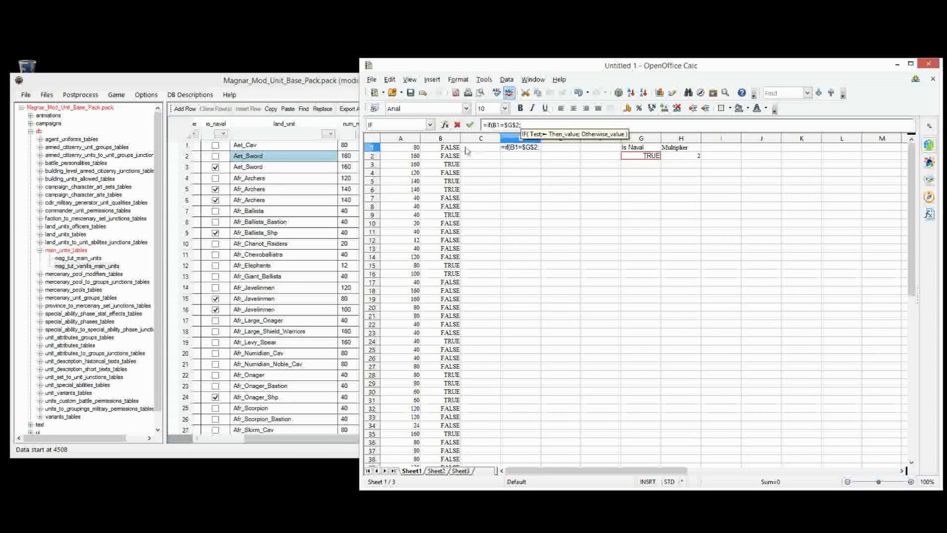
Complete the D1 formula with A1 as the then-value and A1*$H$2 as the otherwise-value, giving =IF(B1=$G$2;A1;A1*$H$2)
left_click(404, 150)
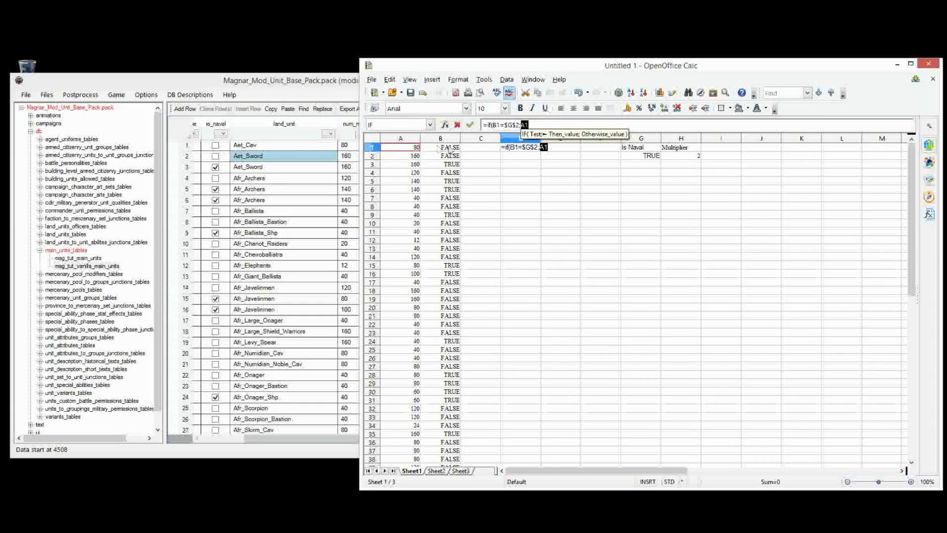
type(";")
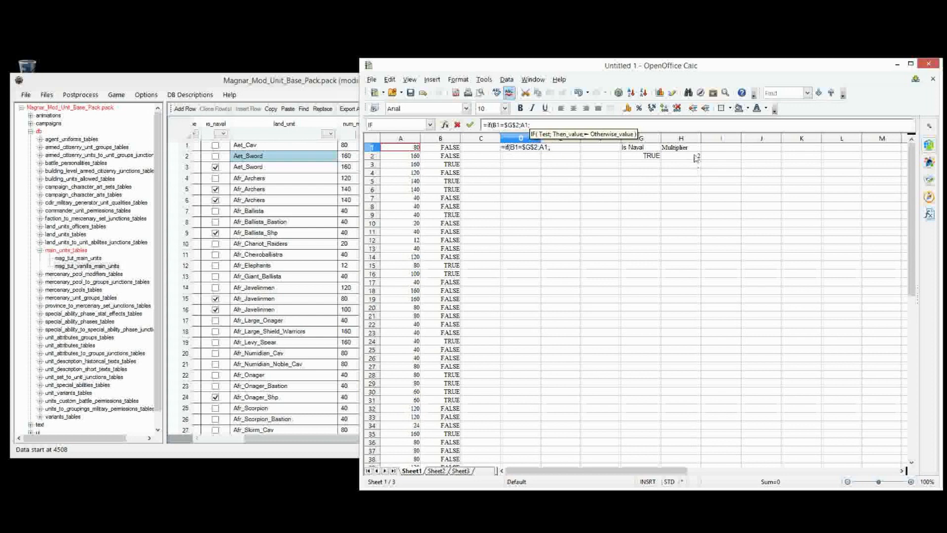
left_click(399, 148)
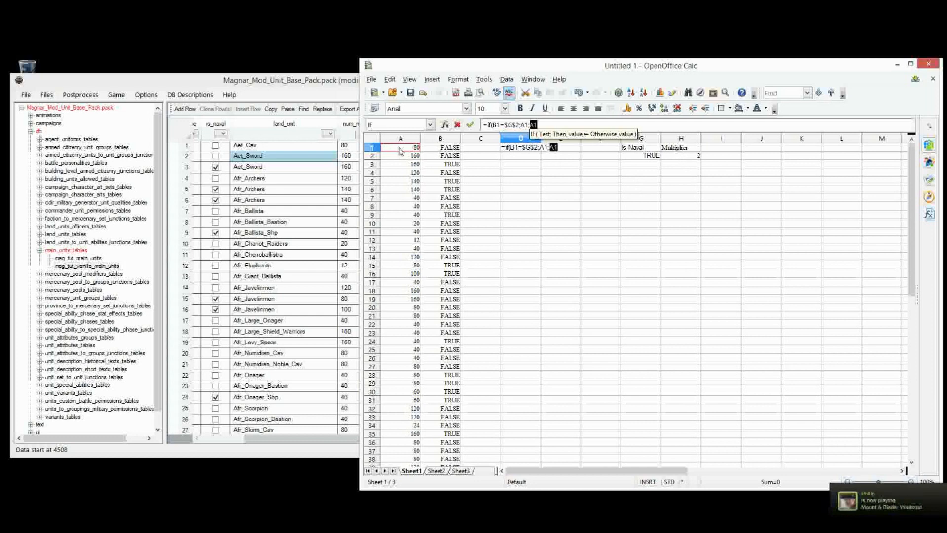
type("*")
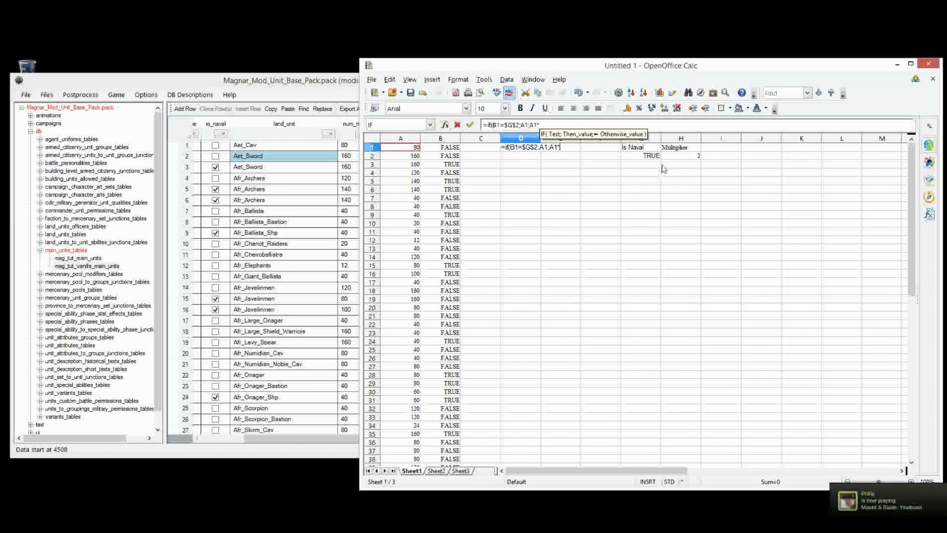
left_click(692, 156)
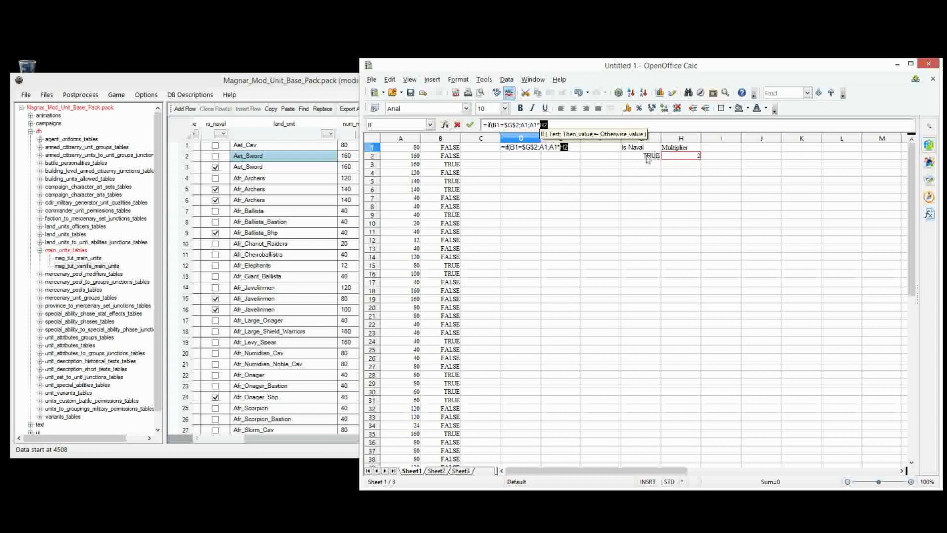
left_click(545, 125)
type("$")
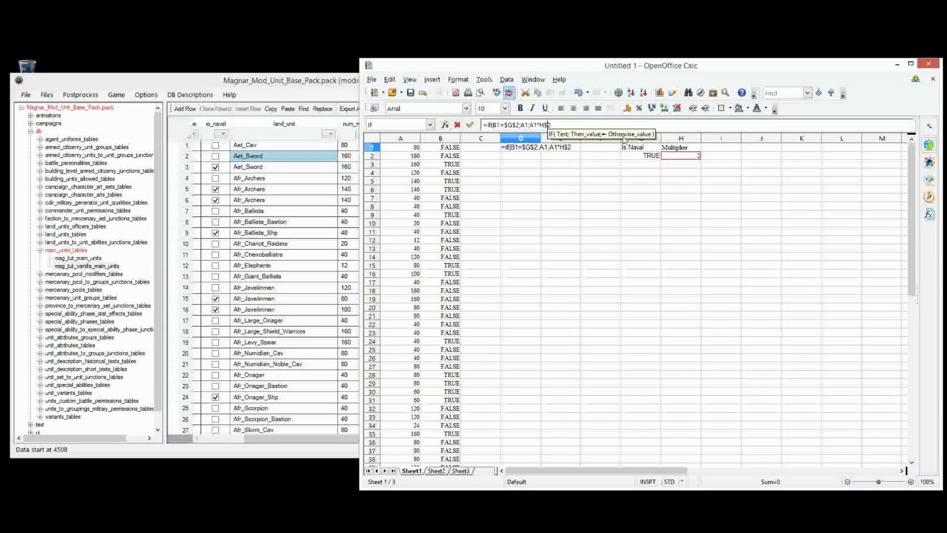
left_click(541, 125)
type("$")
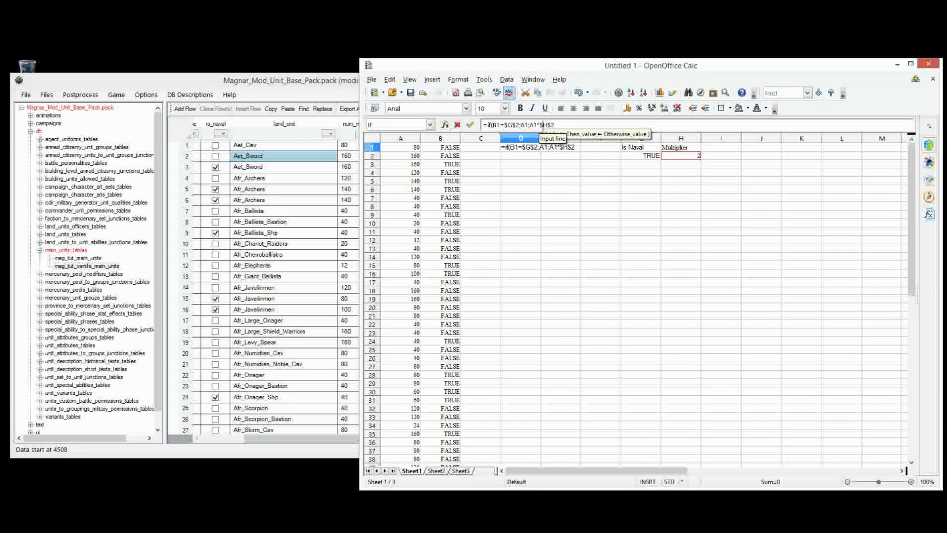
left_click(556, 125)
type(")")
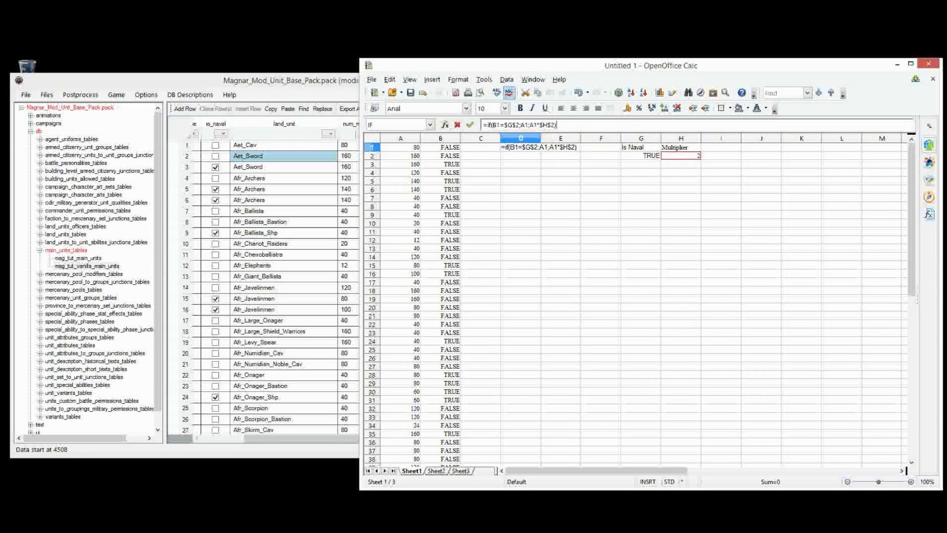
key("Return")
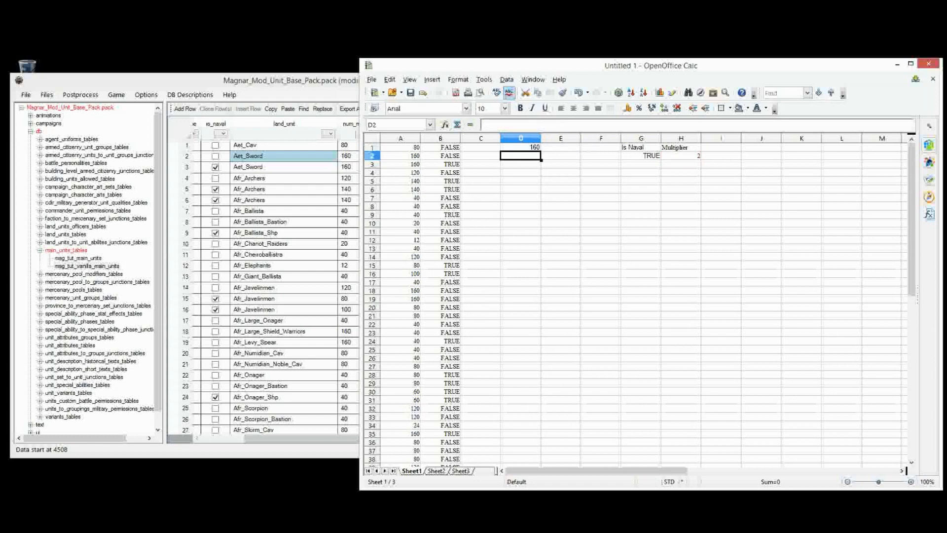
left_click(529, 148)
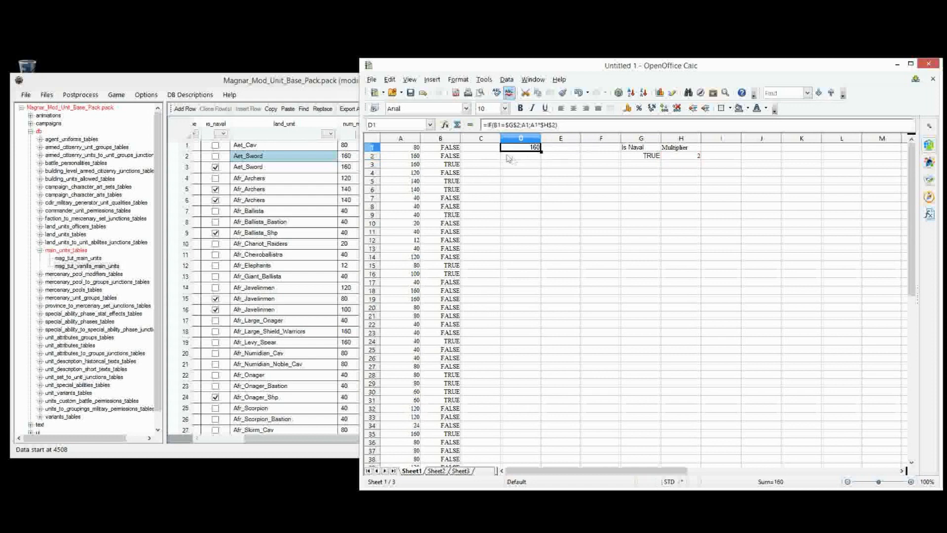
Try replacing the TRUE value in G2 with a reference to B3, and undo that change
left_click(636, 163)
left_click(634, 155)
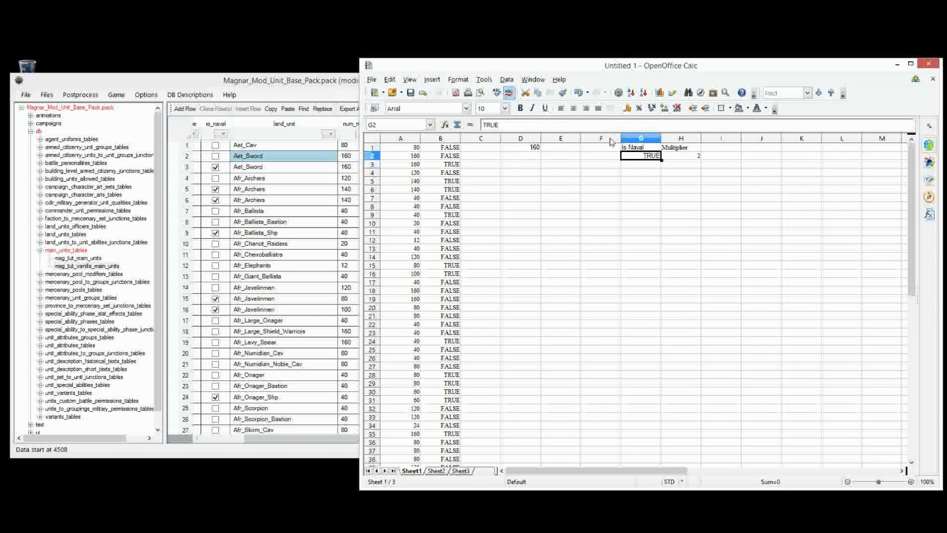
type("=")
left_click(452, 165)
key("Return")
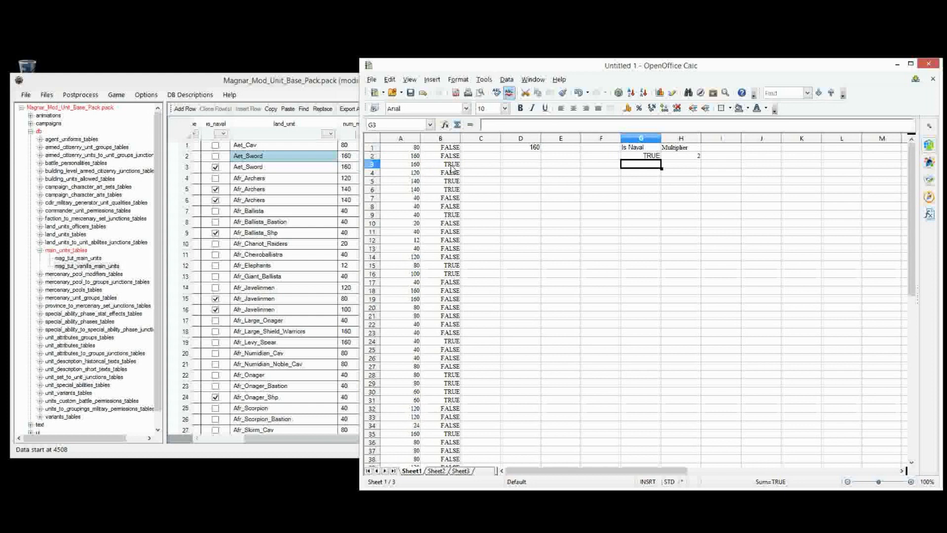
key("ctrl+z")
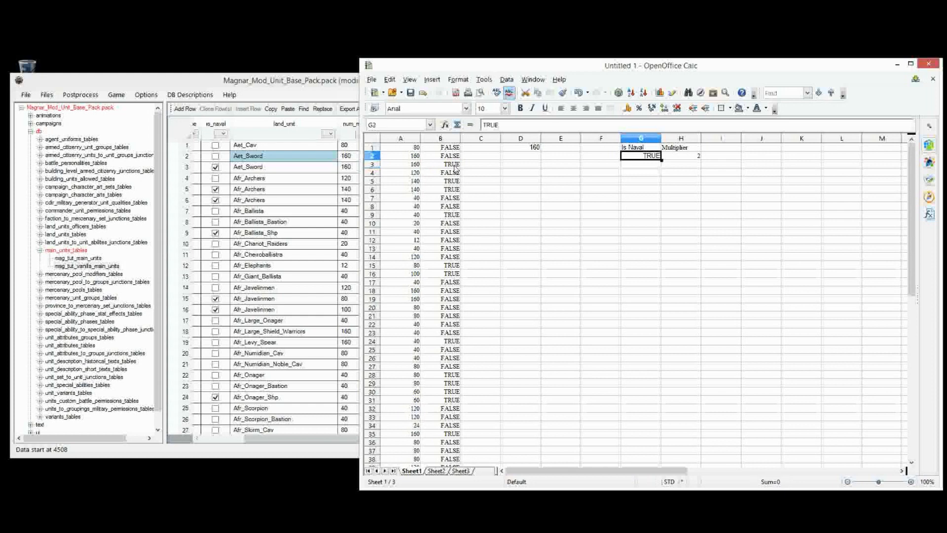
Review the formula in D1 alongside the naval flag in B1 and the Is Naval heading
left_click(596, 156)
left_click(517, 148)
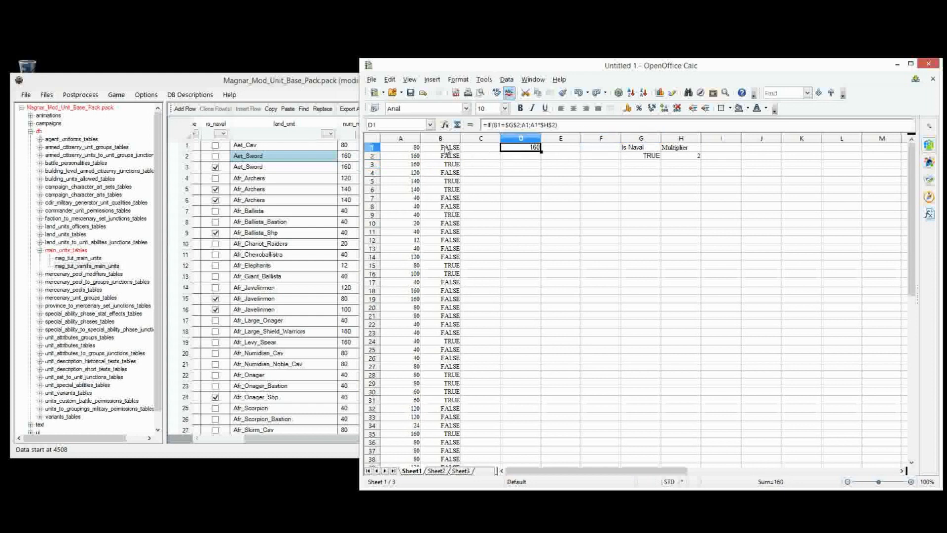
left_click(424, 148)
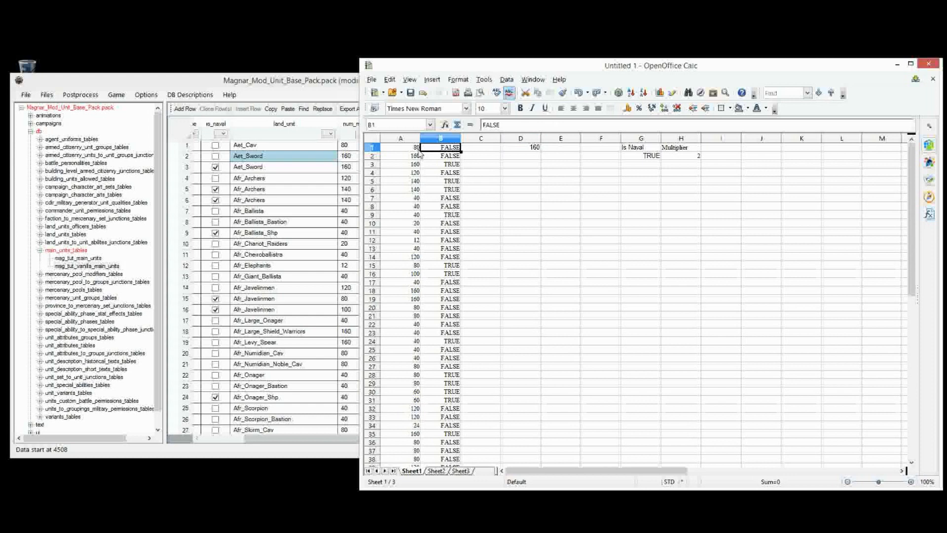
left_click(631, 148)
left_click(558, 172)
left_click(524, 147)
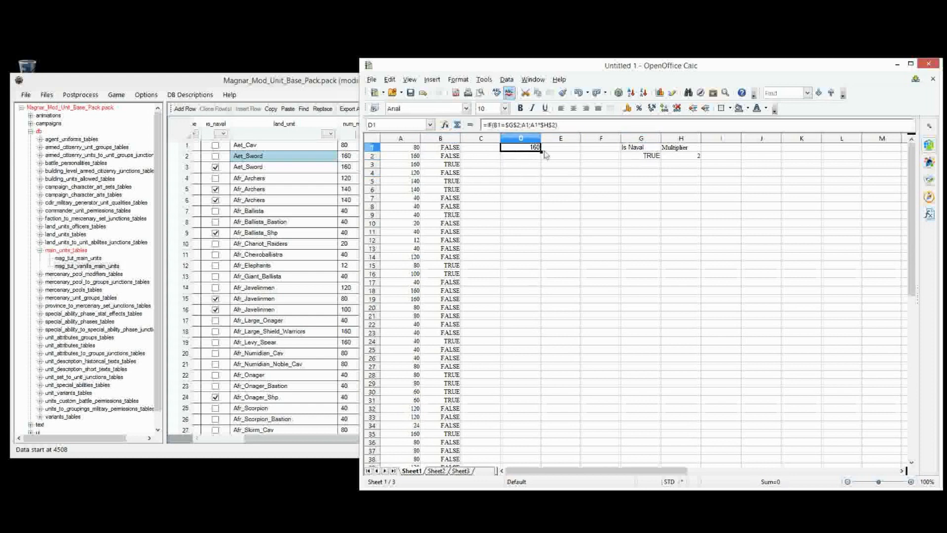
Fill the D1 formula down through D3 and check the copied formula in D3
left_click_drag(402, 166, 541, 167)
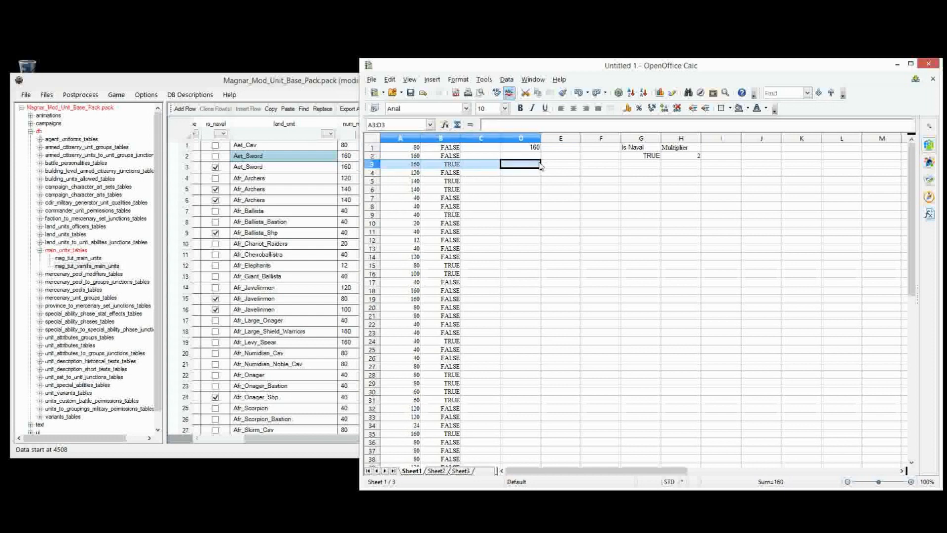
left_click(532, 148)
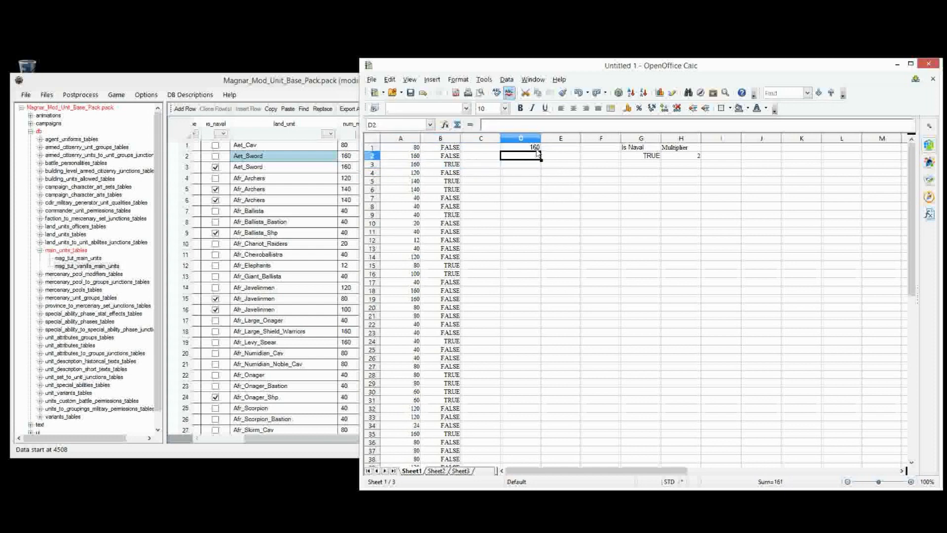
left_click_drag(541, 153, 521, 171)
left_click(520, 167)
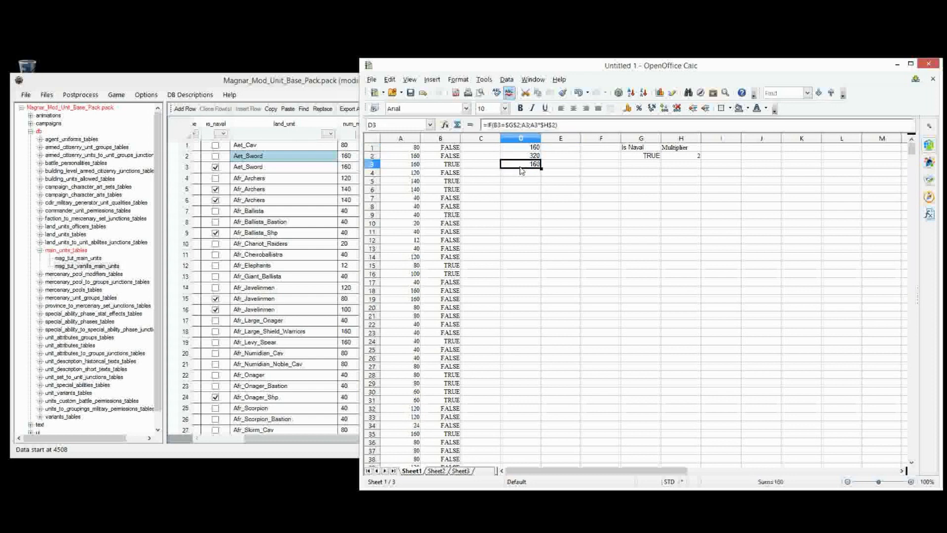
Fill the formula from D3 down column D to the last data row, 991, and return to row 1
left_click_drag(541, 169, 522, 464)
left_click_drag(523, 386, 537, 349)
left_click(682, 265)
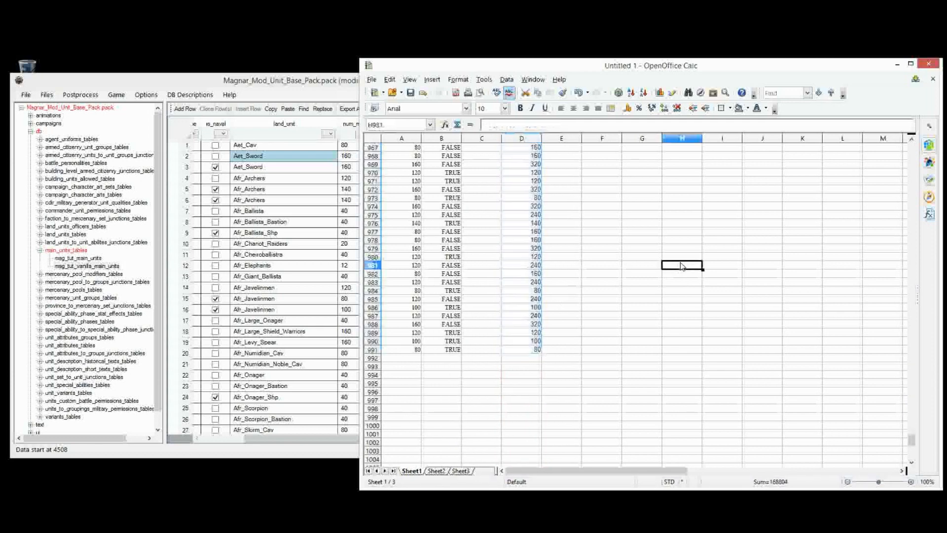
left_click_drag(912, 439, 917, 138)
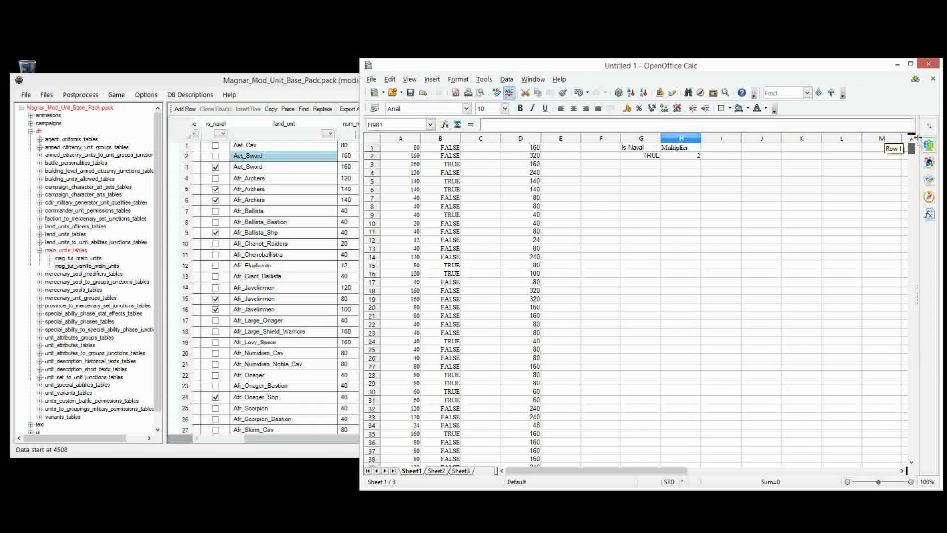
Check the first row's num_ships value in Pack File Manager, and return to the Calc sheet to inspect the D1 formula
left_click(300, 244)
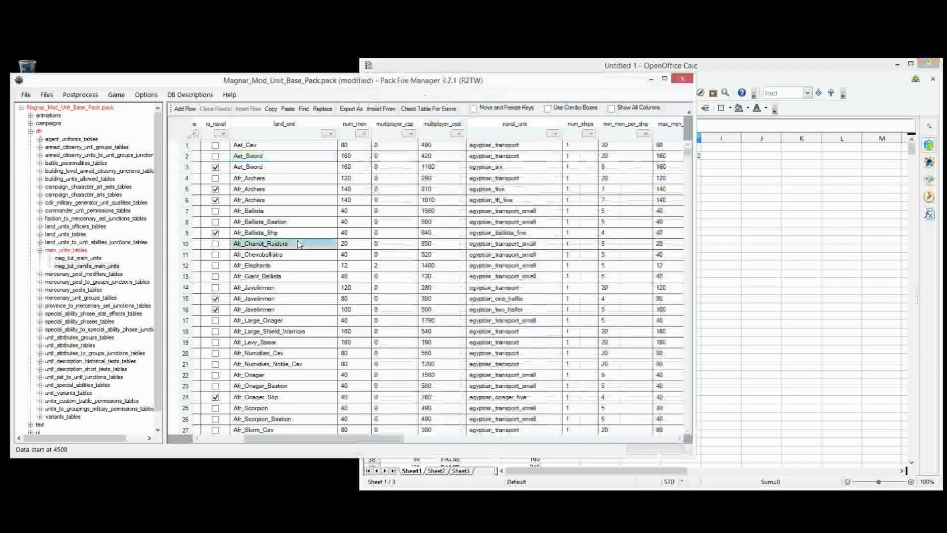
left_click(585, 148)
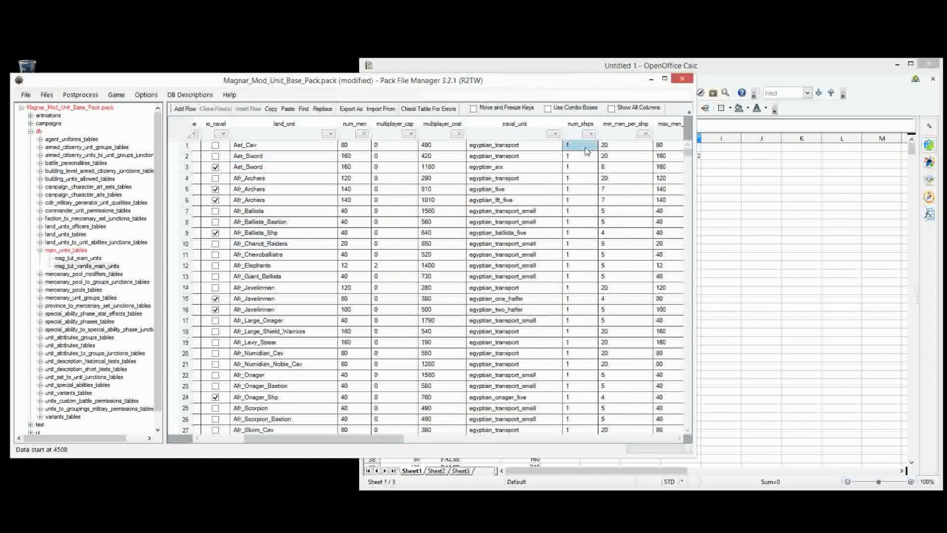
left_click(810, 216)
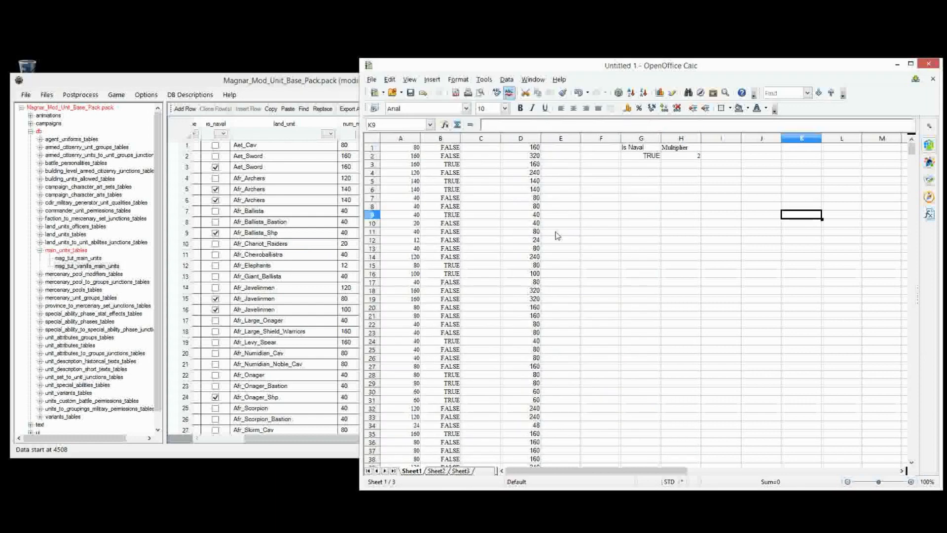
left_click(563, 155)
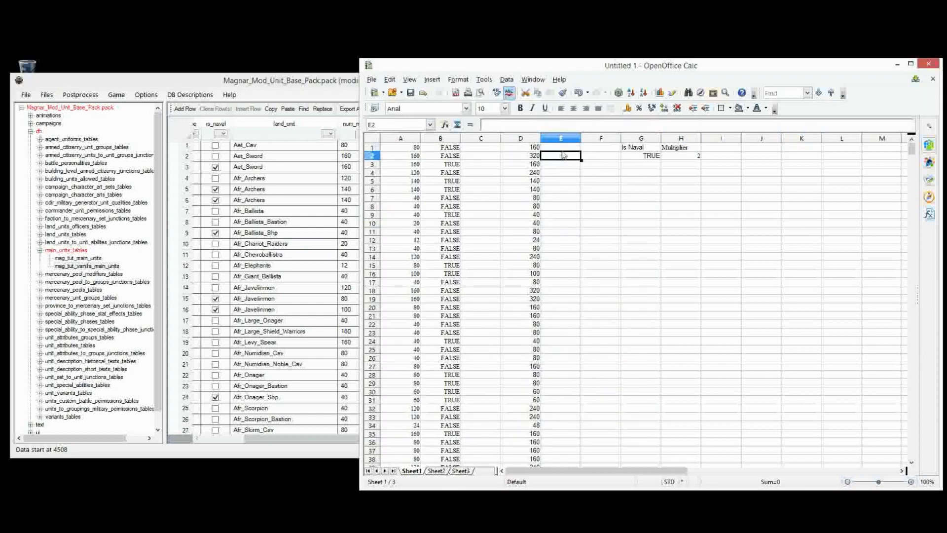
left_click(566, 149)
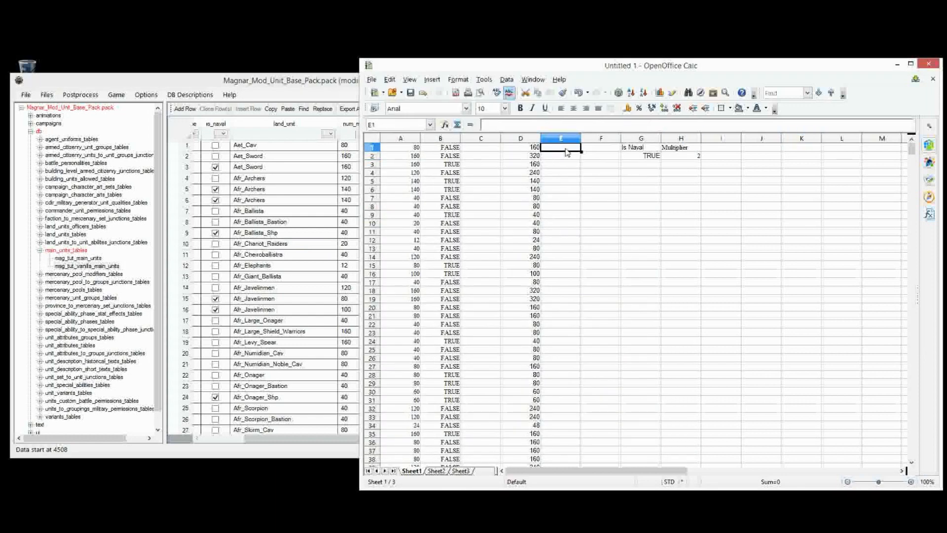
left_click(523, 149)
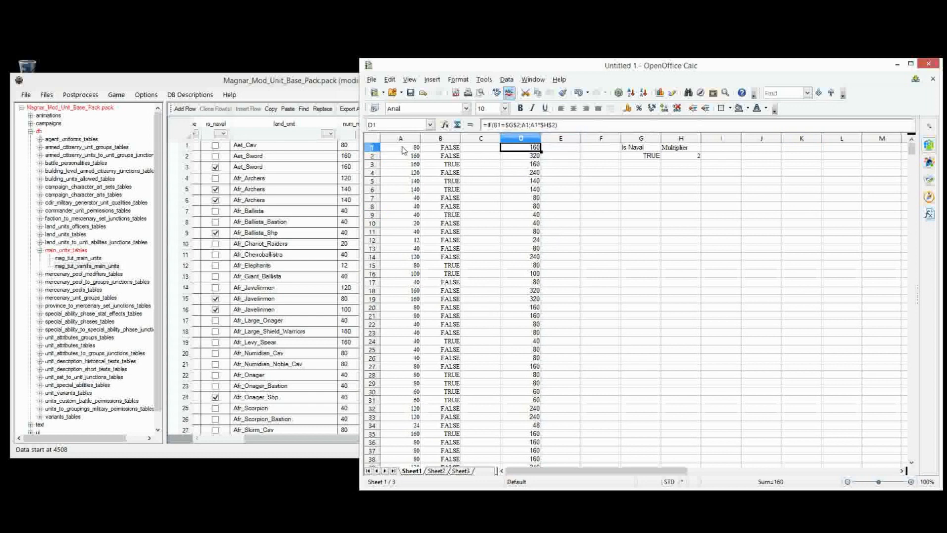
Start an IF formula in E1 that tests whether the naval flag in B1 equals G2
left_click(565, 165)
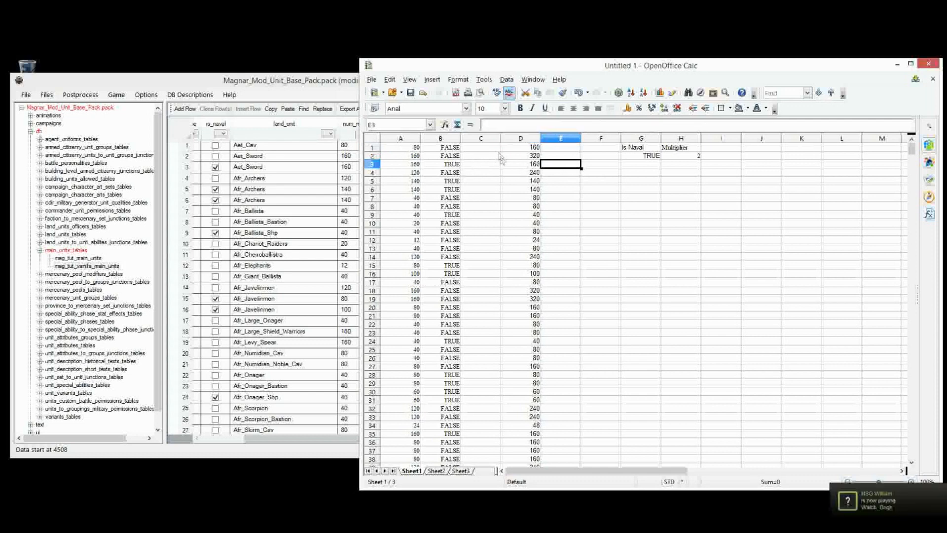
left_click(573, 149)
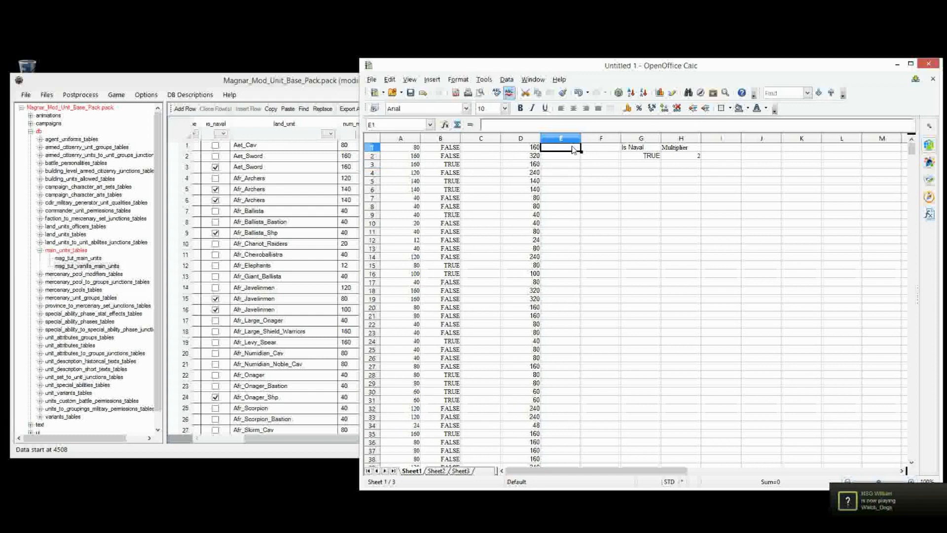
type("if(")
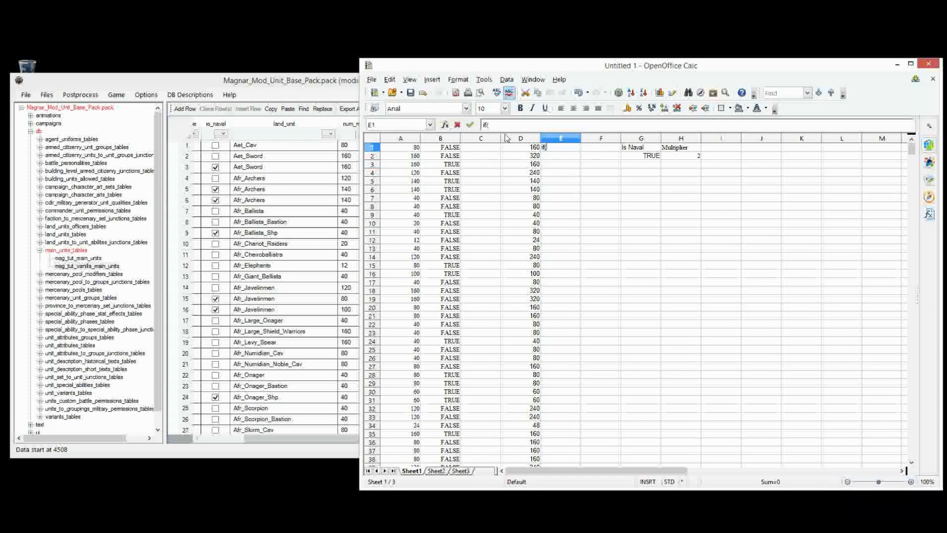
type("=if(")
left_click(445, 148)
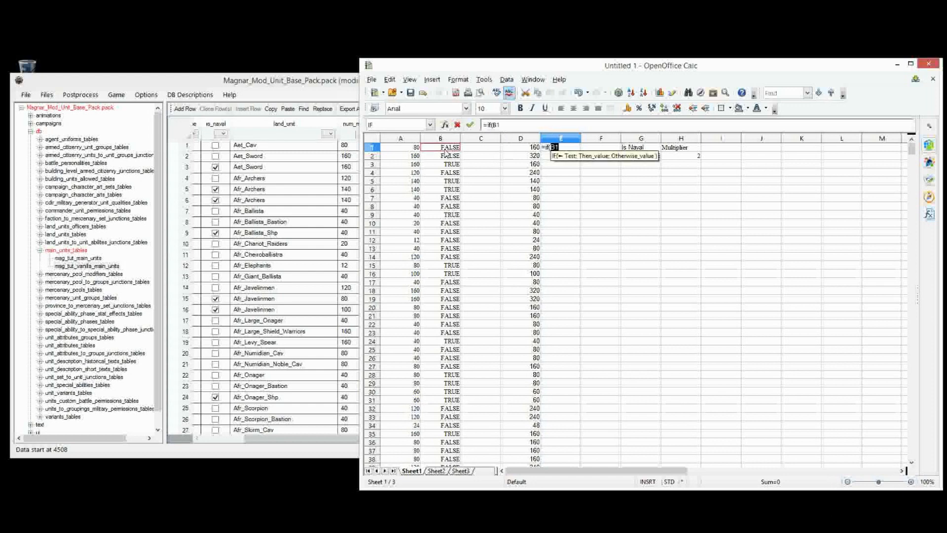
type("=")
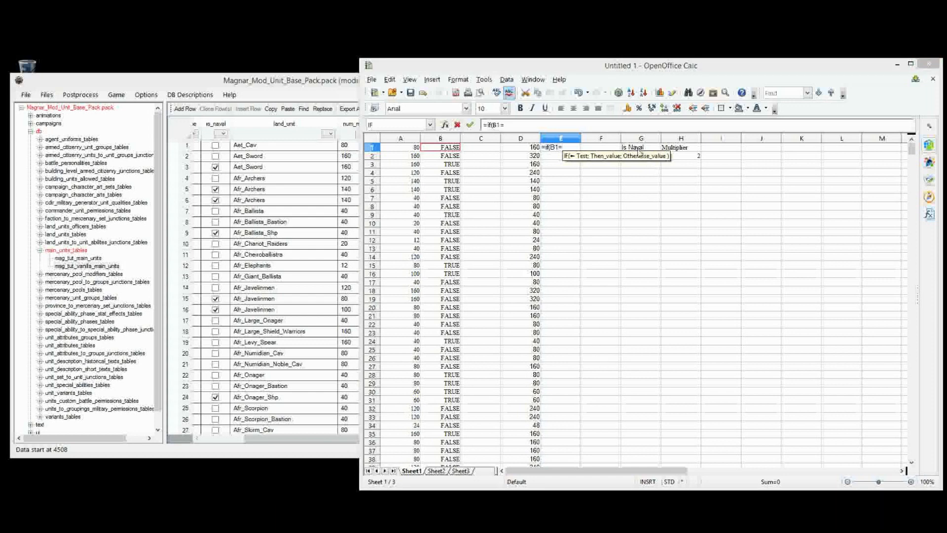
left_click_drag(750, 60, 749, 39)
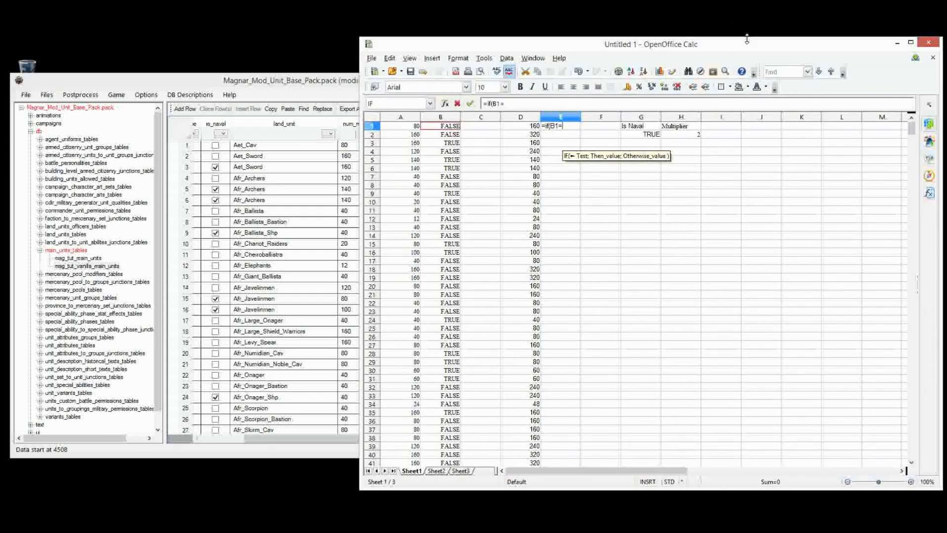
left_click(636, 137)
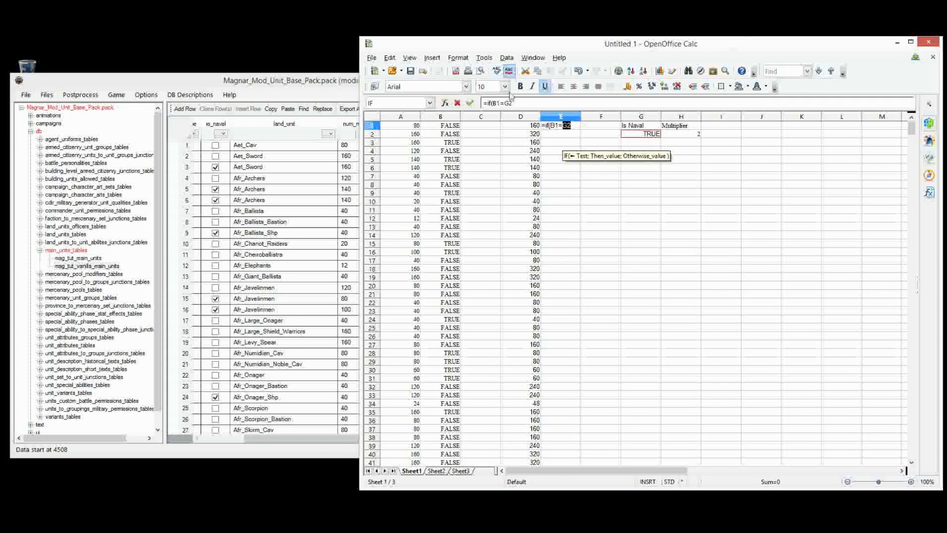
Make the G2 reference absolute and complete the E1 formula as =IF(B1=$G$2;1;2)
key("shift+F4")
key("shift+F4")
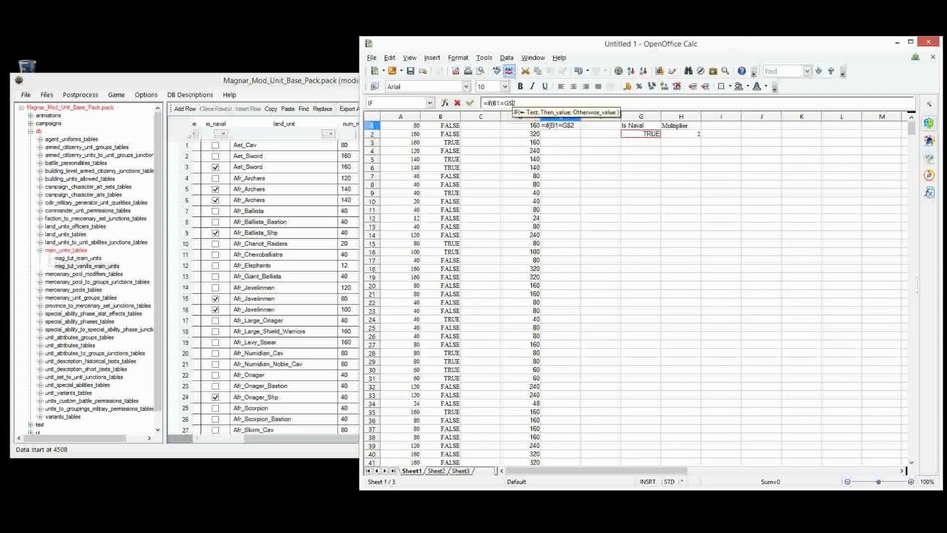
key("shift+F4")
key("shift+F4")
key("shift+F4")
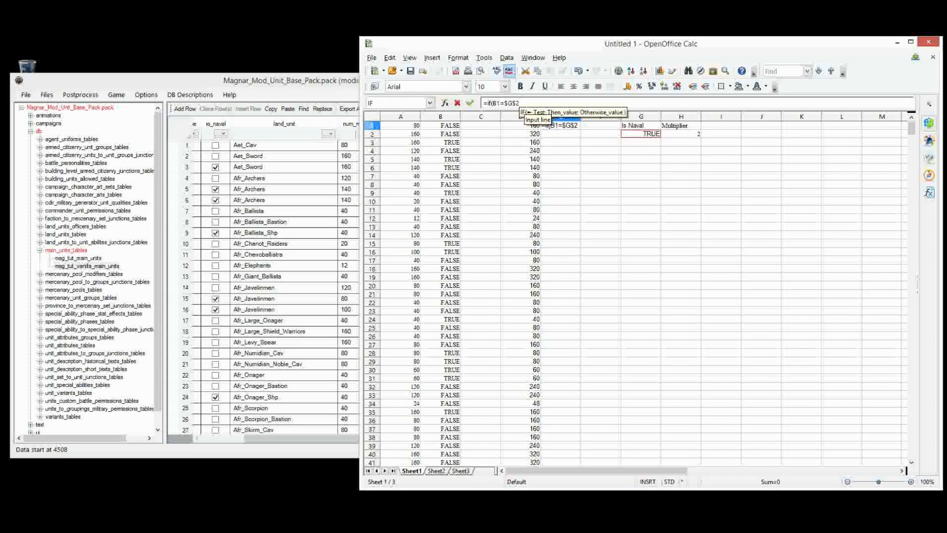
type(";")
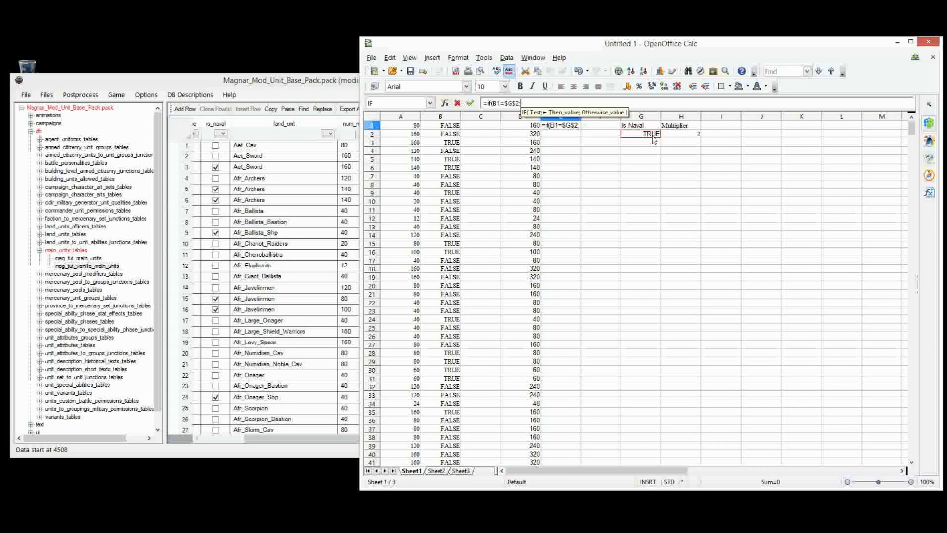
type("1")
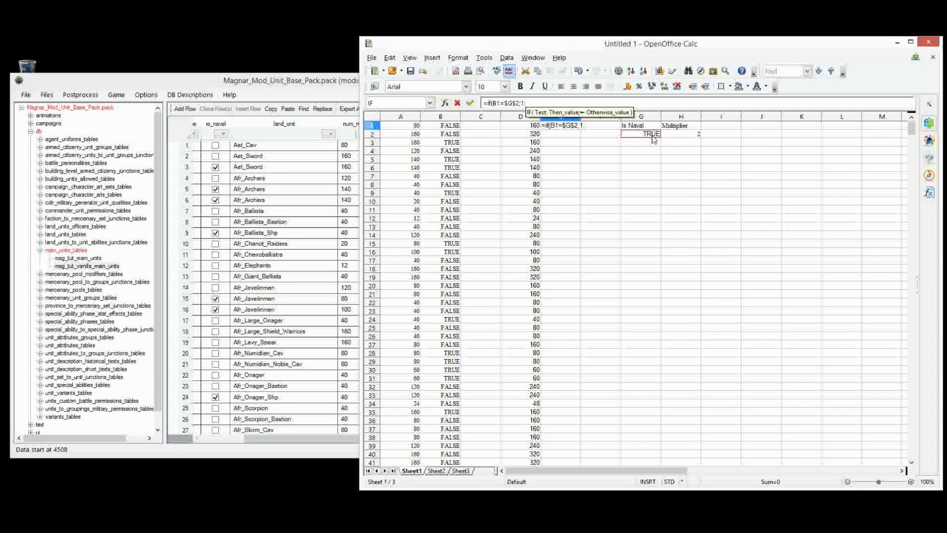
type(";2")
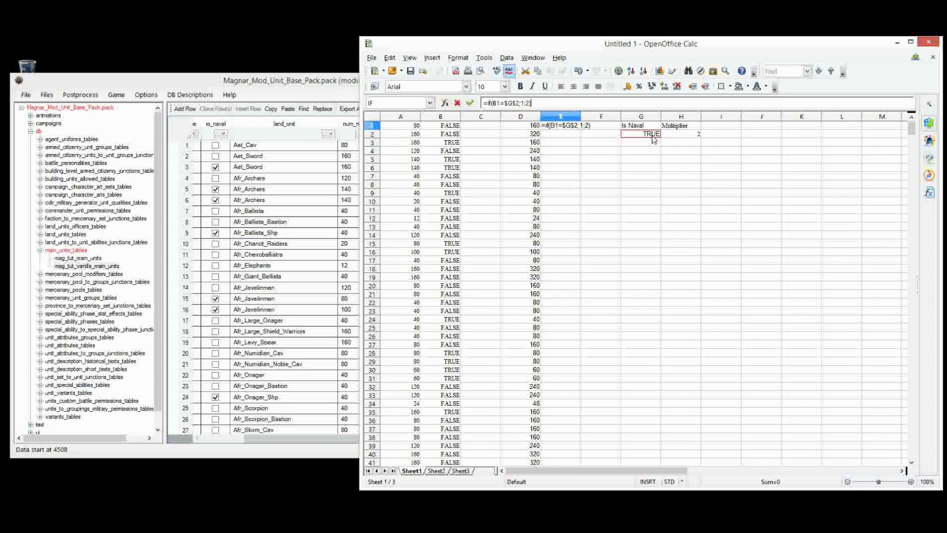
key("Return")
Fill the E1 formula down column E to the last data row, 991
left_click(558, 119)
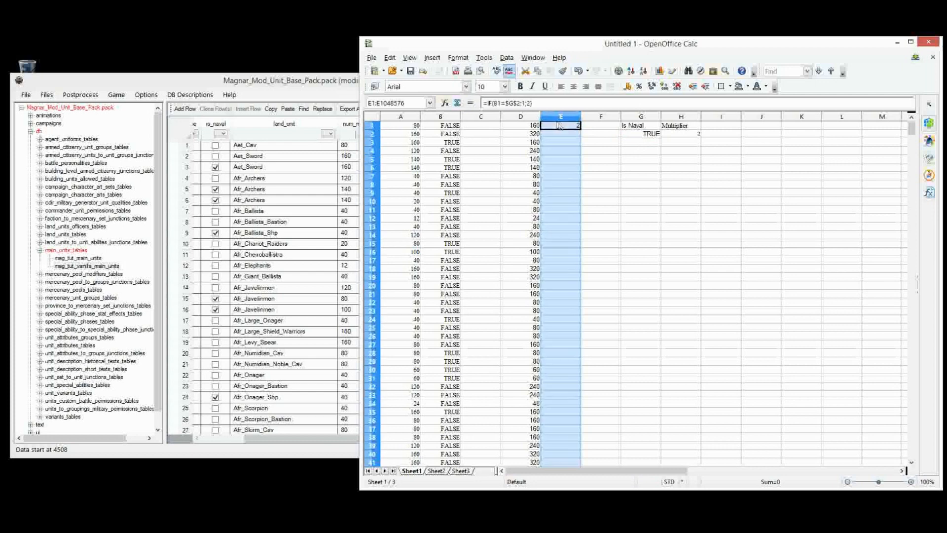
left_click(571, 127)
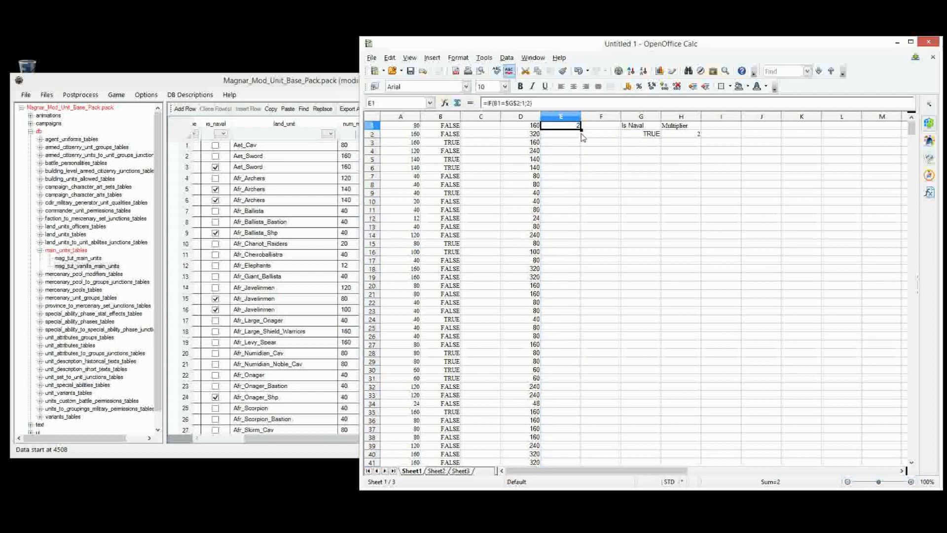
left_click_drag(581, 130, 580, 167)
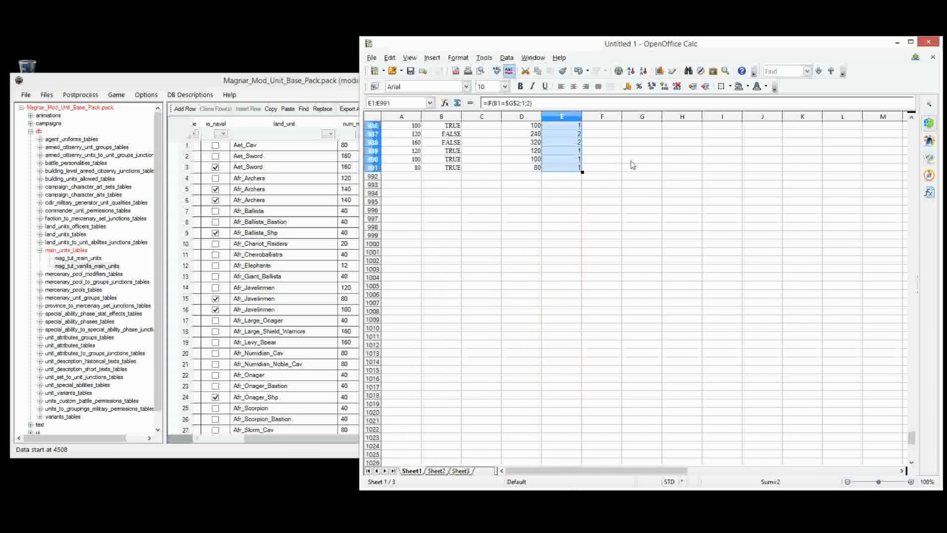
left_click(636, 159)
Copy the calculated values in D1:D991 and paste them into the num_men column in Pack File Manager, starting at row 1
left_click(530, 159)
left_click(530, 167)
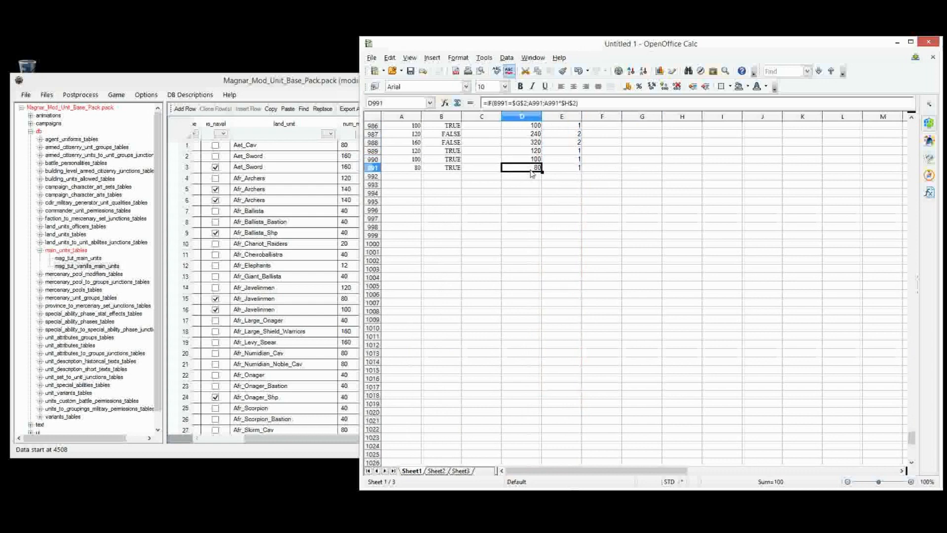
key("ctrl+shift+Up")
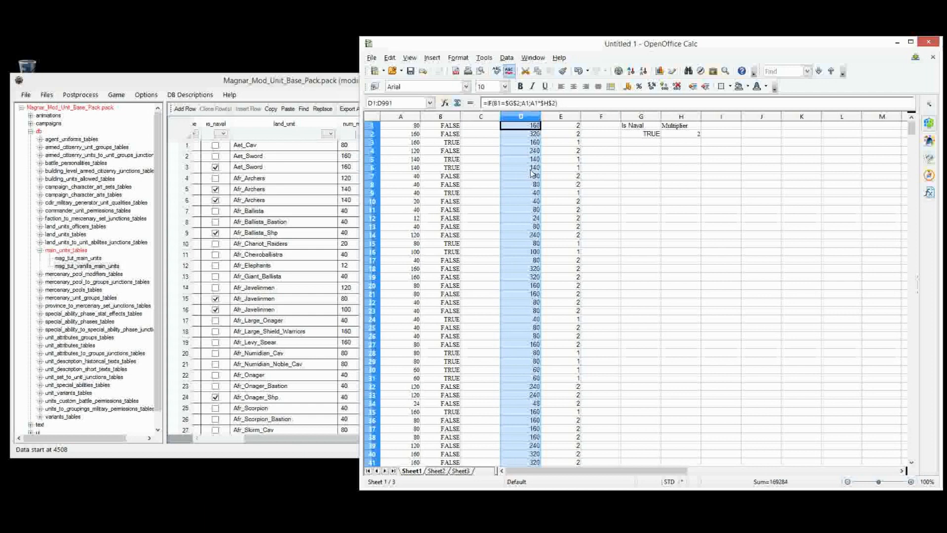
key("ctrl+c")
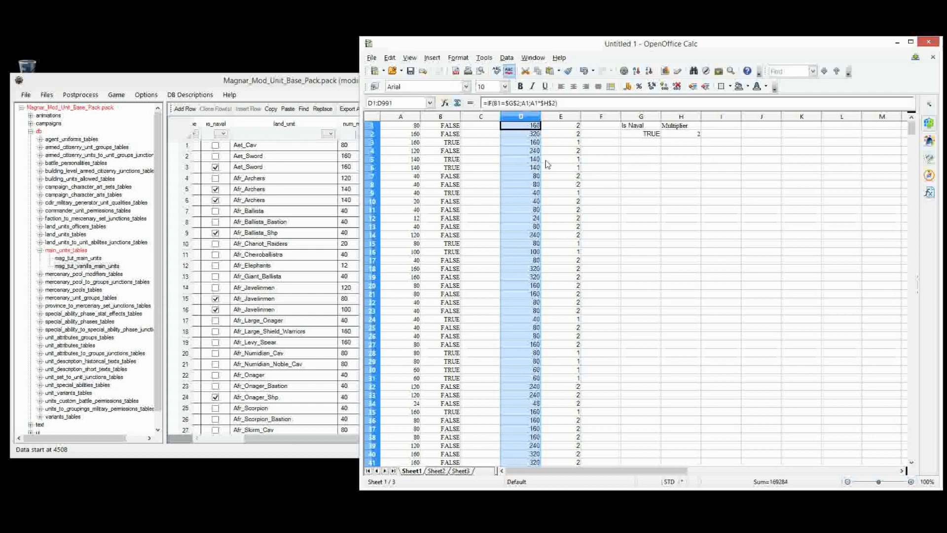
left_click(321, 167)
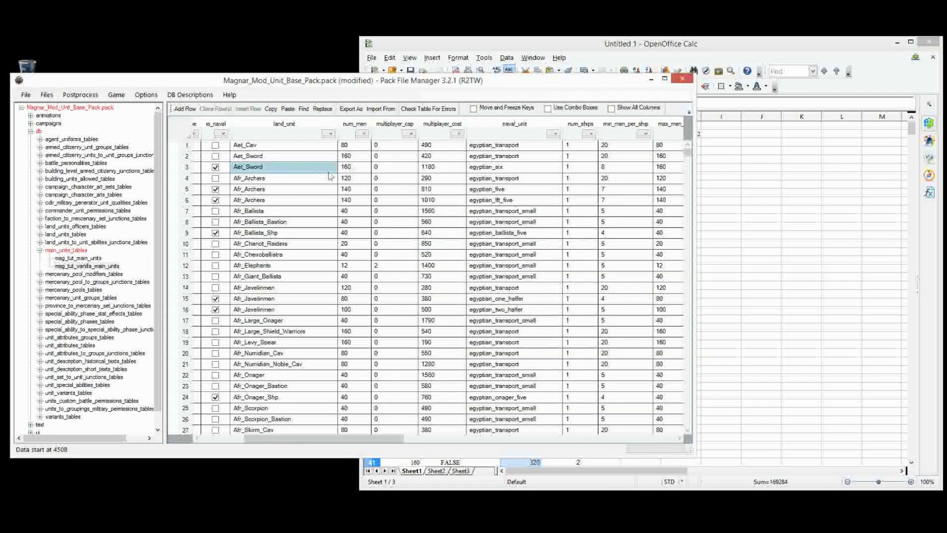
left_click(356, 146)
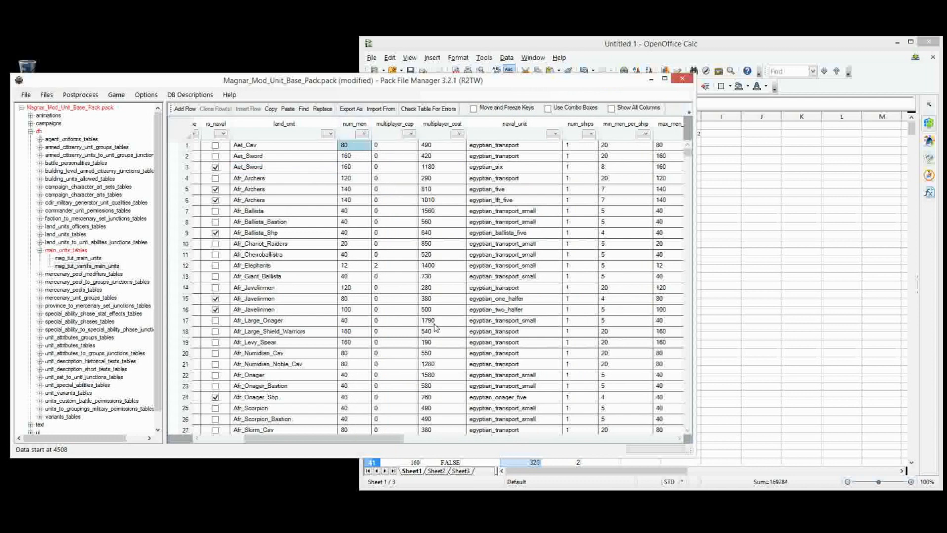
key("ctrl+v")
scroll(435, 328, "down", 1)
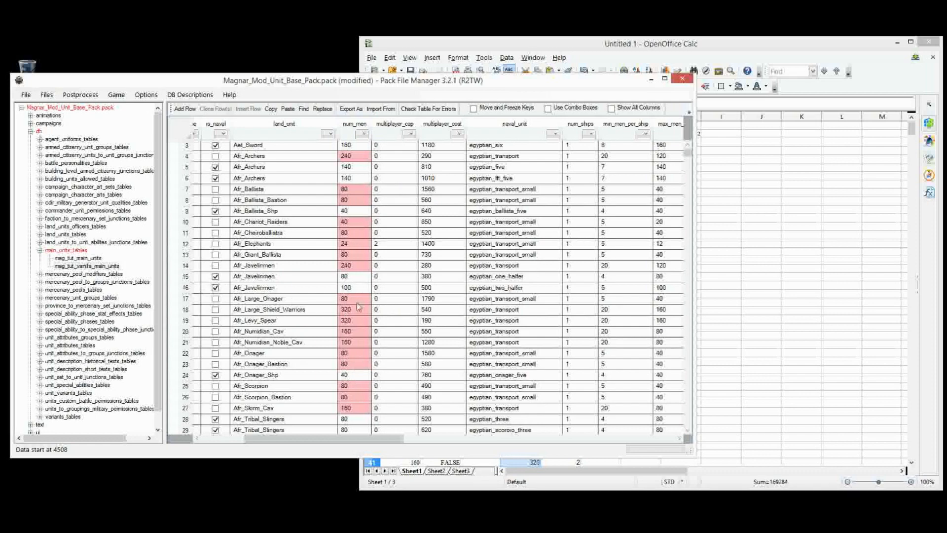
Copy E1:E991 from the Calc sheet and paste the values into the num_ships column in Pack File Manager, starting at row 1
left_click(800, 186)
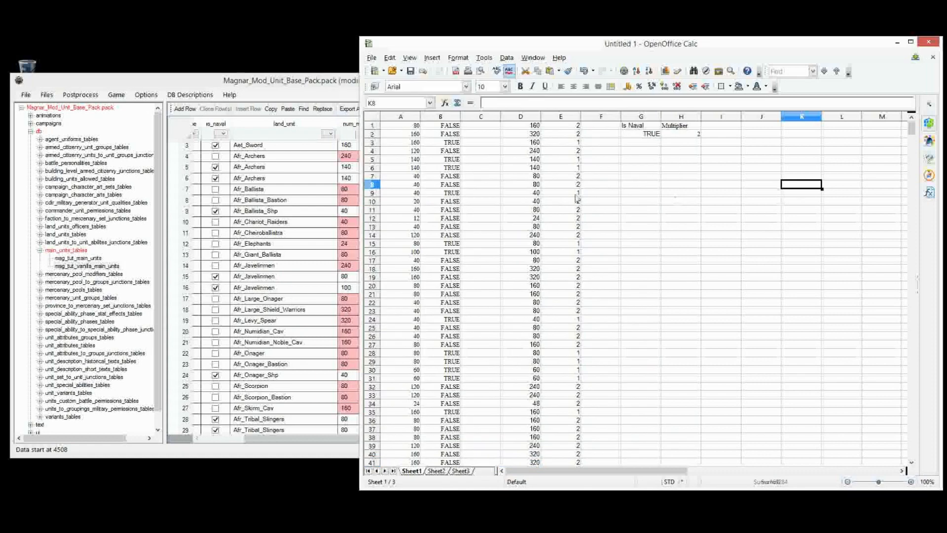
left_click(570, 128)
key("ctrl+shift+Down")
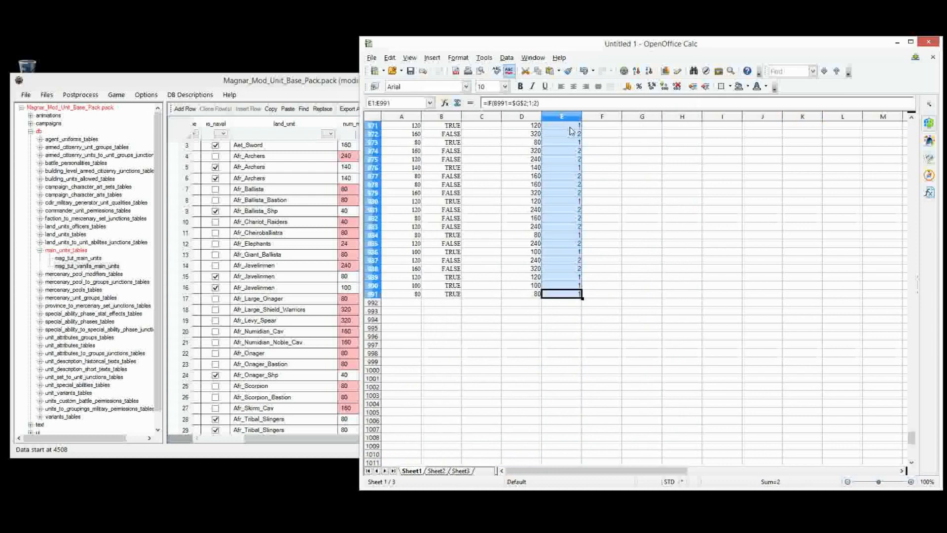
left_click(282, 203)
left_click(581, 200)
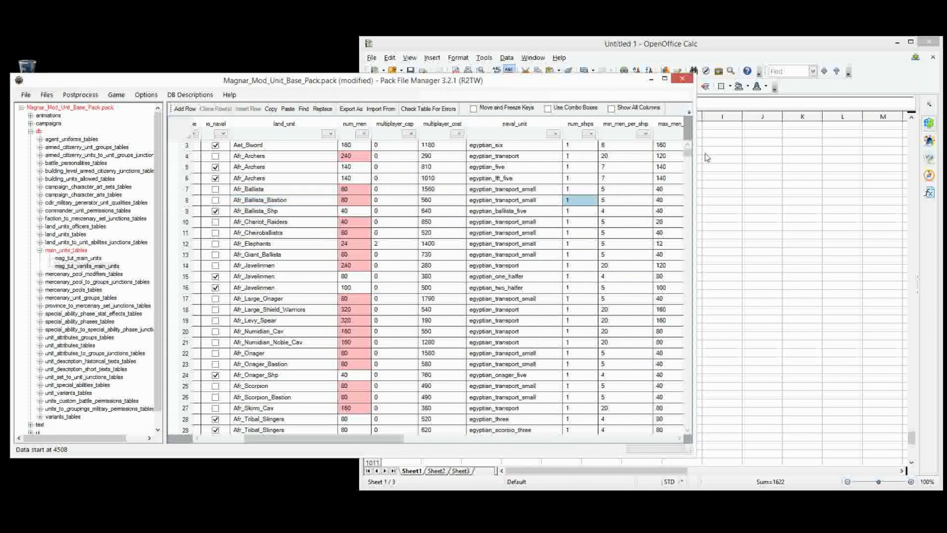
left_click(688, 145)
left_click(581, 147)
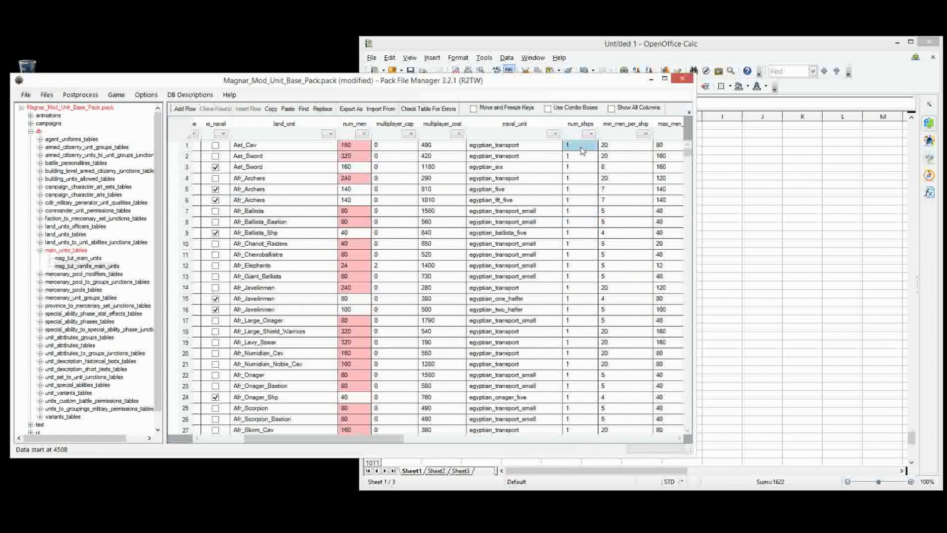
key("ctrl+v")
scroll(583, 150, "down", 1)
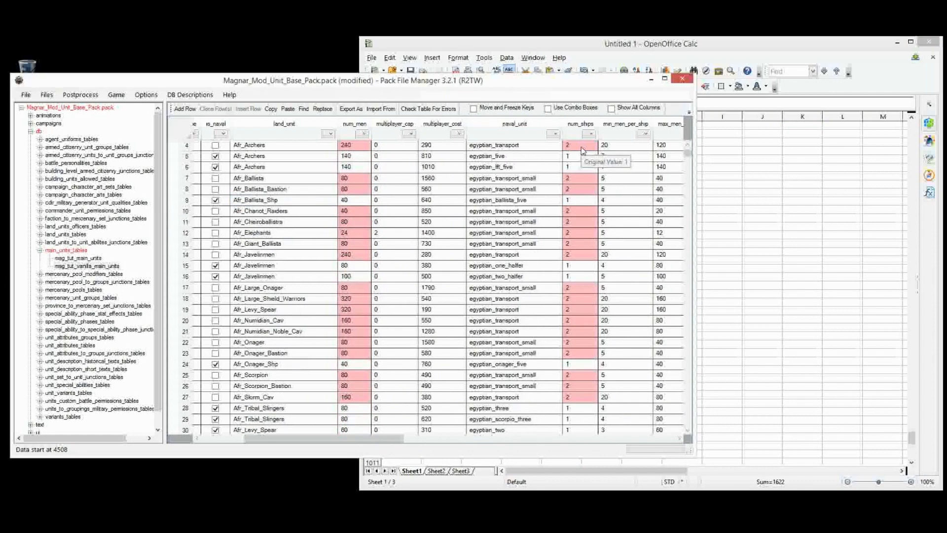
Save the modified pack file and bring the earlier columns of the main units table back into view
key("ctrl+s")
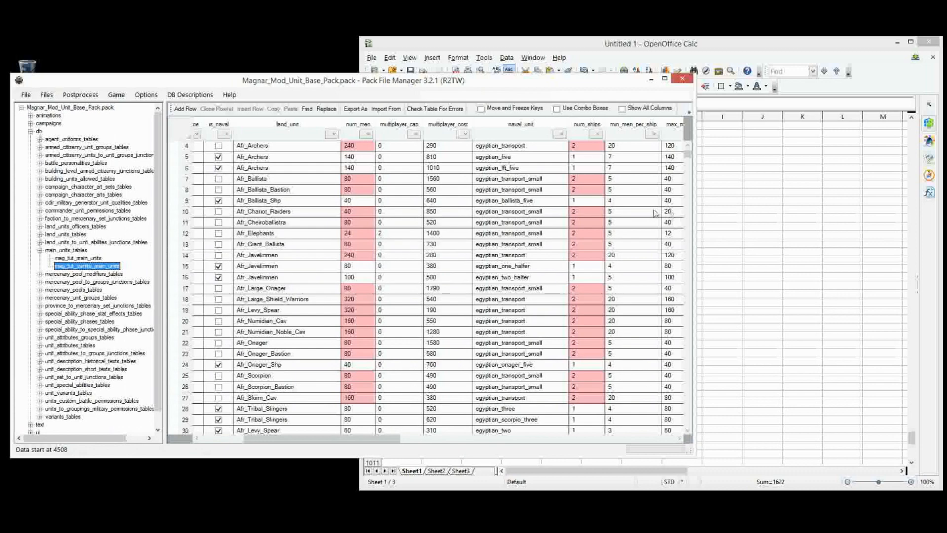
left_click(623, 217)
left_click_drag(357, 443, 311, 443)
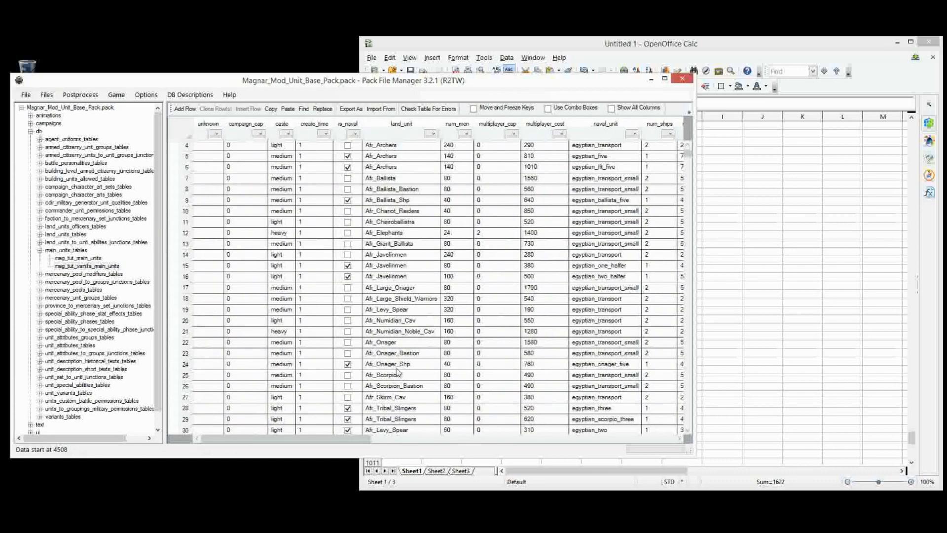
Return to row 1 of the Calc sheet, and check the num_ships column in Pack File Manager
left_click(722, 236)
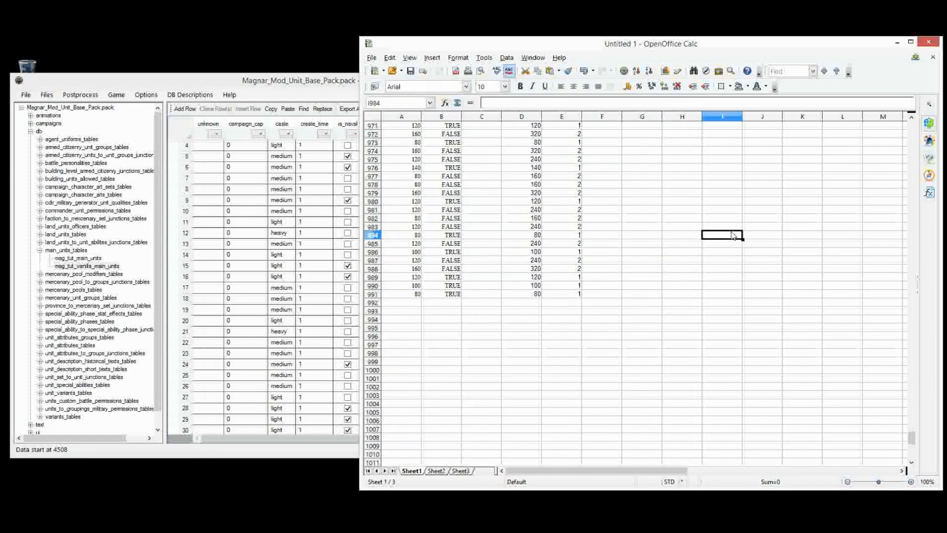
left_click_drag(912, 438, 912, 124)
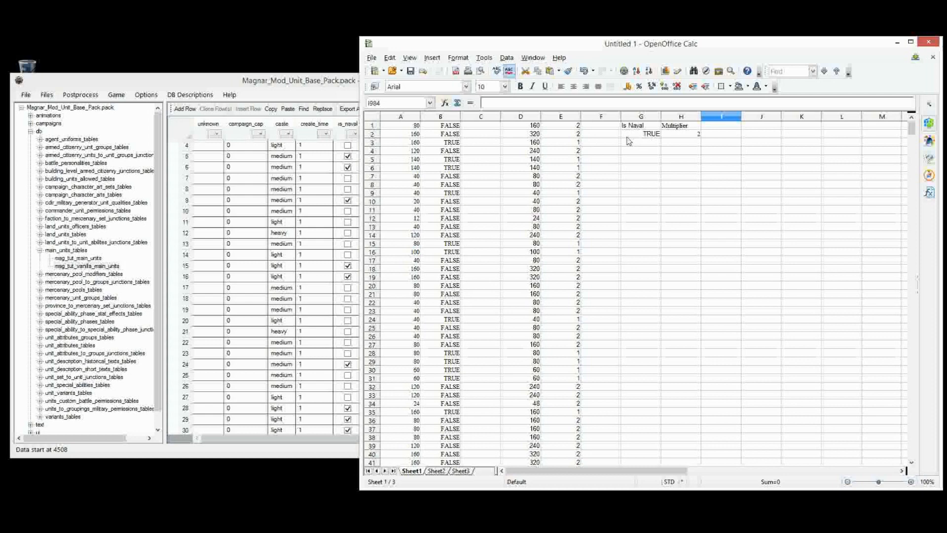
left_click(244, 216)
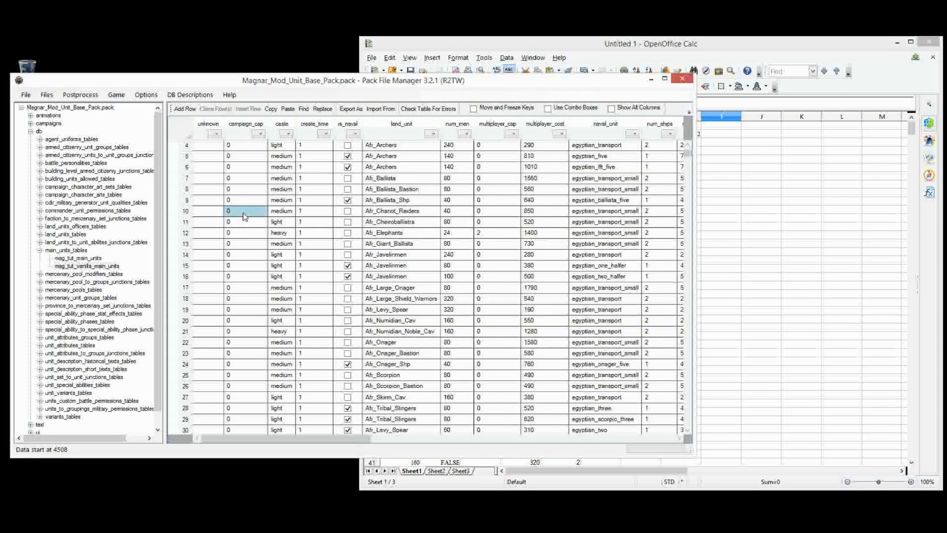
left_click(664, 158)
left_click_drag(354, 439, 165, 454)
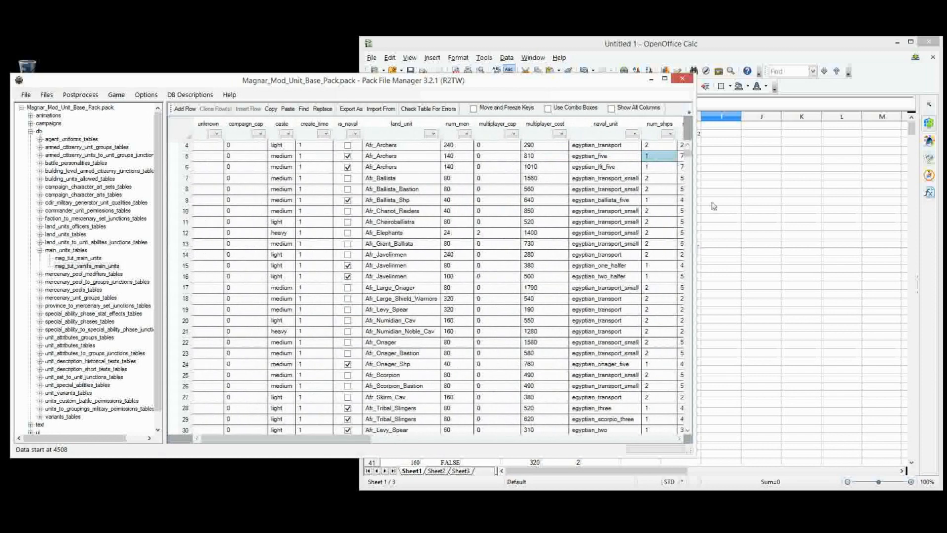
Switch to Calc and review the formulas in D2 and D1 alongside the multiplier in H2 and the naval flags in column B
left_click(727, 184)
left_click(535, 133)
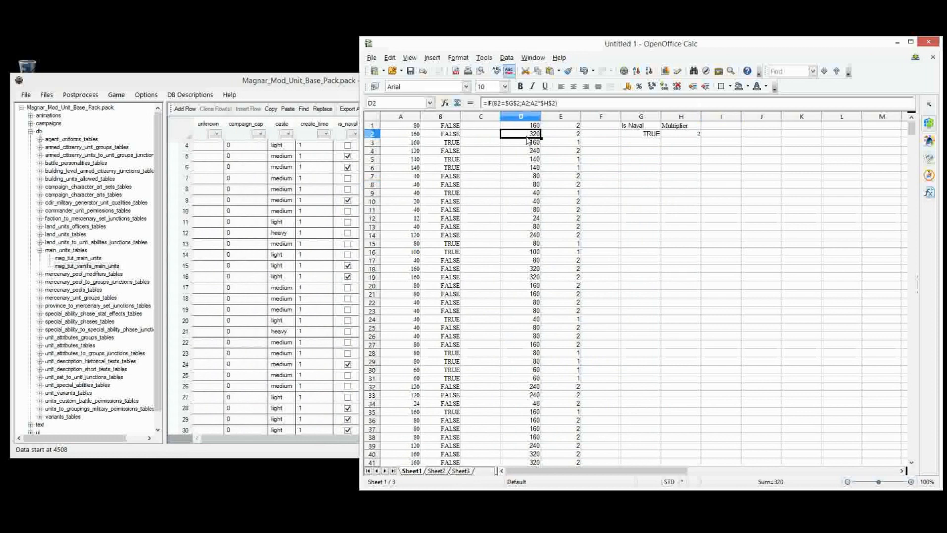
left_click(691, 143)
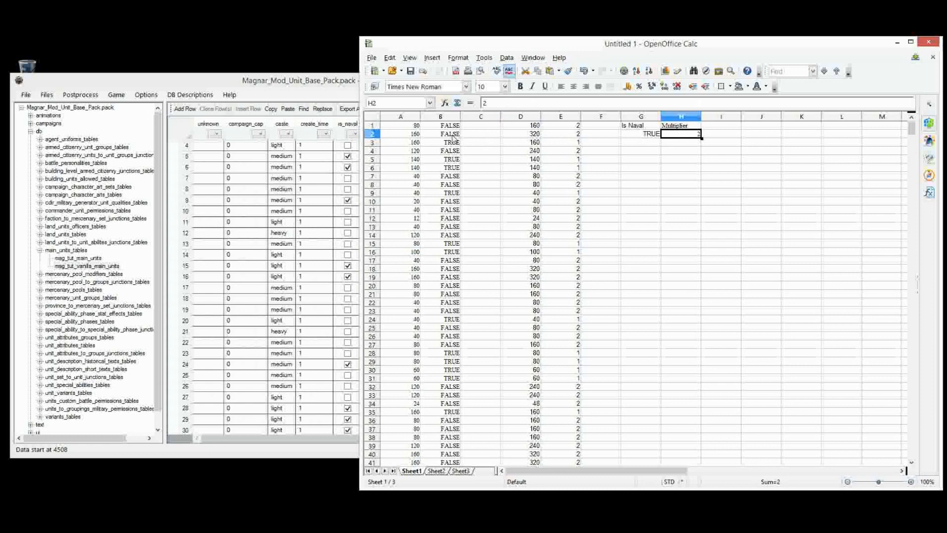
left_click_drag(454, 136, 483, 125)
double_click(535, 125)
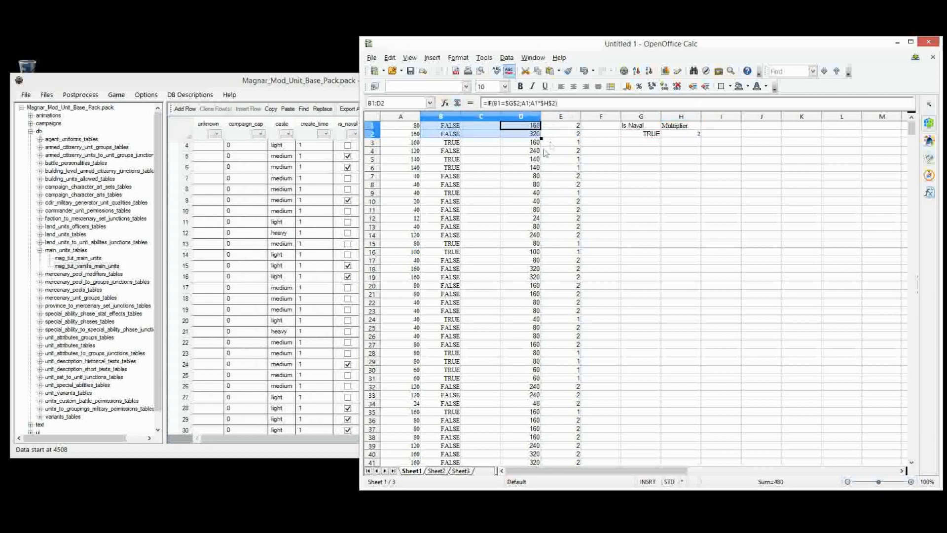
Enter the example unit sizes 320 in K5 and 160 in L5, referring to the calculated values in column D
left_click(543, 152)
left_click(531, 144)
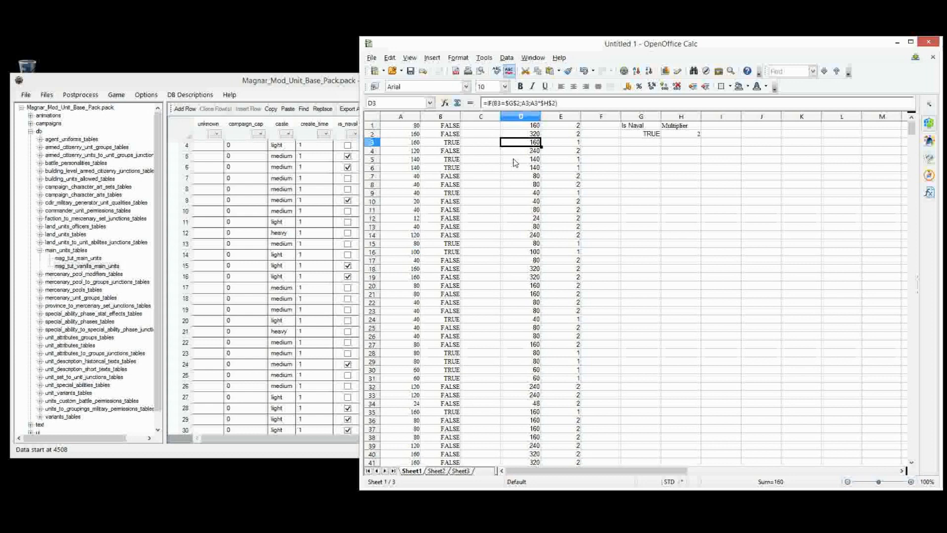
left_click(762, 159)
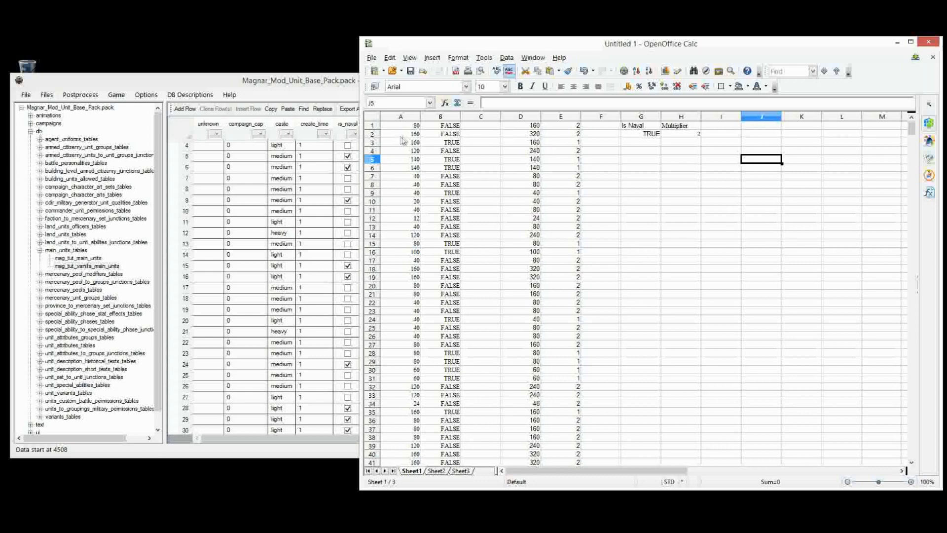
left_click(520, 134)
left_click(809, 159)
type("320")
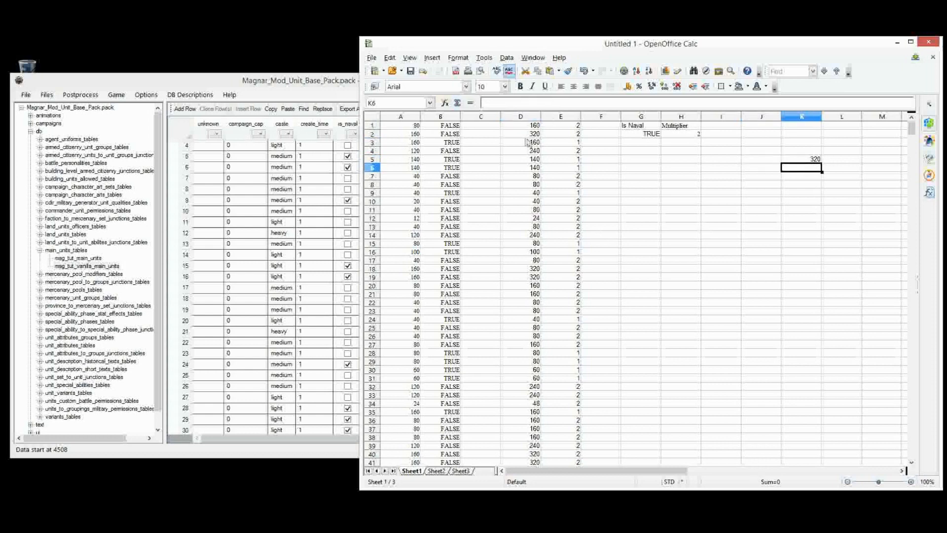
left_click(524, 134)
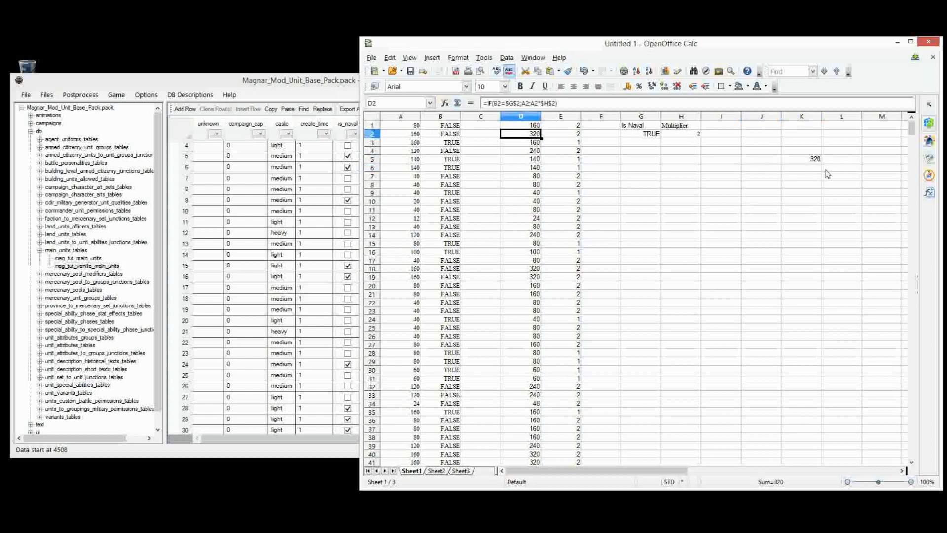
left_click(839, 160)
type("16")
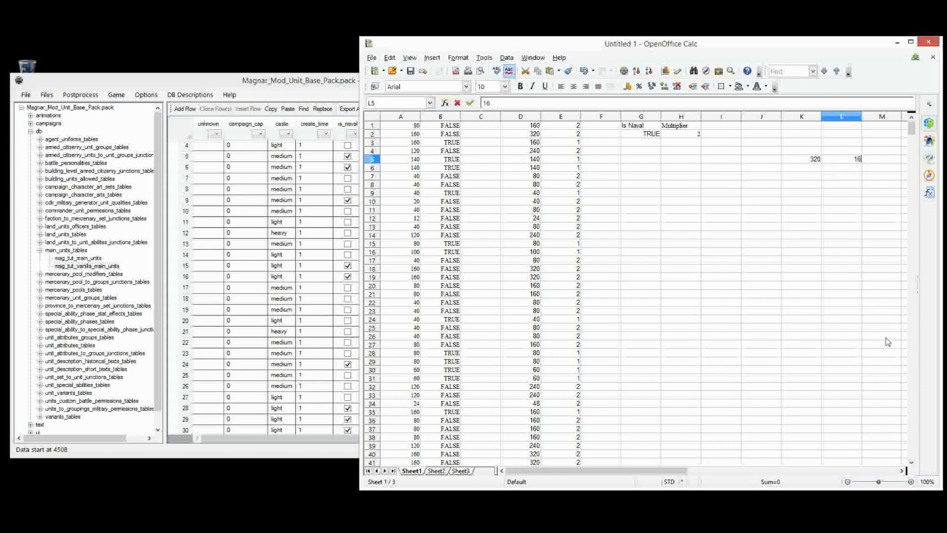
left_click(829, 211)
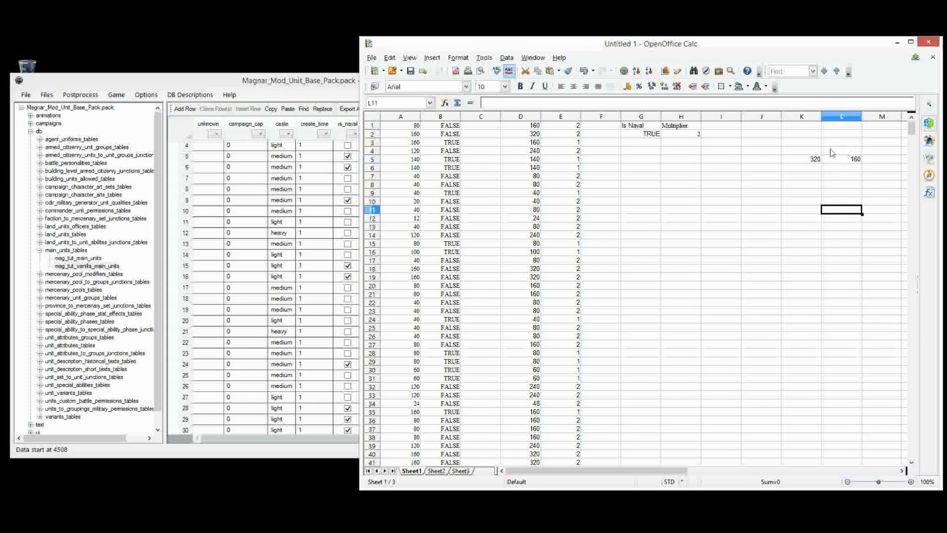
Add the column headings Land in K4 and Naval in L4 above the example sizes
left_click(803, 152)
type("Land")
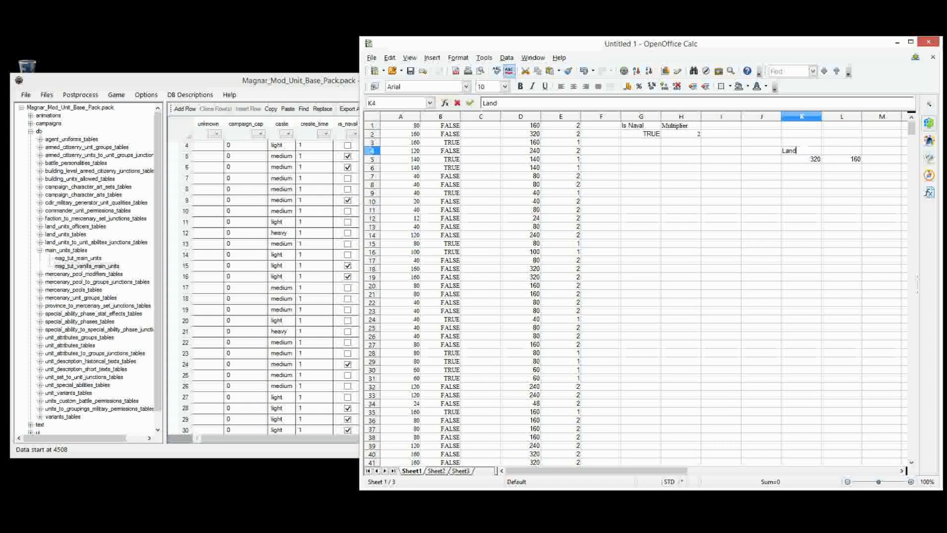
key("Tab")
type("Naval")
key("Return")
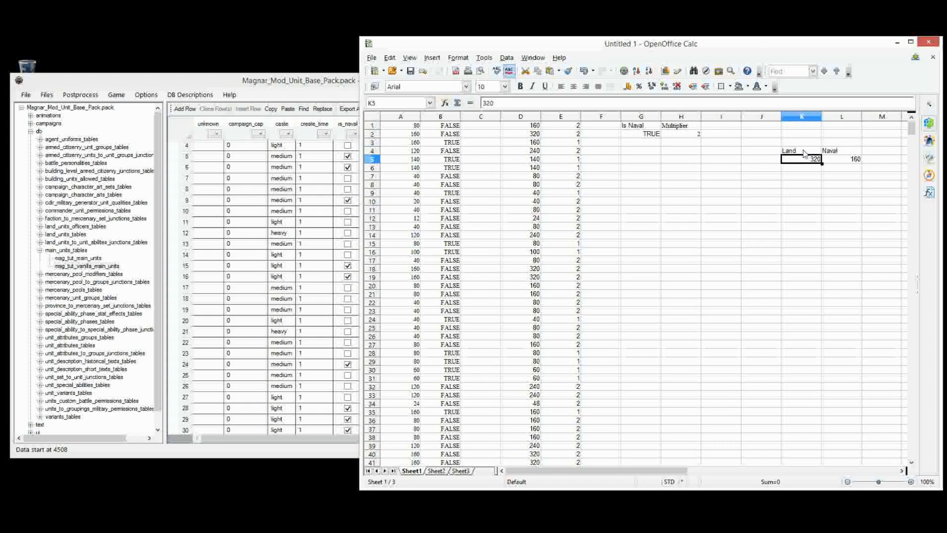
Label the example rows Ultra in J5 and Large in J6
left_click(765, 161)
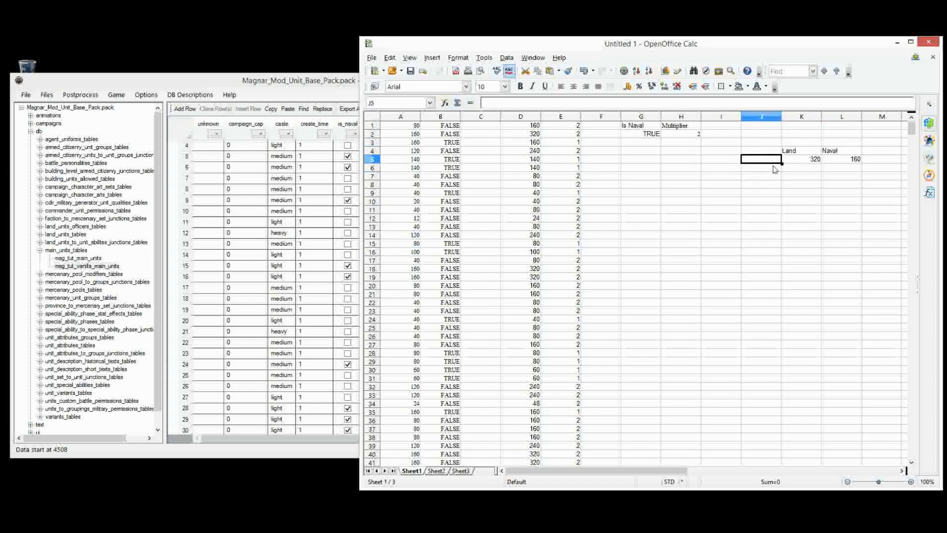
left_click(774, 167)
left_click(766, 160)
type("Ultra")
key("Return")
type("Large")
key("Return")
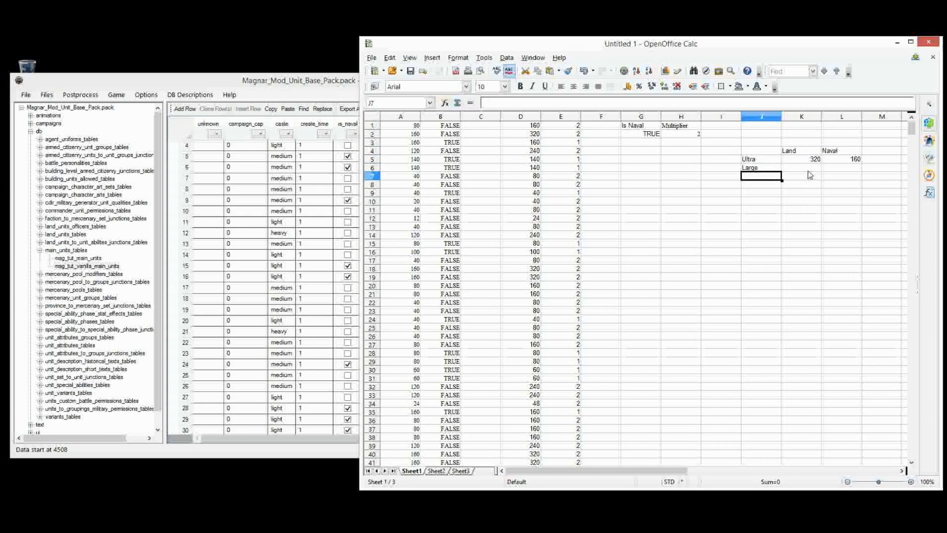
left_click(808, 171)
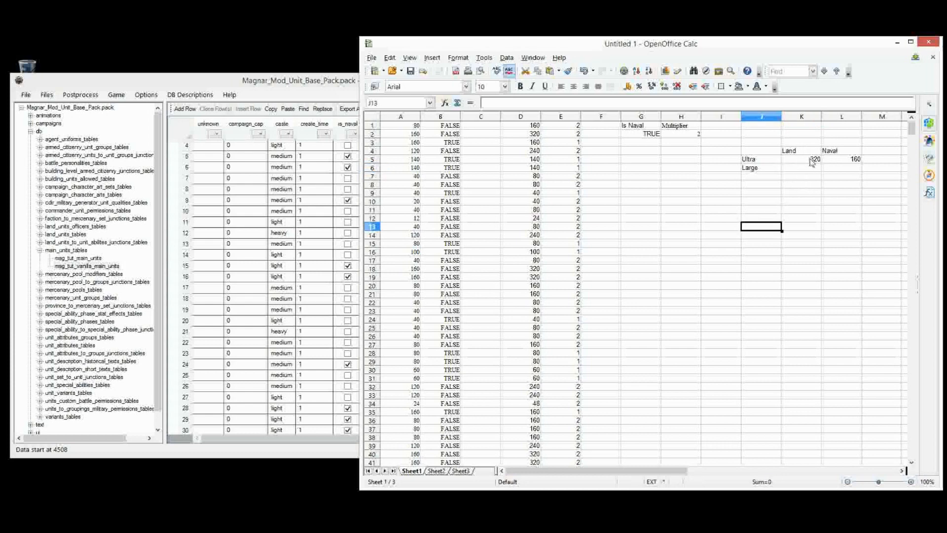
left_click(760, 168)
left_click(790, 173)
left_click(751, 212)
left_click(758, 234)
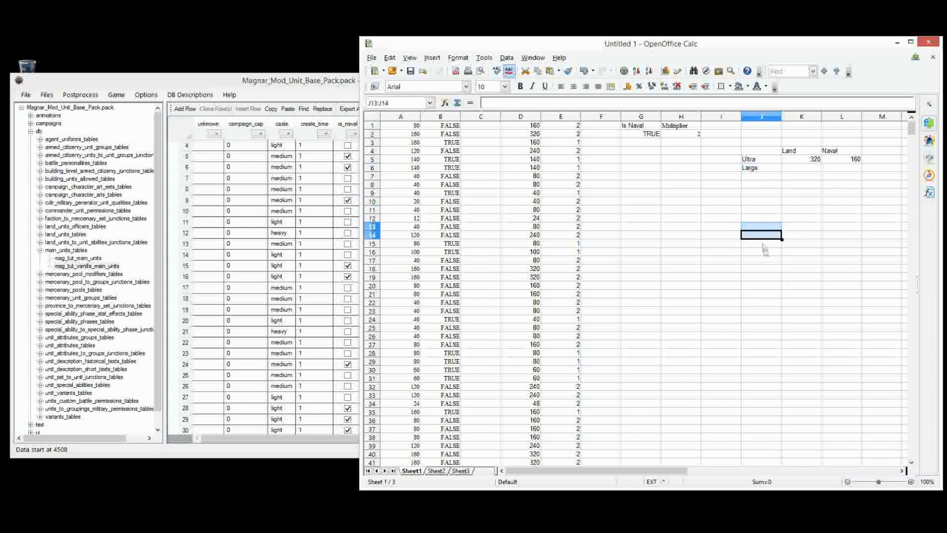
left_click(774, 208)
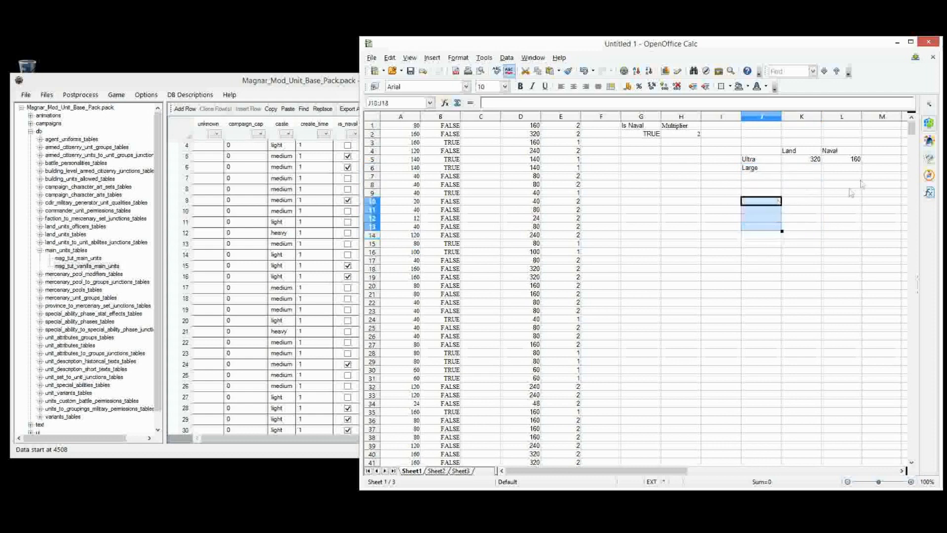
left_click(802, 211)
left_click(816, 187)
left_click(840, 293)
left_click(846, 208)
left_click(831, 176)
left_click(779, 214)
right_click(780, 214)
left_click(780, 214)
right_click(780, 214)
left_click(780, 214)
Calculate the Large land size in K6 with the formula =K5*0.75
left_click(788, 167)
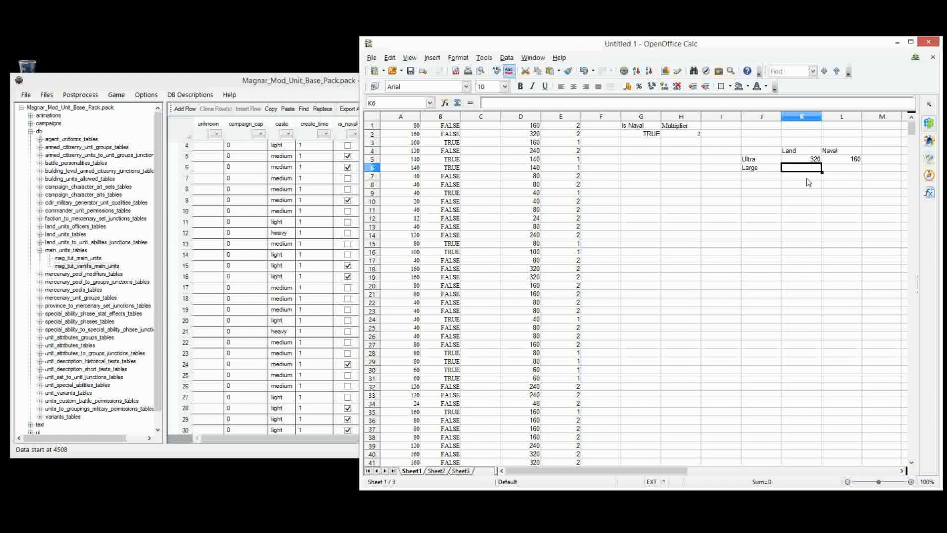
left_click(807, 178)
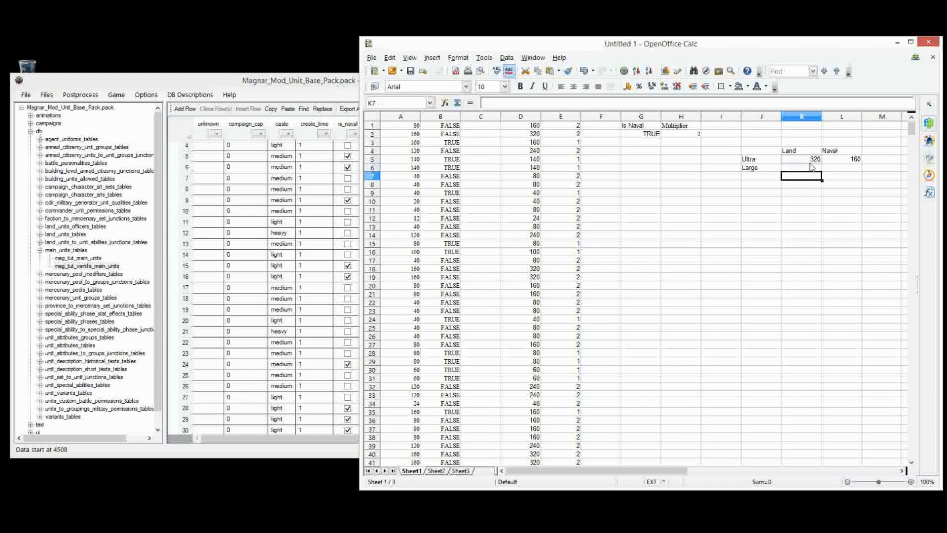
left_click_drag(809, 166, 810, 162)
left_click(811, 168)
type("=")
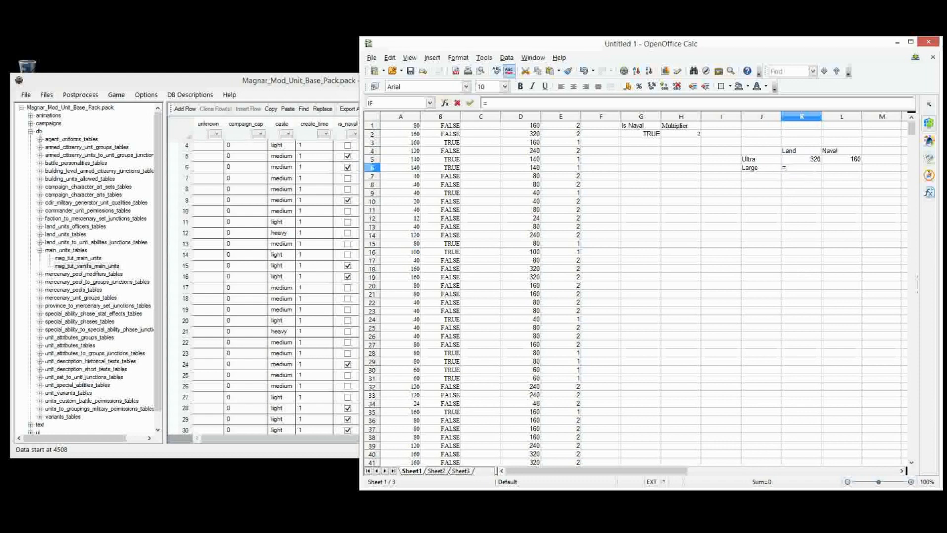
left_click(815, 160)
type("*0.75")
key("Return")
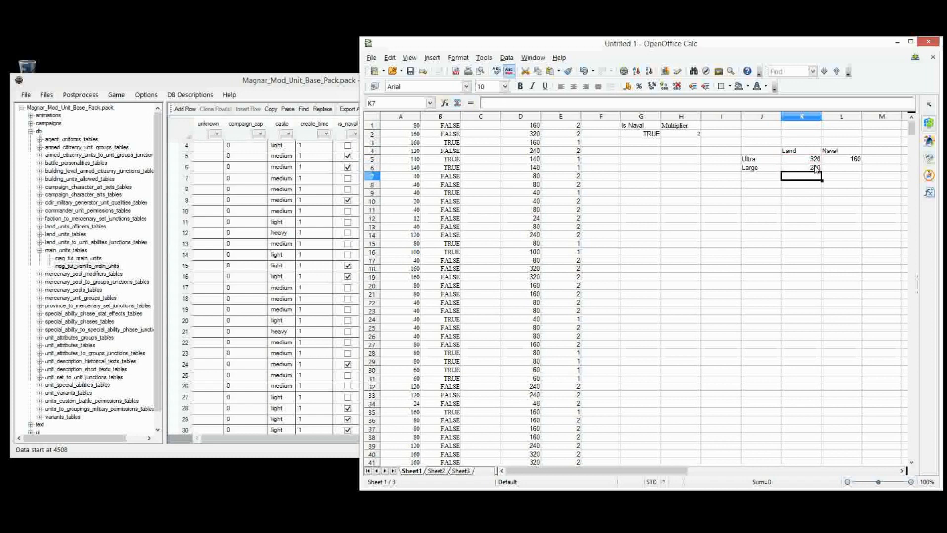
Fill the 0.75 formula from K6 across to L6 for the Large naval size
left_click(815, 169)
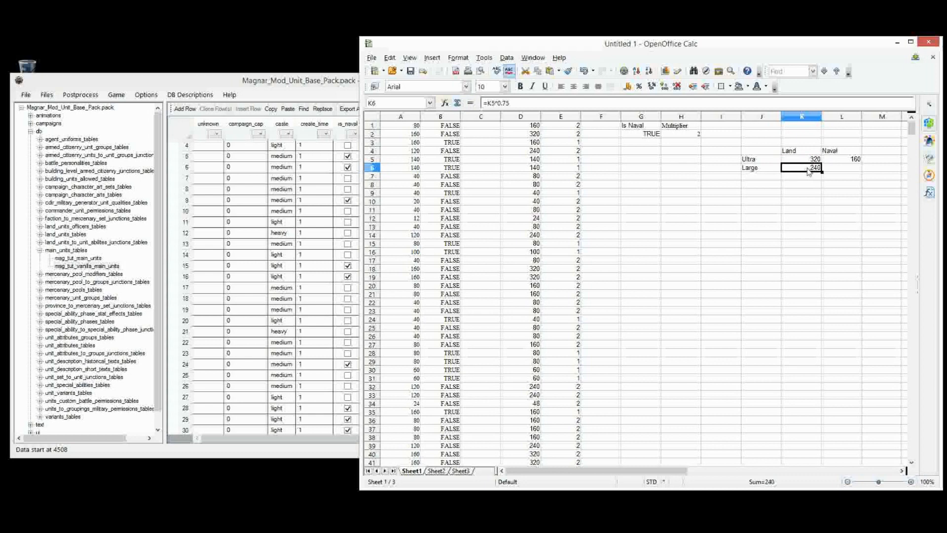
mouse_move(824, 173)
left_mouse_down()
mouse_move(840, 174)
mouse_move(824, 168)
left_mouse_up()
left_click(818, 167)
left_click_drag(822, 172, 854, 169)
left_click(853, 177)
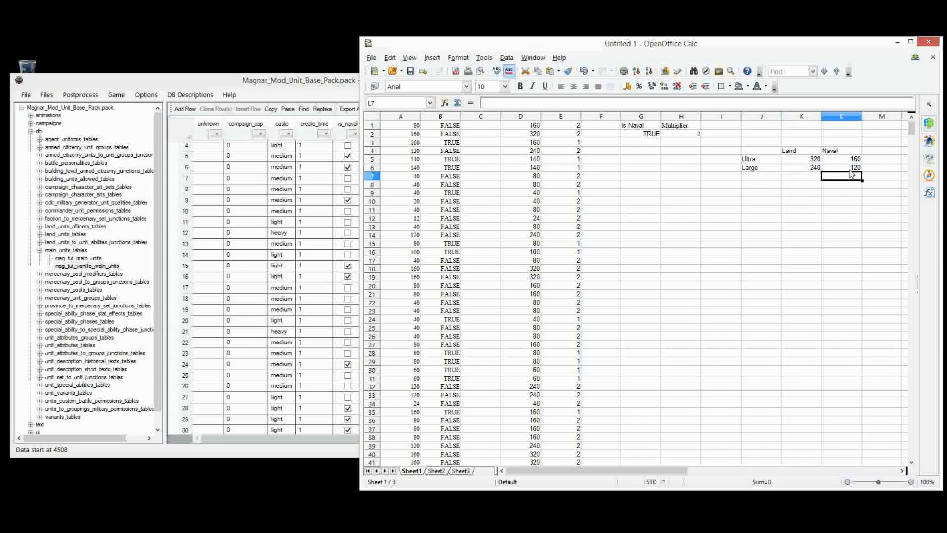
left_click(856, 168)
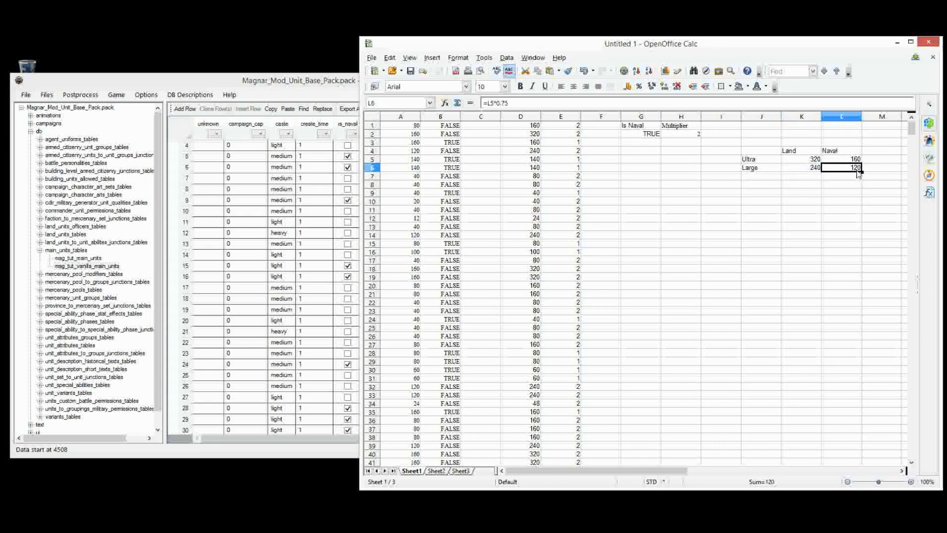
left_click_drag(858, 172, 853, 160)
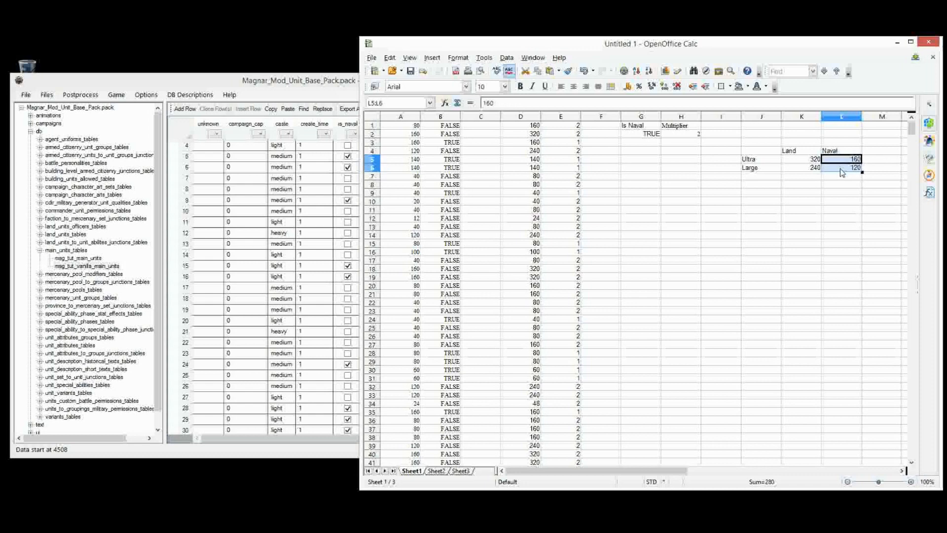
left_click(841, 172)
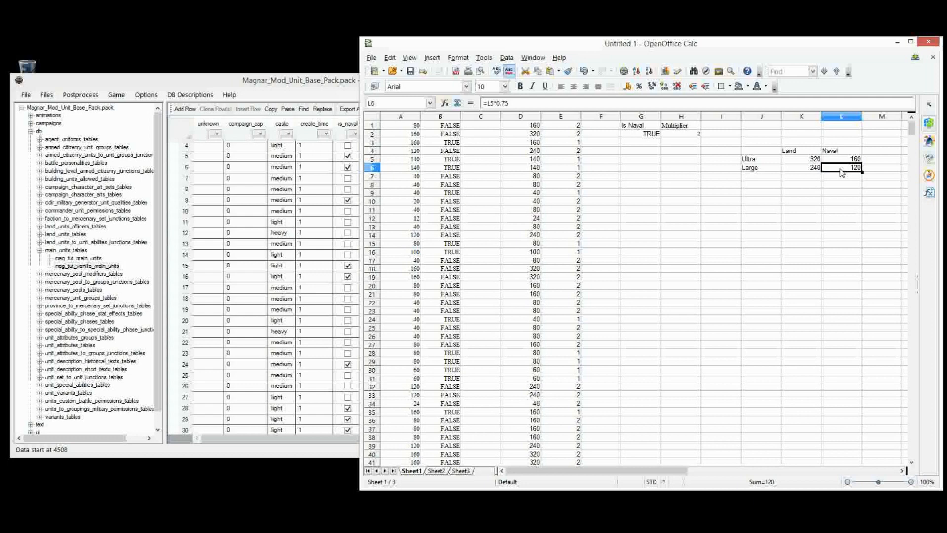
left_click(834, 185)
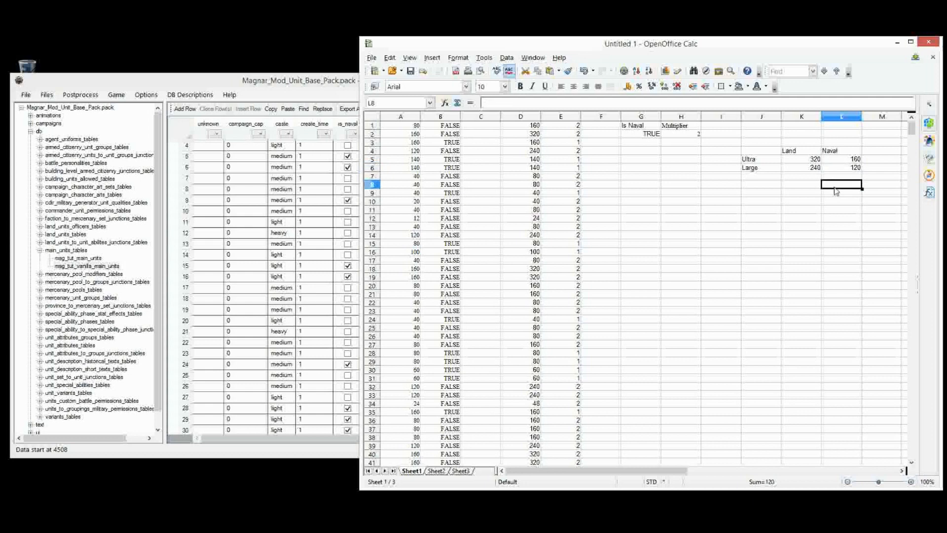
left_click(850, 168)
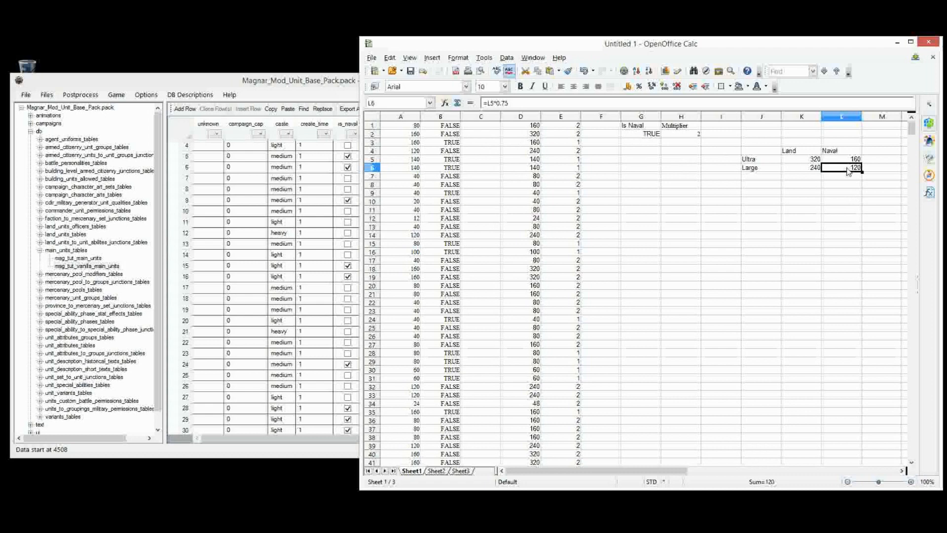
left_click(844, 176)
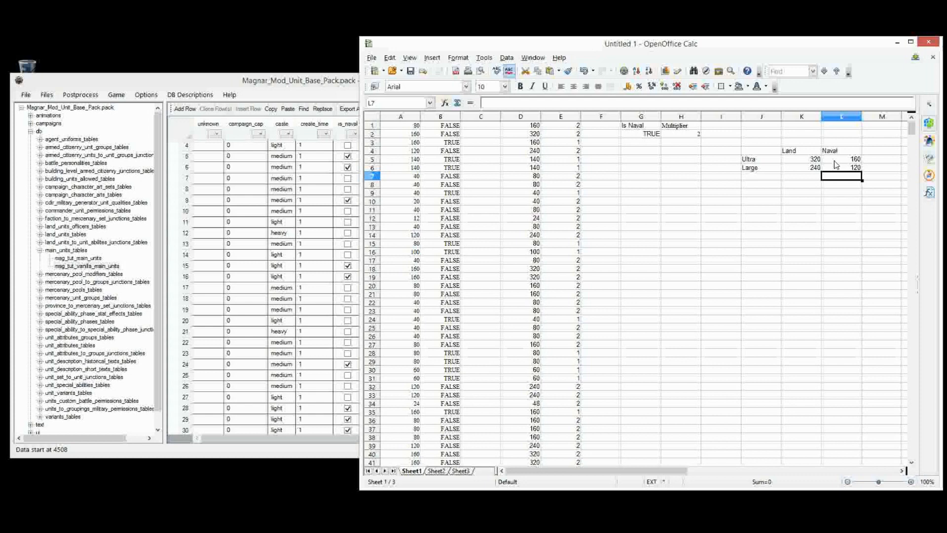
left_click(606, 128, "shift")
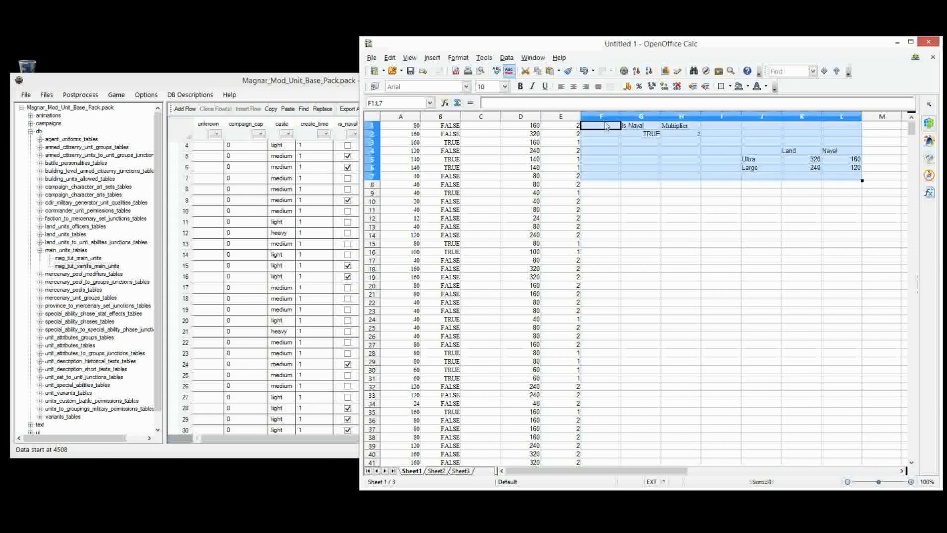
right_click(606, 131)
key("Escape")
right_click(646, 151)
key("Escape")
left_click(597, 126)
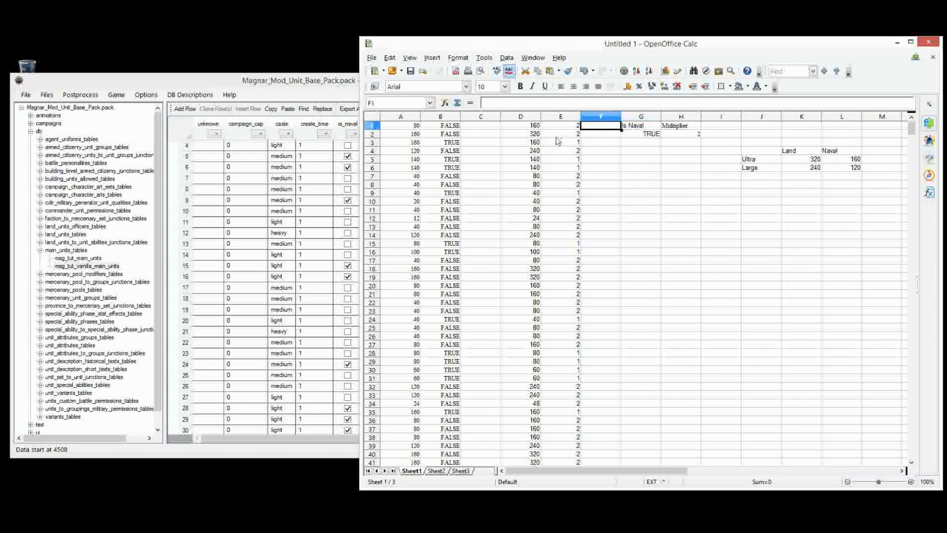
Change the D1 formula to =IF(B1=$G$2;A1/0.75;A1*$H$2) so that naval units are divided by 0.75
left_click(534, 126)
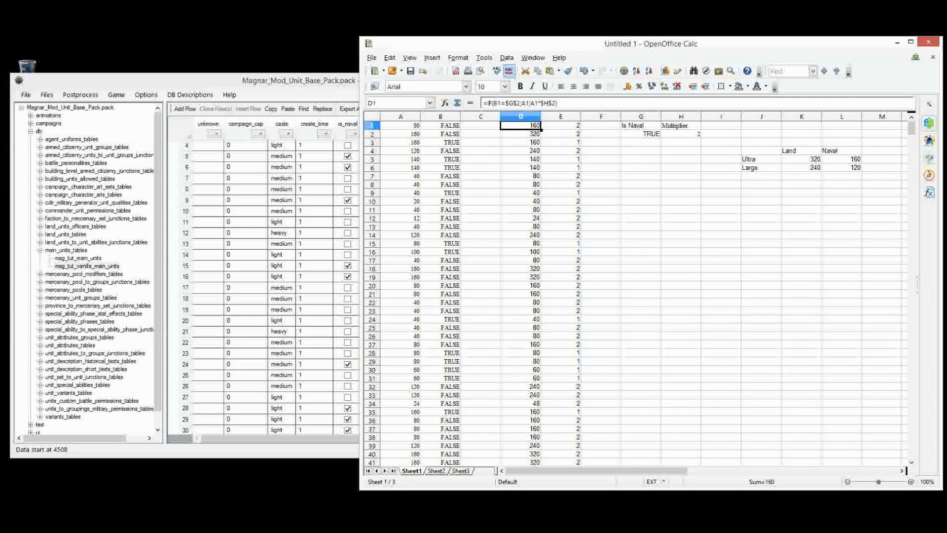
left_click(530, 103)
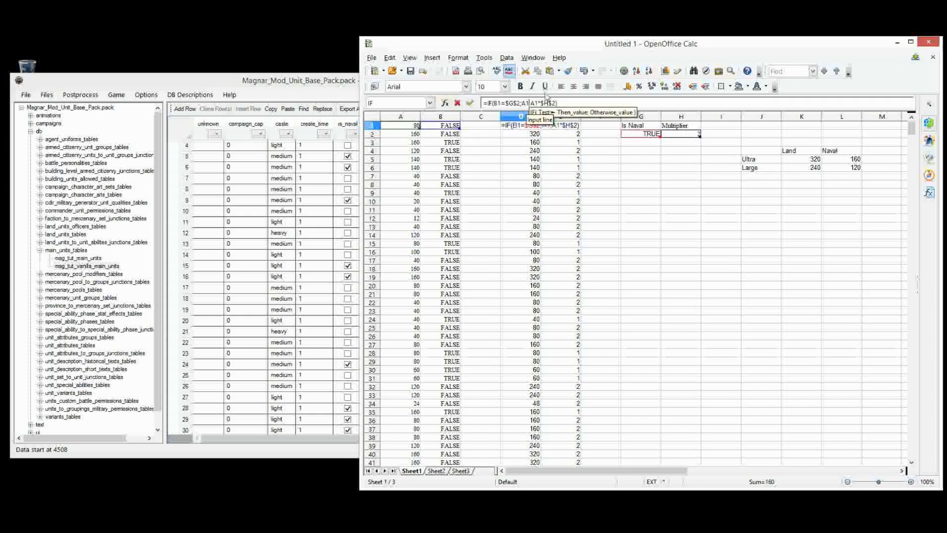
type("/")
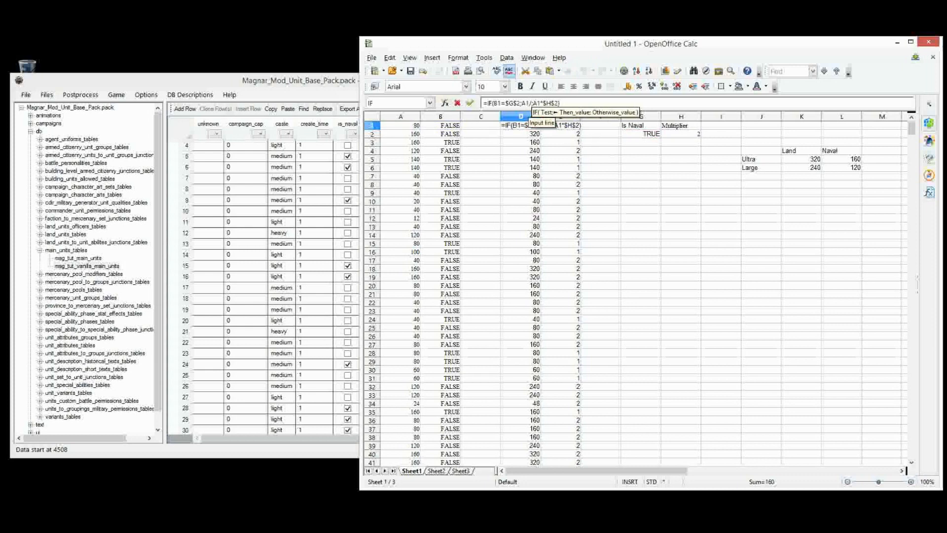
type(".75")
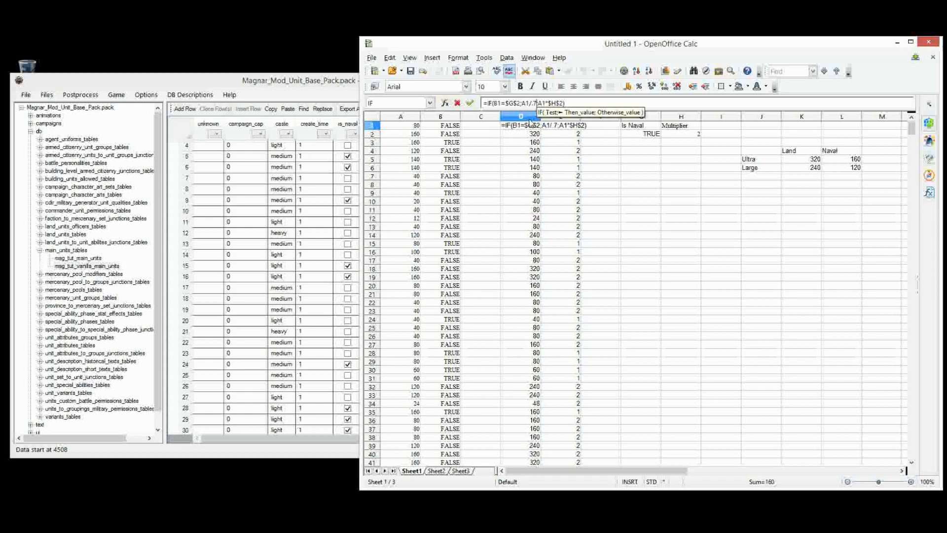
key("Return")
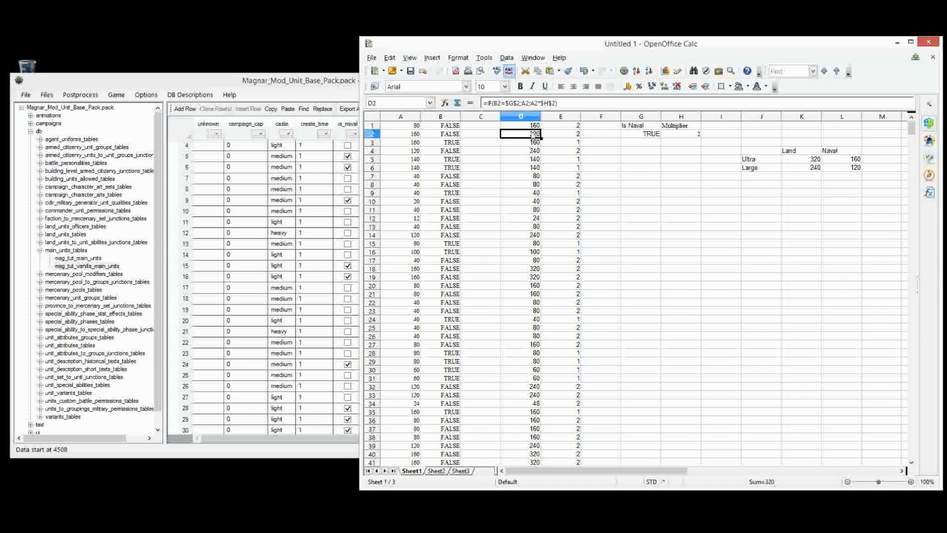
Fill the revised formula from D1 down through D7 and inspect the naval unit's result in D3
key("Up")
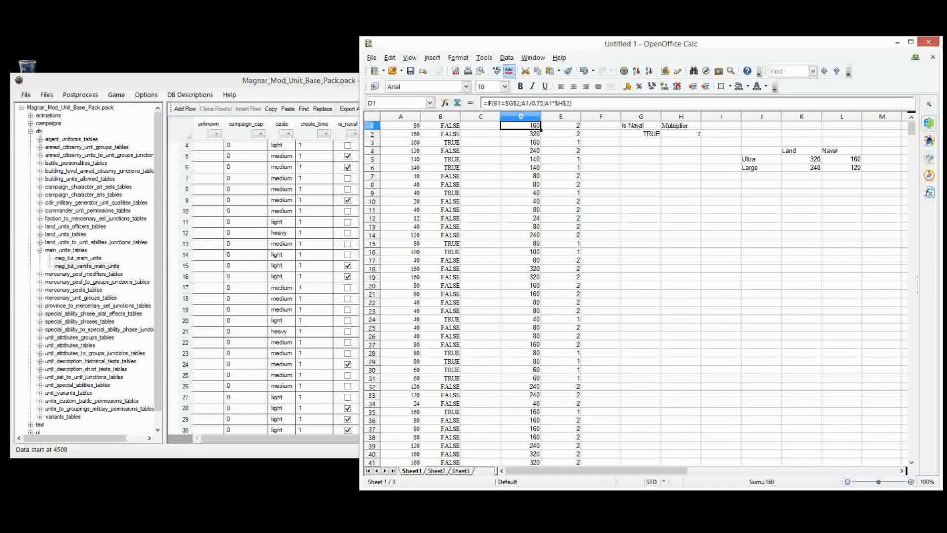
left_click_drag(541, 129, 541, 180)
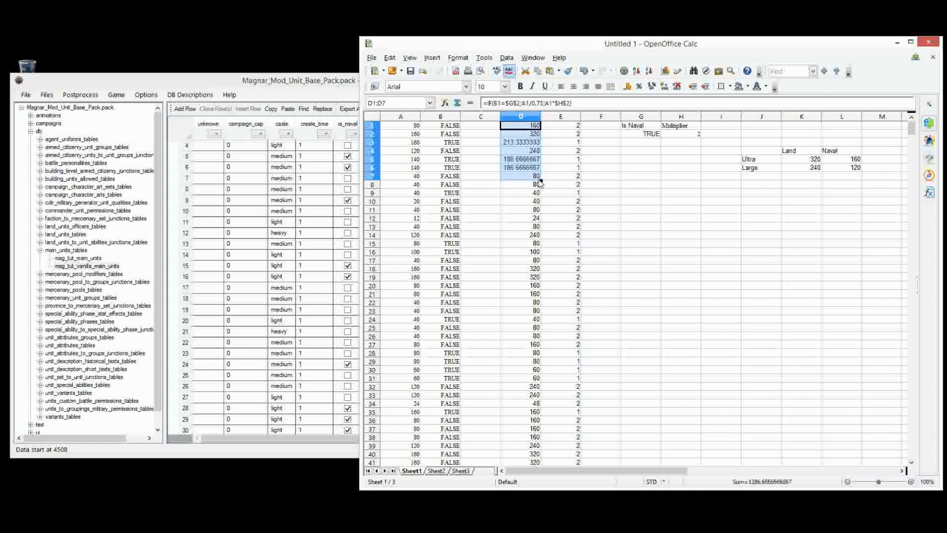
left_click(518, 143)
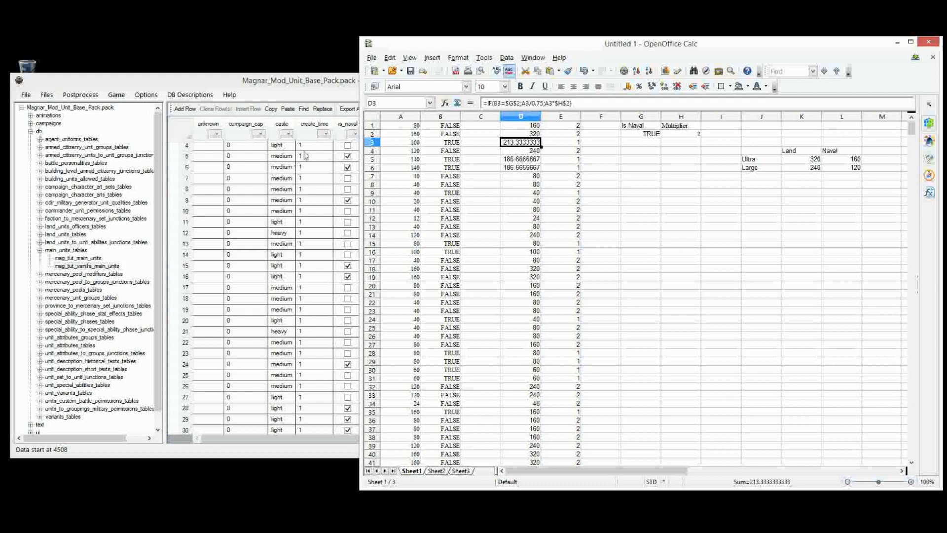
Switch to Pack File Manager to review the num_men values of the first units, and return to the Calc results in column D
left_click(312, 206)
left_click_drag(451, 145, 459, 266)
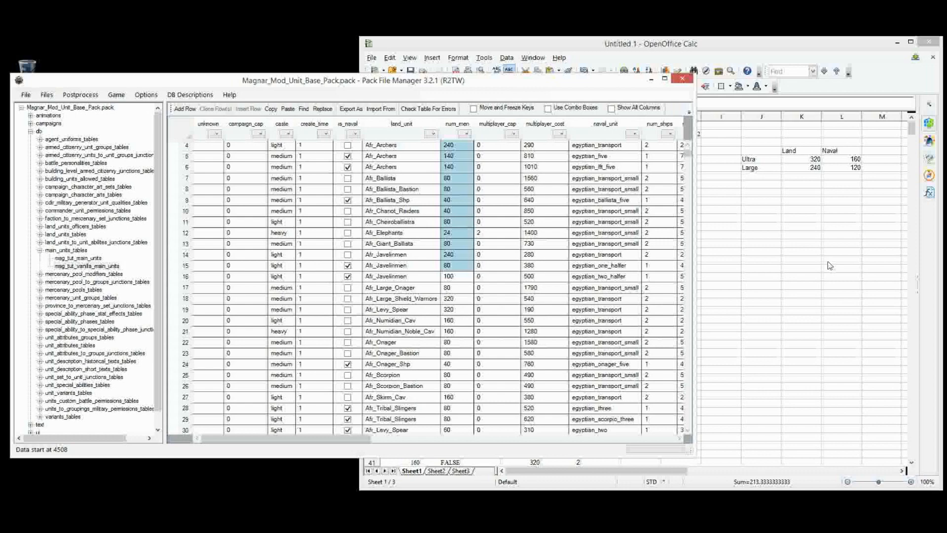
left_click(831, 265)
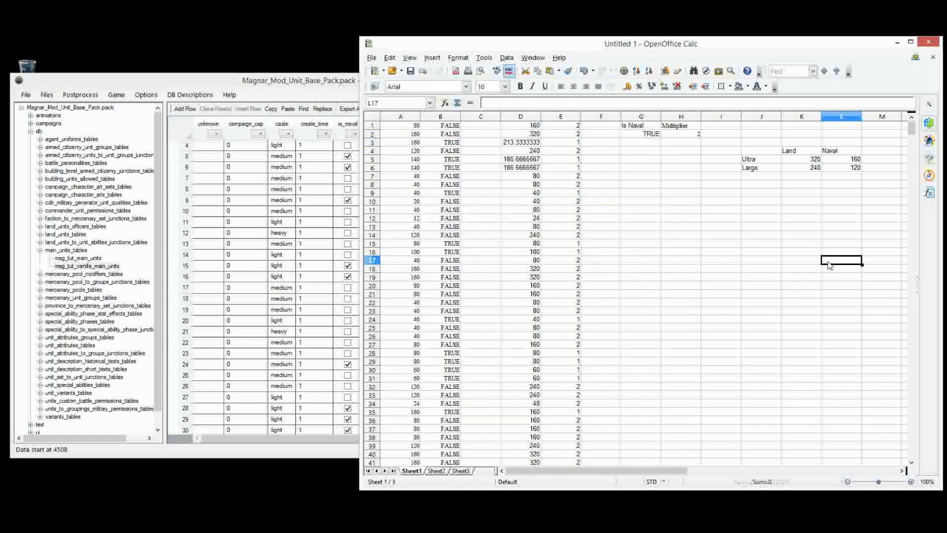
left_click(534, 143)
Change the D1 formula to =IF(B1=$G$2;TRUNC(A1/0.75;0);A1*$H$2) so that naval results are whole numbers
left_click(531, 126)
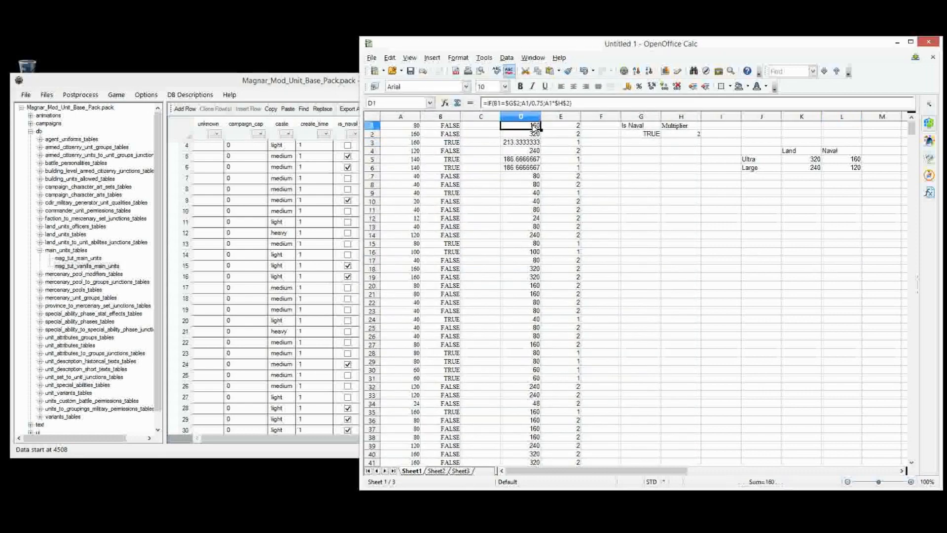
left_click(522, 103)
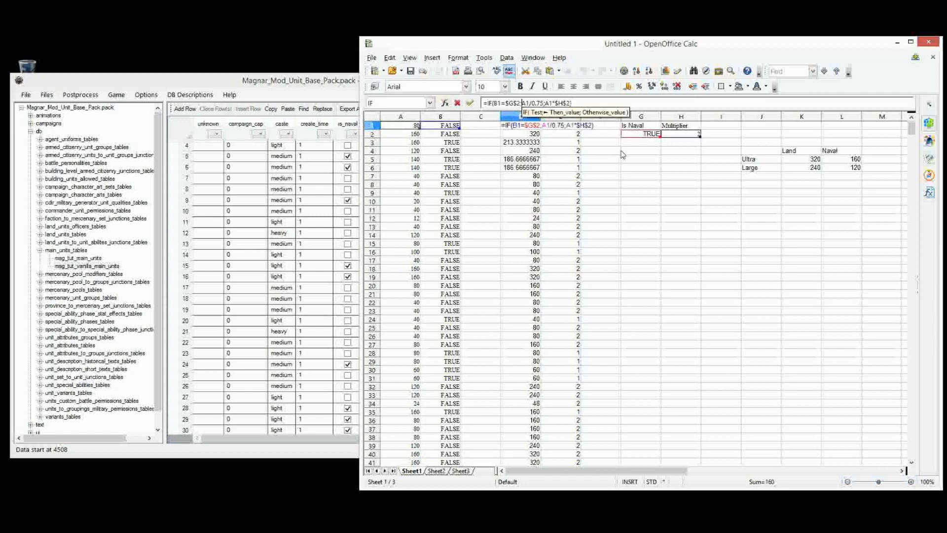
type("tr")
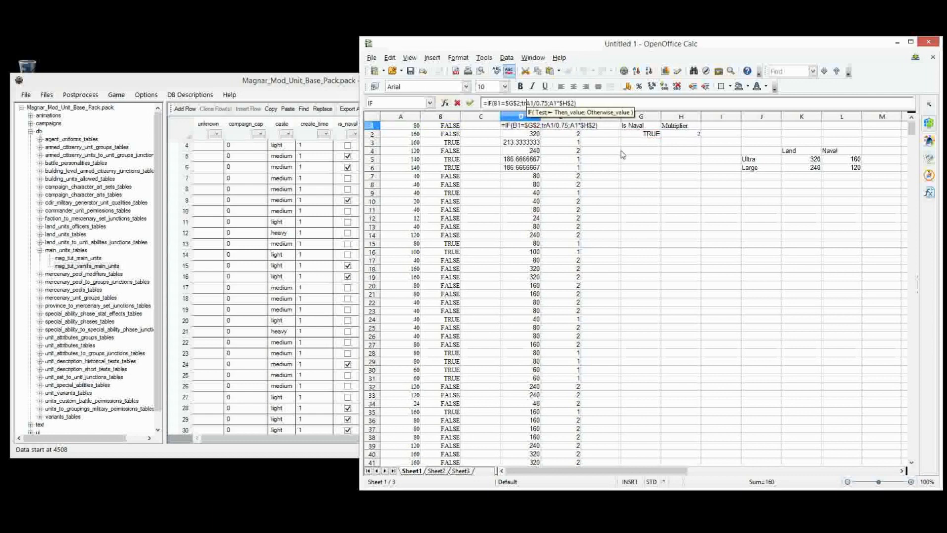
type("unc")
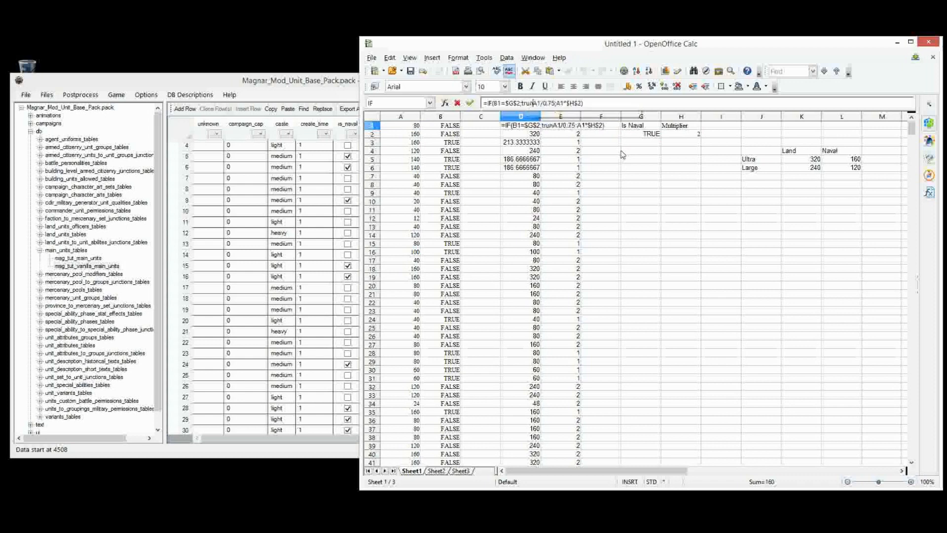
type("(")
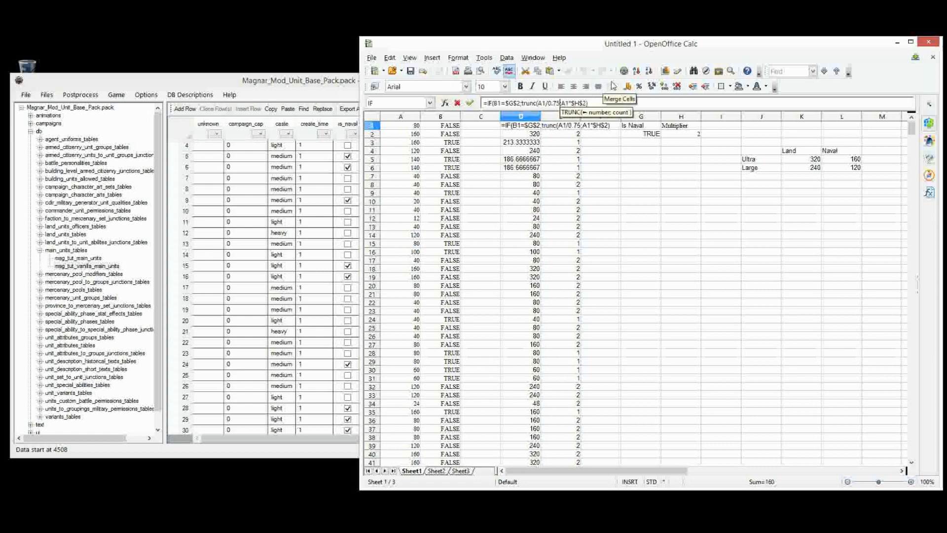
key("Right")
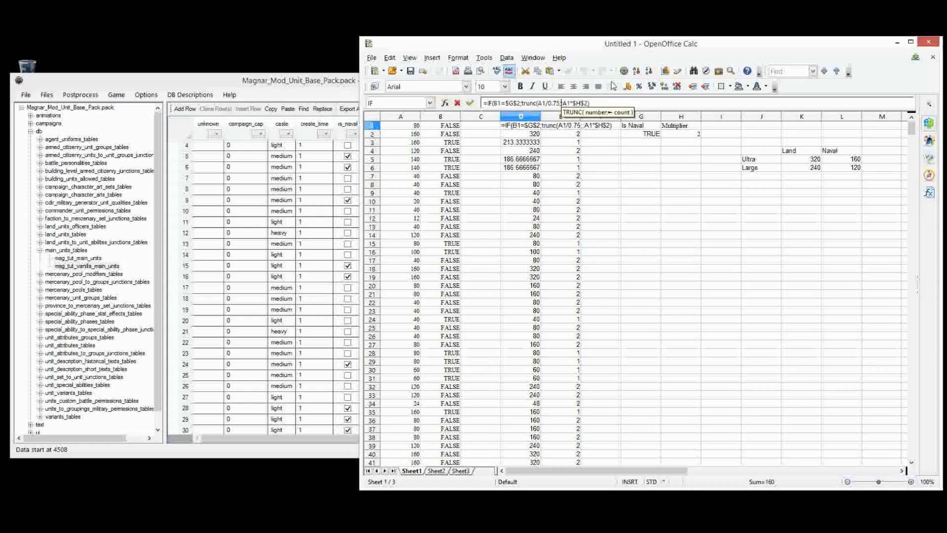
type("0);")
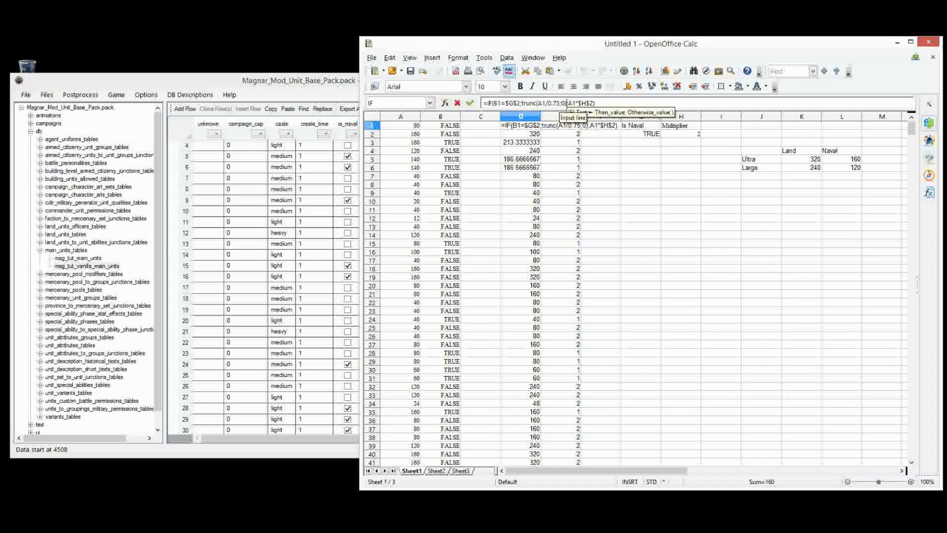
key("Return")
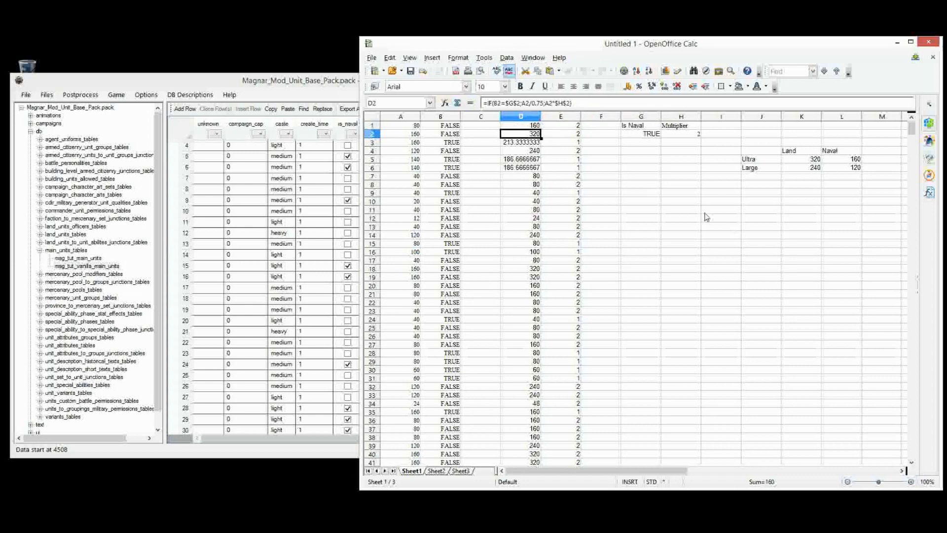
Fill the truncating formula from D1 down column D through the last unit row, D991
key("Up")
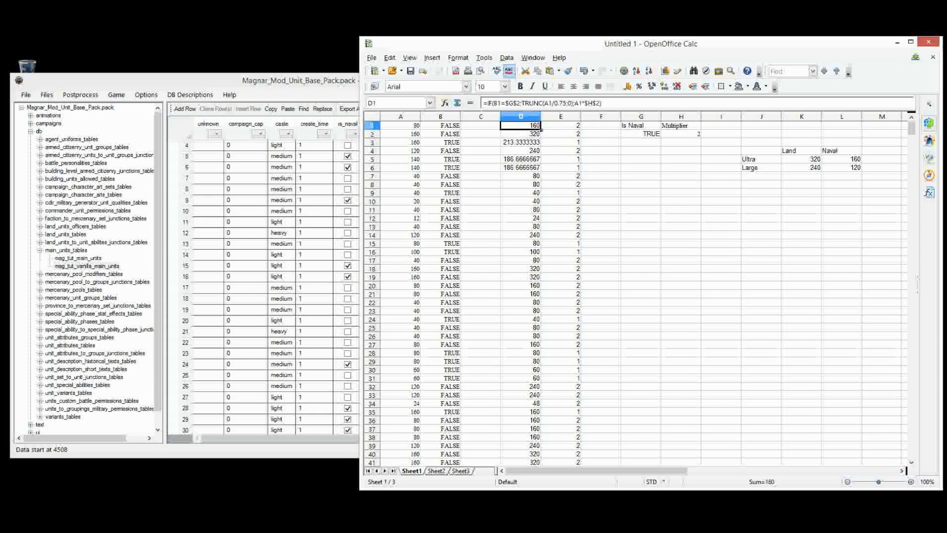
left_click_drag(541, 130, 546, 292)
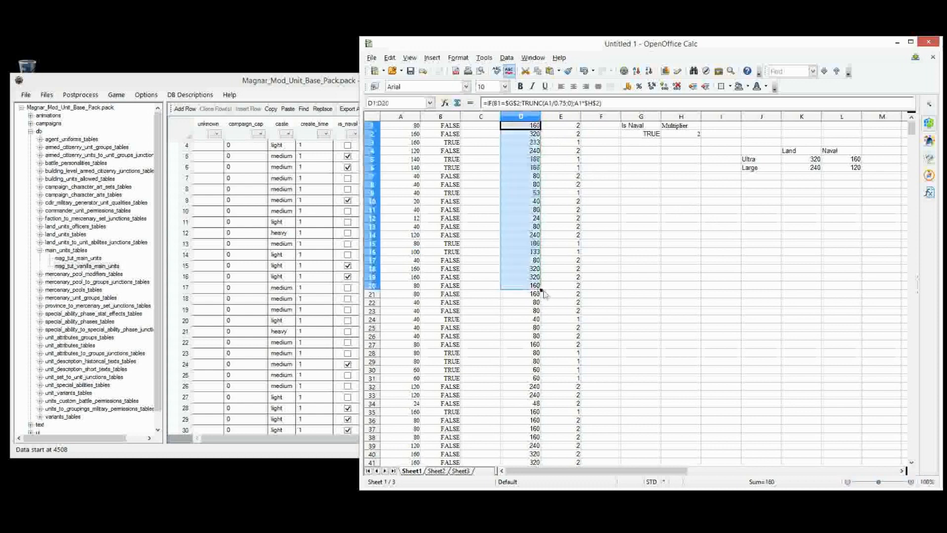
left_click(557, 155)
left_click(532, 159)
left_click(539, 124)
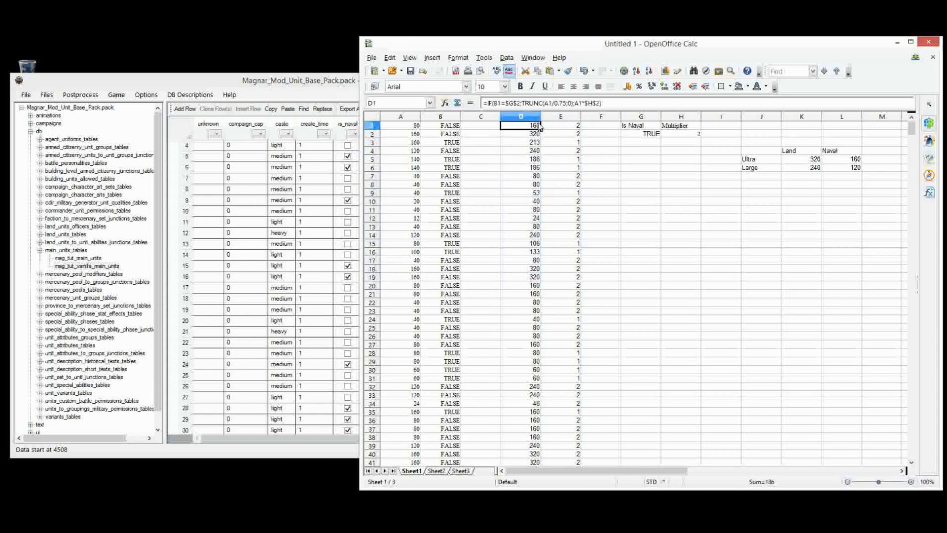
left_click_drag(542, 129, 540, 244)
left_click(620, 212)
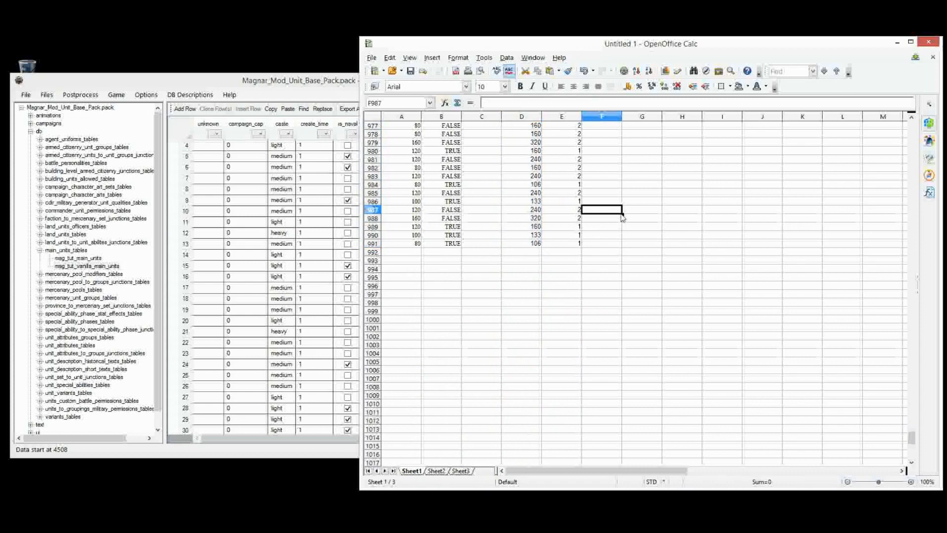
Copy the D1:D991 results and paste them into the num_men column of Pack File Manager's main units table, starting at row 1
left_click(529, 244)
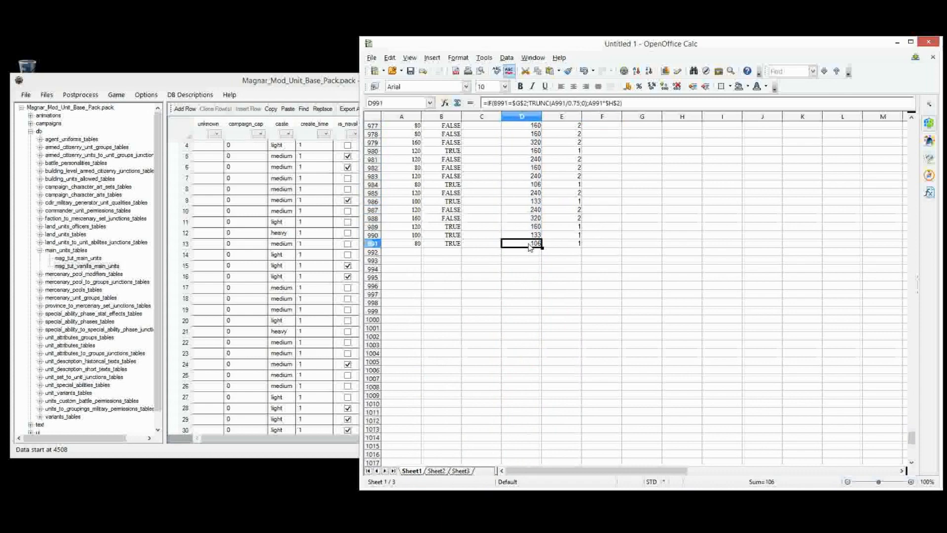
key("ctrl+shift+Up")
left_click(254, 202)
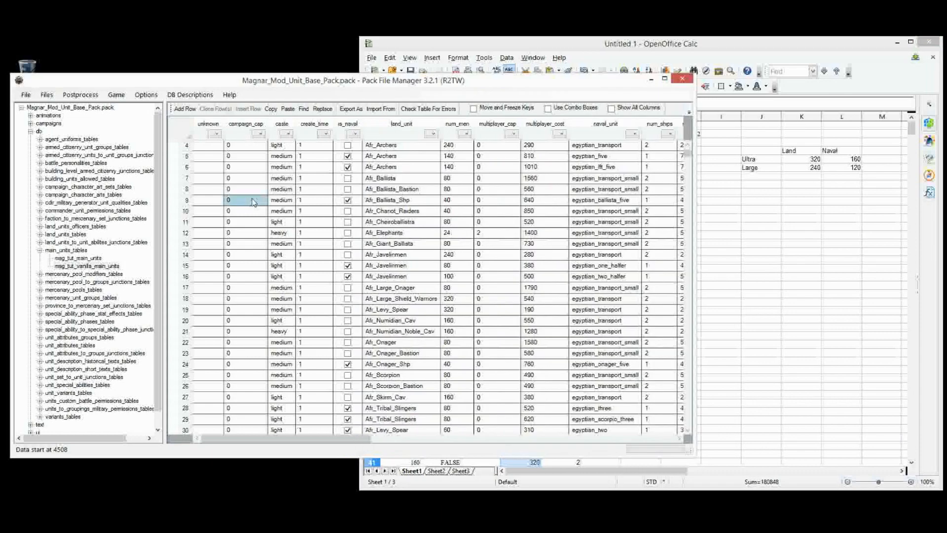
left_click(437, 168)
left_click(457, 146)
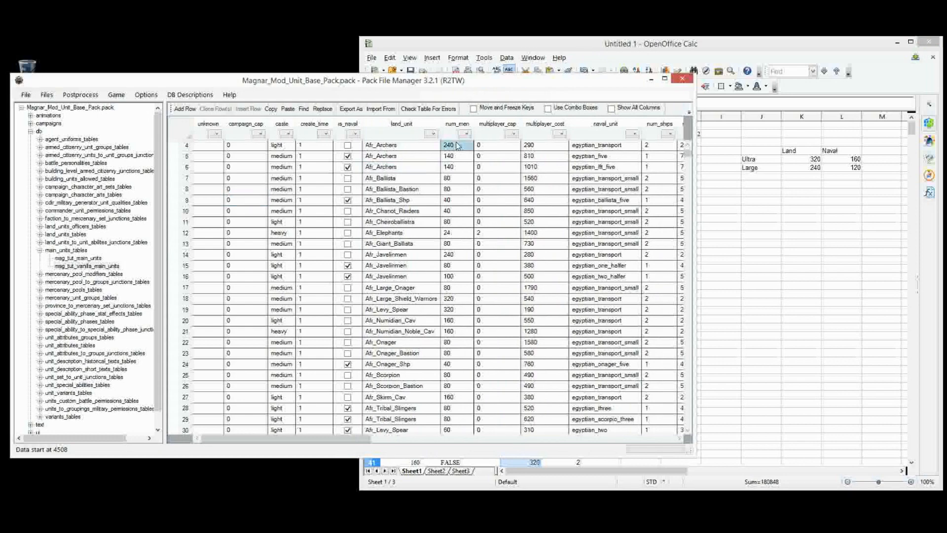
scroll(463, 173, "up", 1)
left_click(459, 148)
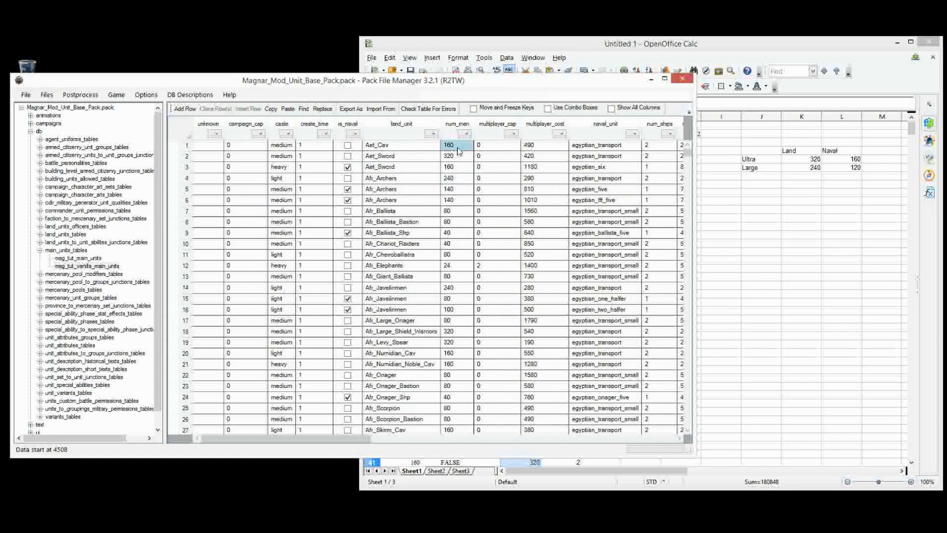
key("ctrl+v")
scroll(459, 150, "down", 1)
left_click(504, 212)
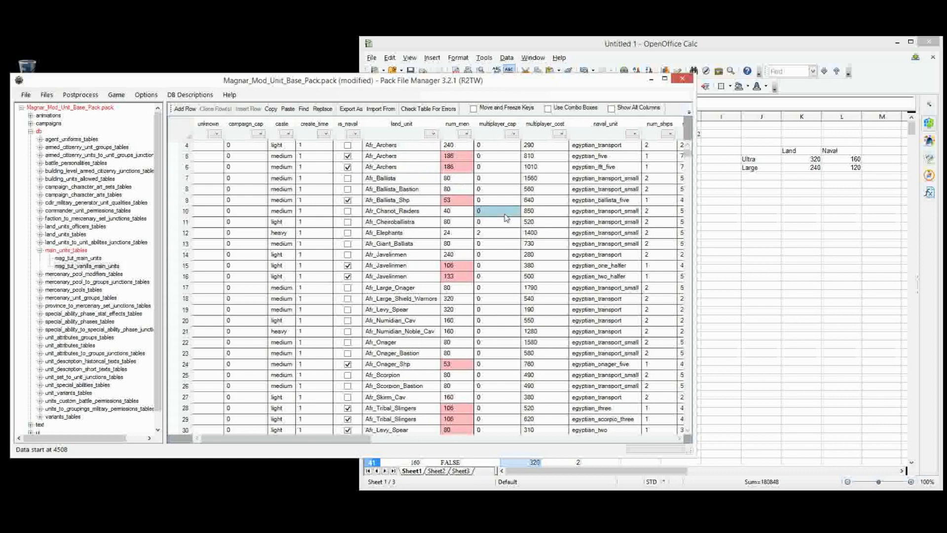
scroll(688, 151, "up", 1)
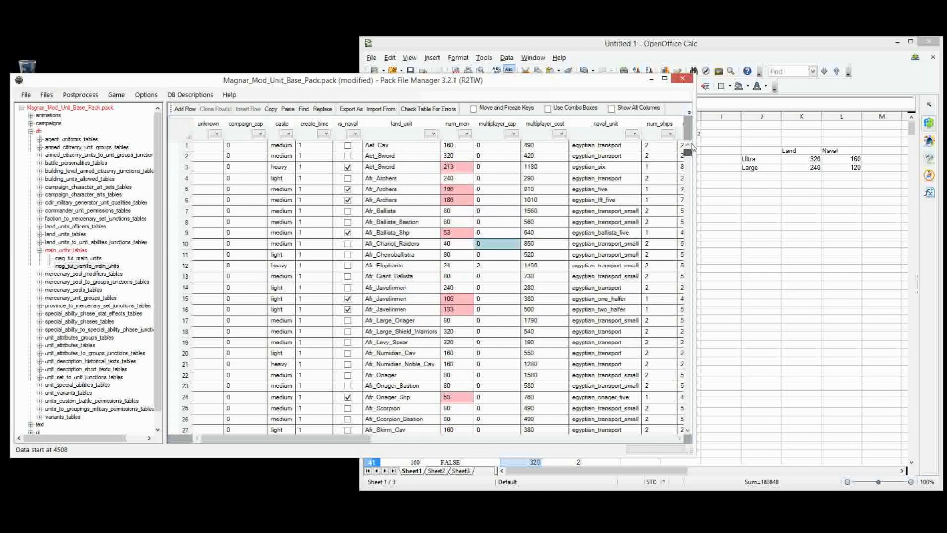
Compare max_men_per_ship and num_ships with num_men for the first naval and land units in the table
left_click(565, 189)
left_click_drag(313, 439, 352, 443)
left_click(519, 212)
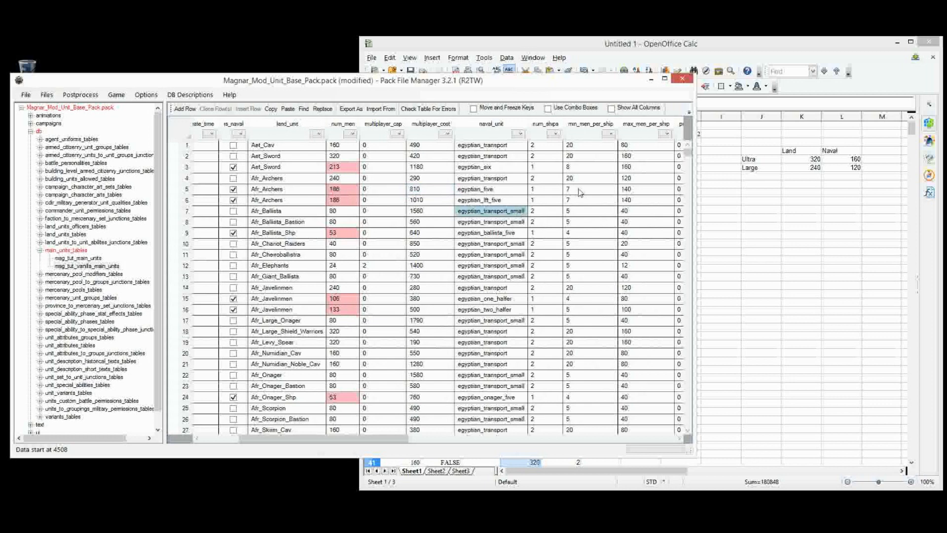
left_click_drag(625, 146, 657, 349)
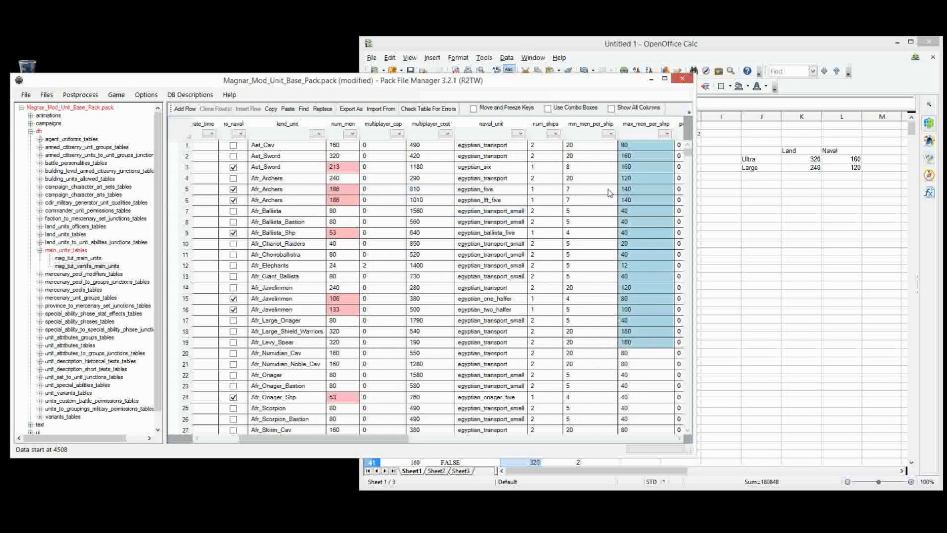
left_click(630, 171)
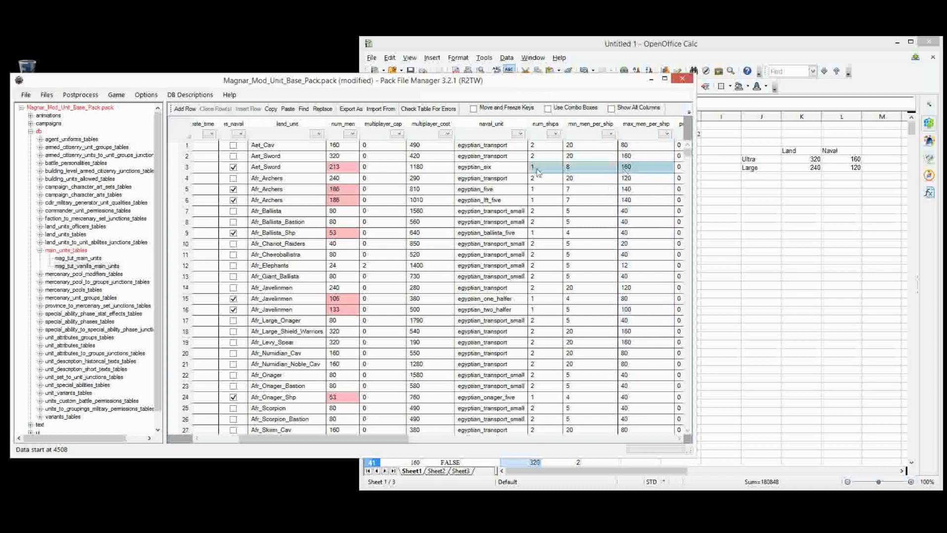
left_click(335, 170)
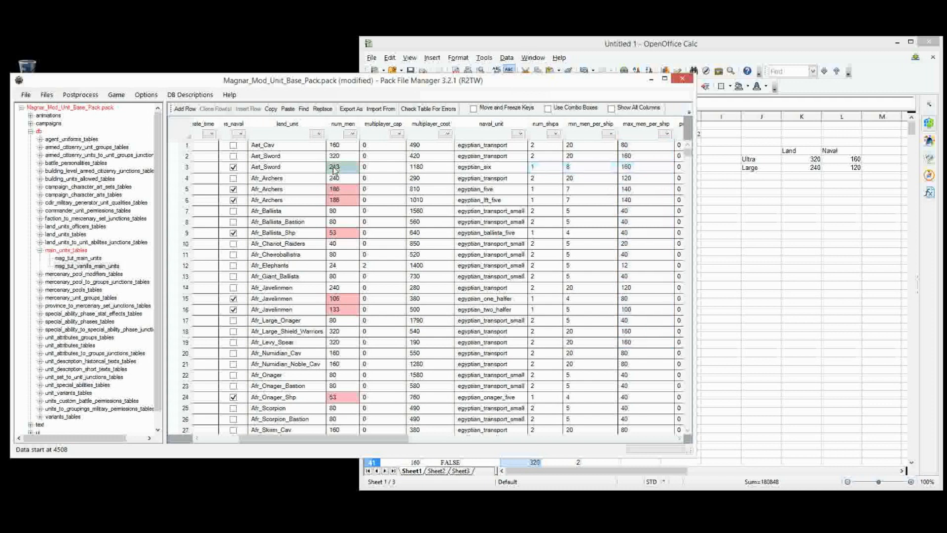
left_click(651, 170)
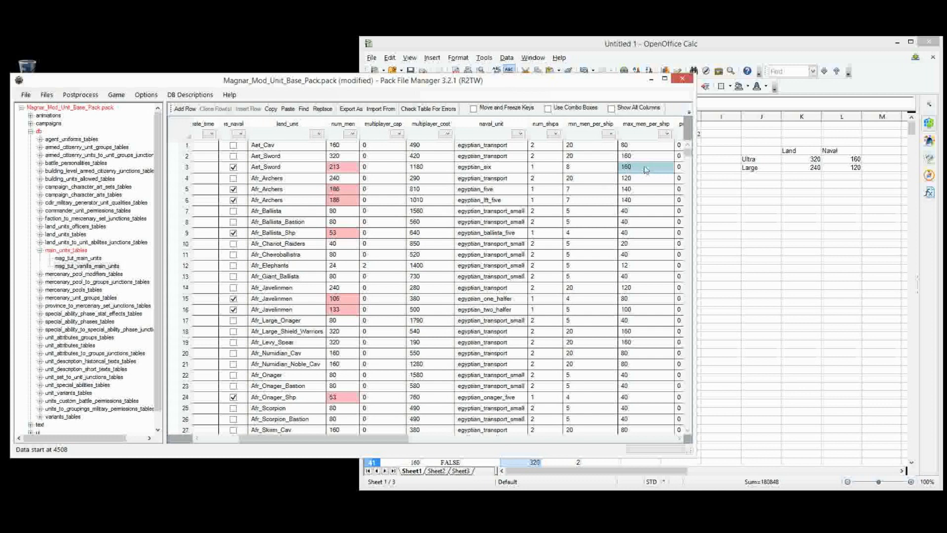
left_click_drag(639, 147, 640, 156)
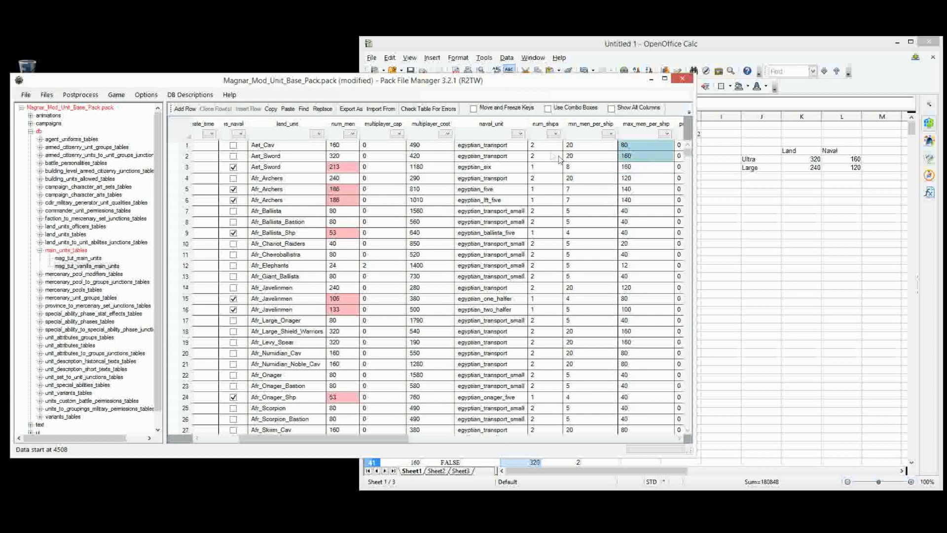
left_click_drag(547, 149, 551, 157)
left_click(347, 158)
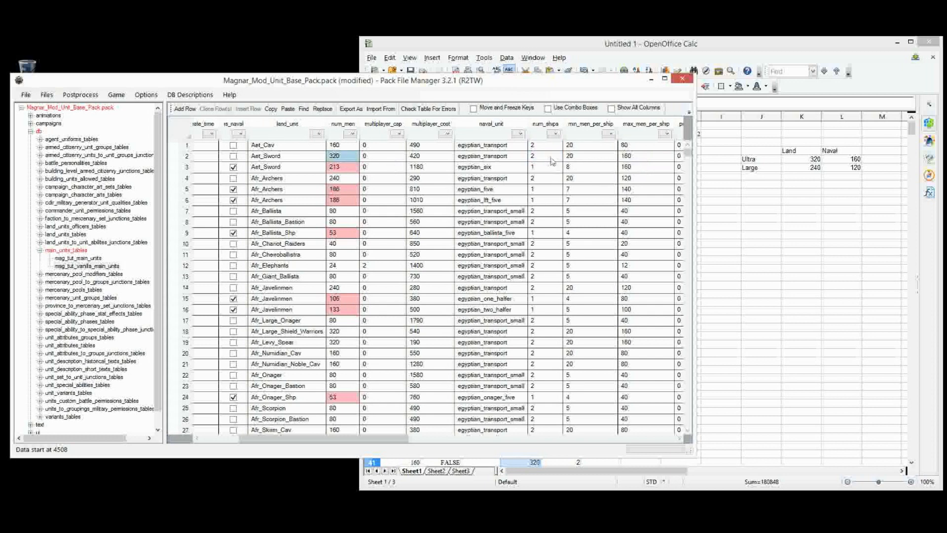
Save the pack file and open the mag_tut_land_units table under land_units_tables
key("ctrl+s")
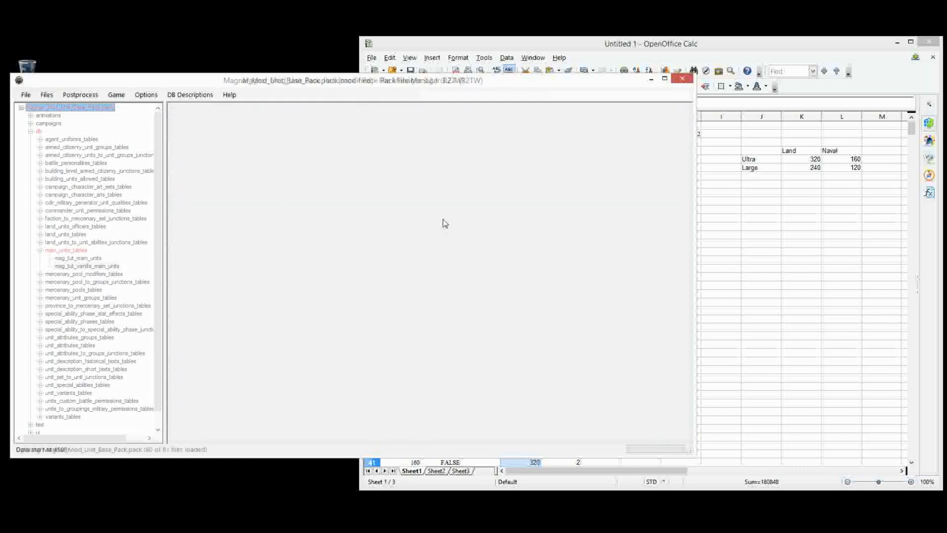
left_click(41, 234)
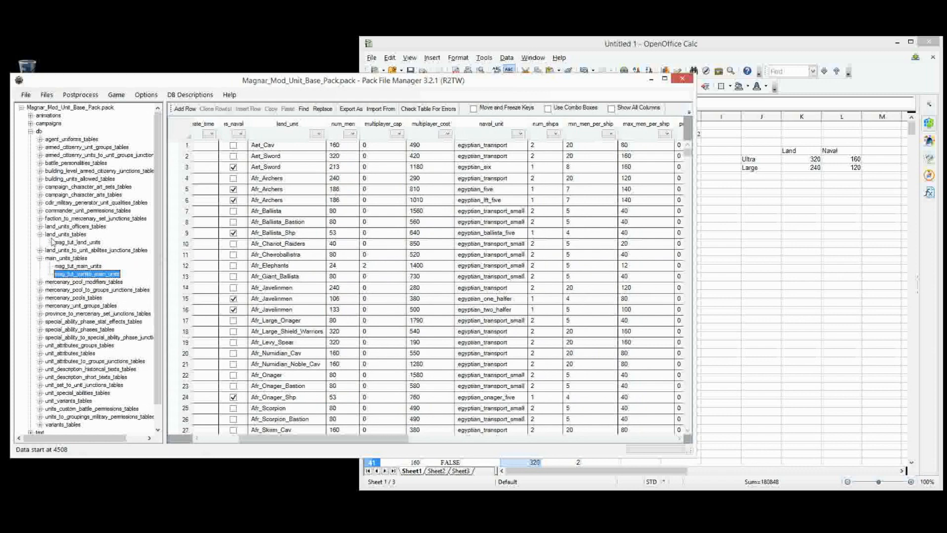
left_click(64, 242)
Switch to OpenOffice Calc and rename Sheet1 as Main Units
left_click(716, 223)
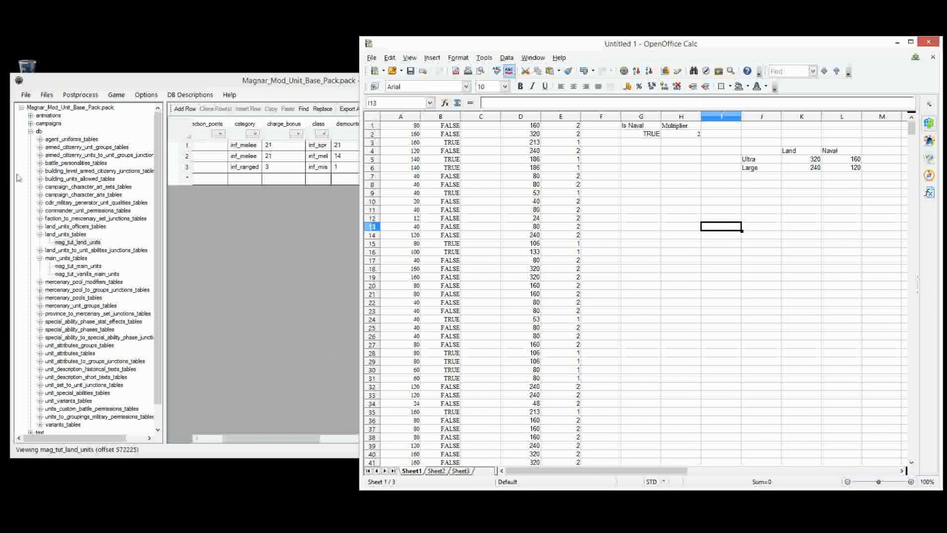
right_click(410, 476)
key("Escape")
right_click(405, 472)
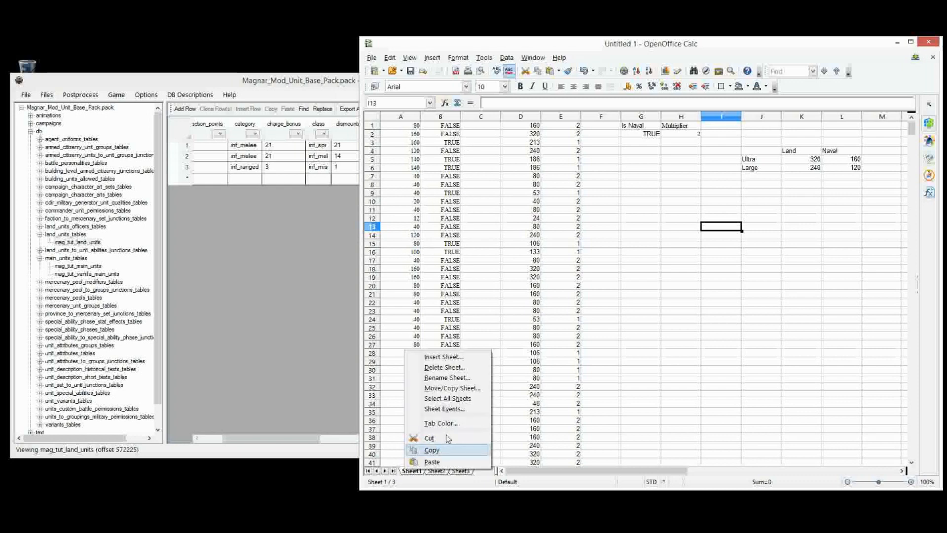
left_click(459, 378)
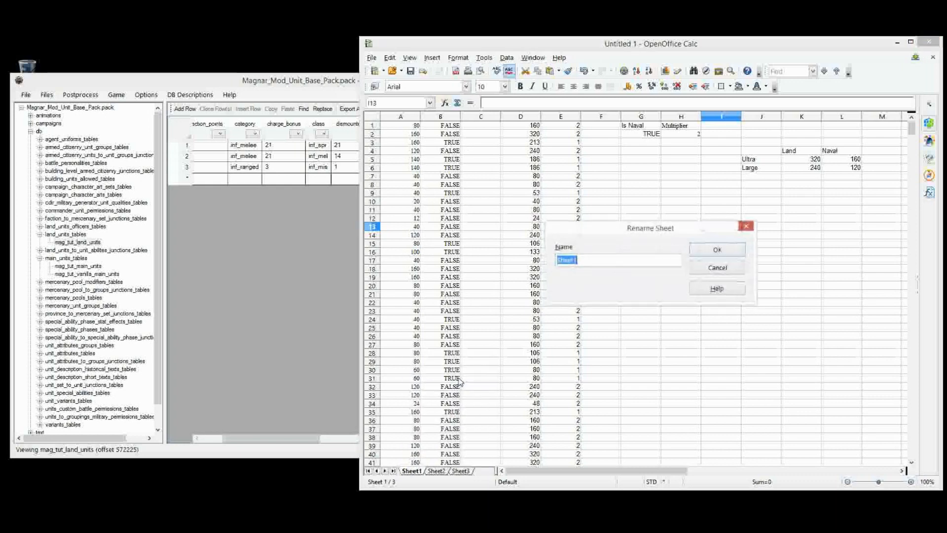
type("Main Units")
left_click(718, 250)
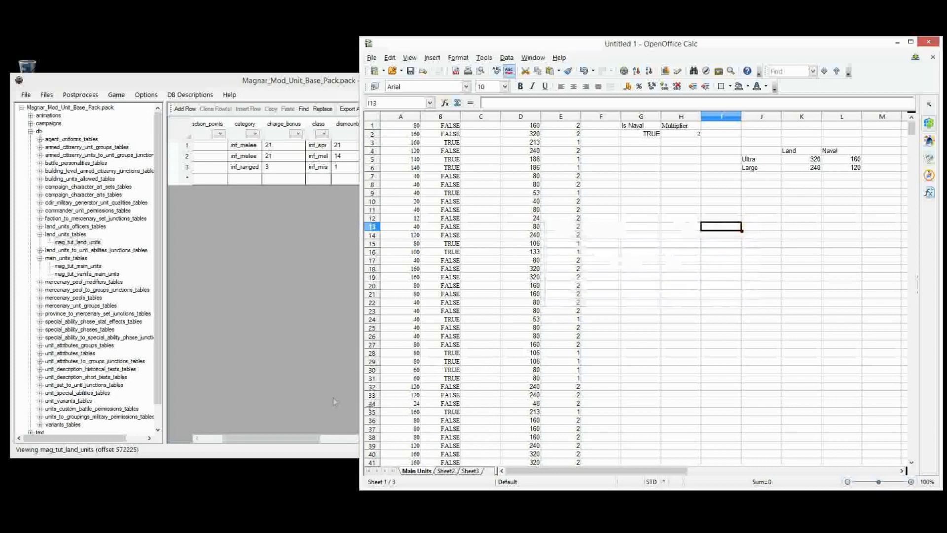
Rename Sheet2 as Land Units
right_click(443, 474)
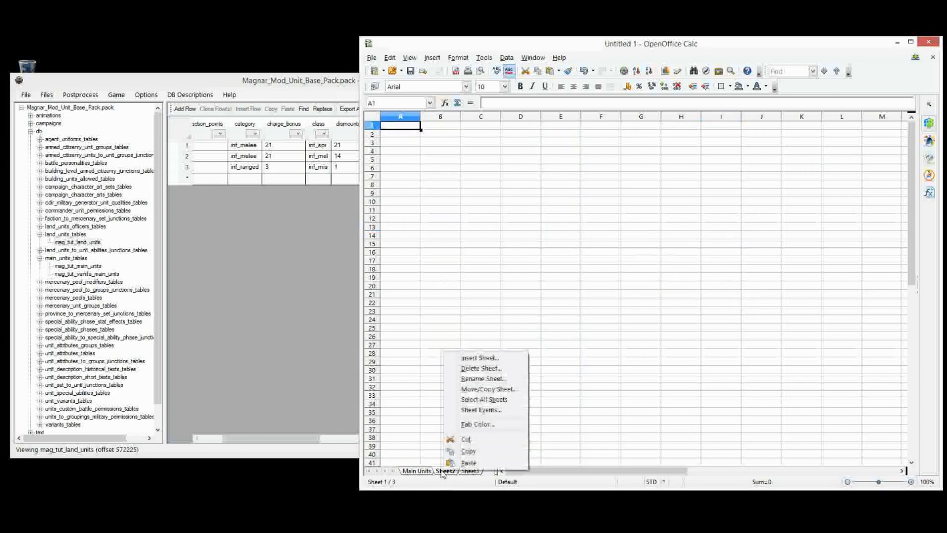
left_click(474, 378)
type("Land Units")
key("Return")
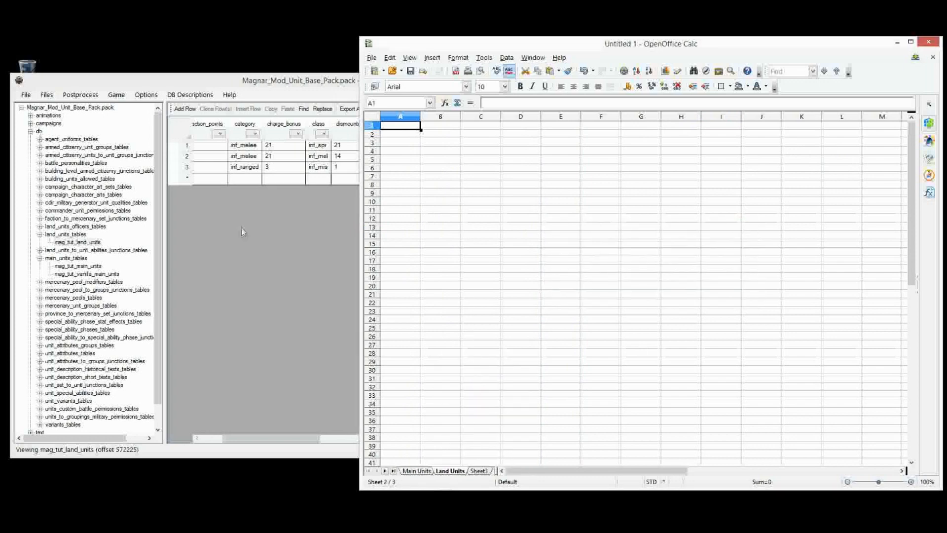
Switch to Pack File Manager and examine the num_animals and num_mounts columns of the mag_tut_land_units table
left_click(242, 232)
left_click_drag(286, 437, 393, 438)
left_click(440, 172)
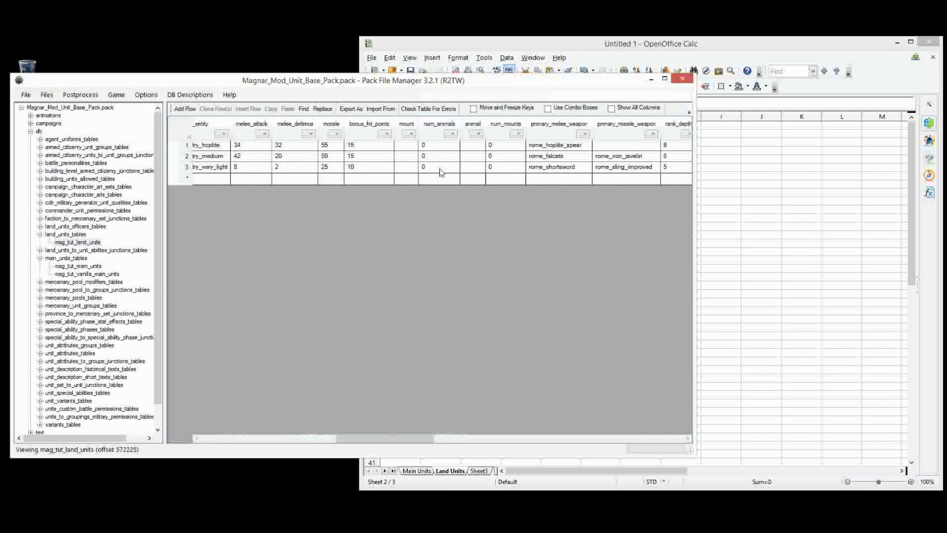
left_click(439, 126)
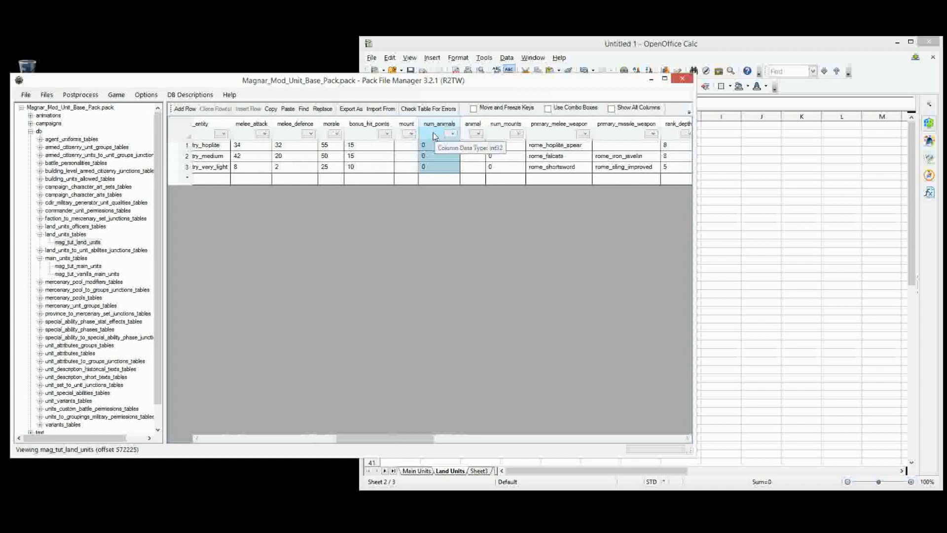
left_click_drag(504, 167, 505, 109)
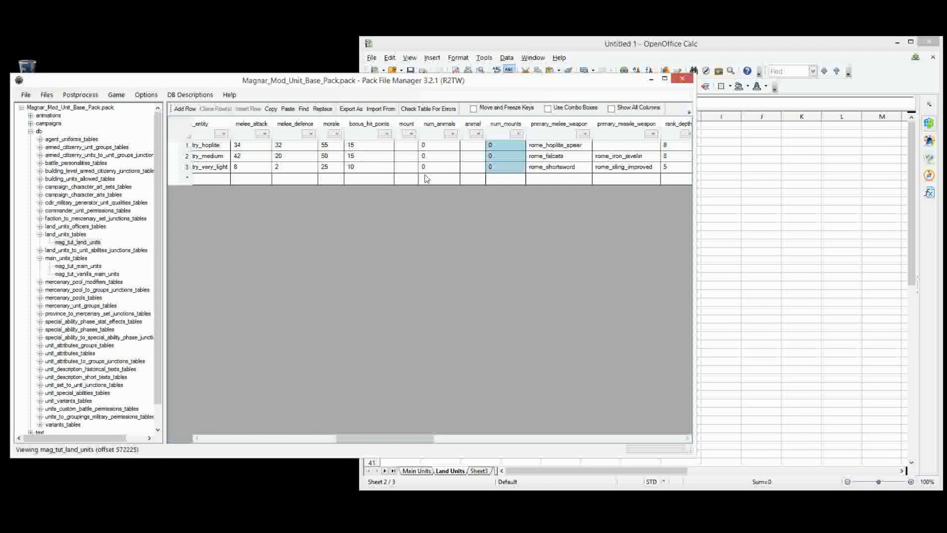
Open the data_rome2 pack as the source for adding a table to land_units_tables
right_click(70, 237)
mouse_move(99, 242)
left_click(182, 252)
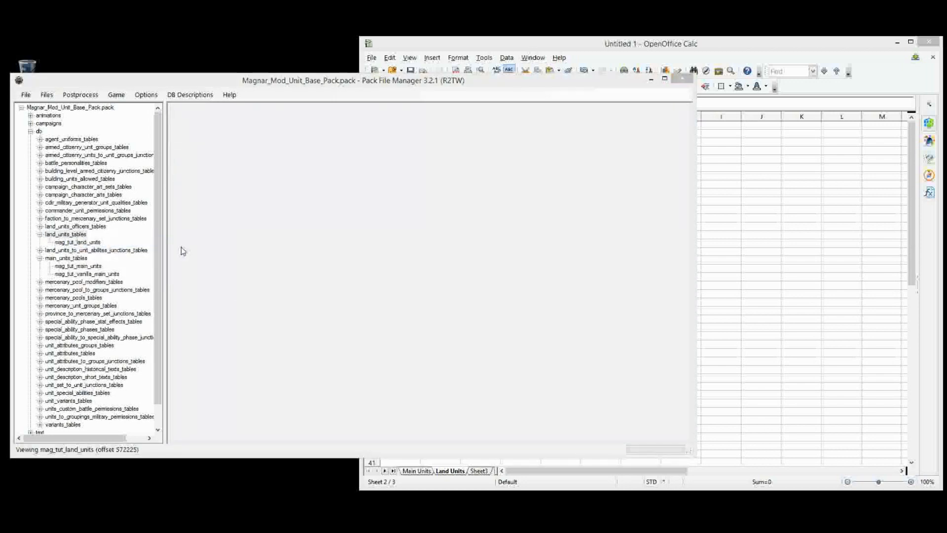
left_click(203, 355)
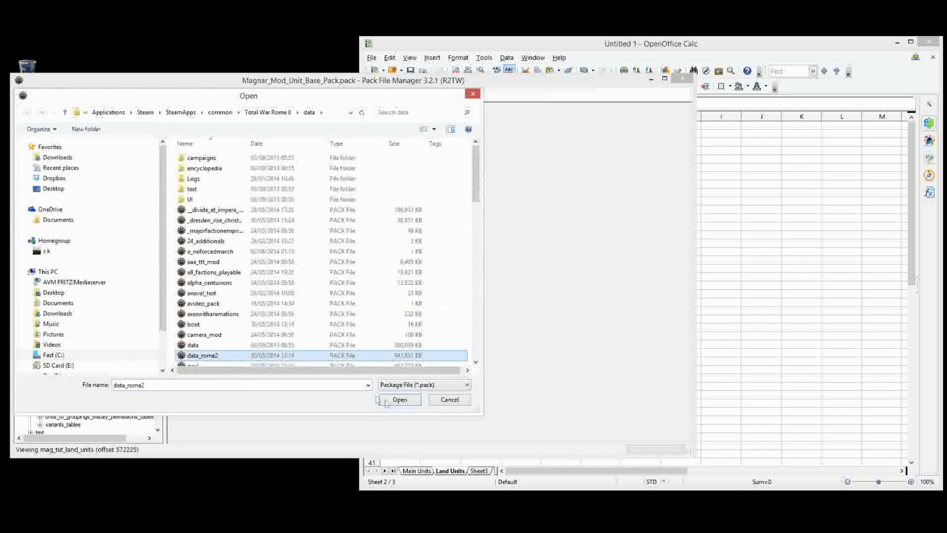
left_click(399, 400)
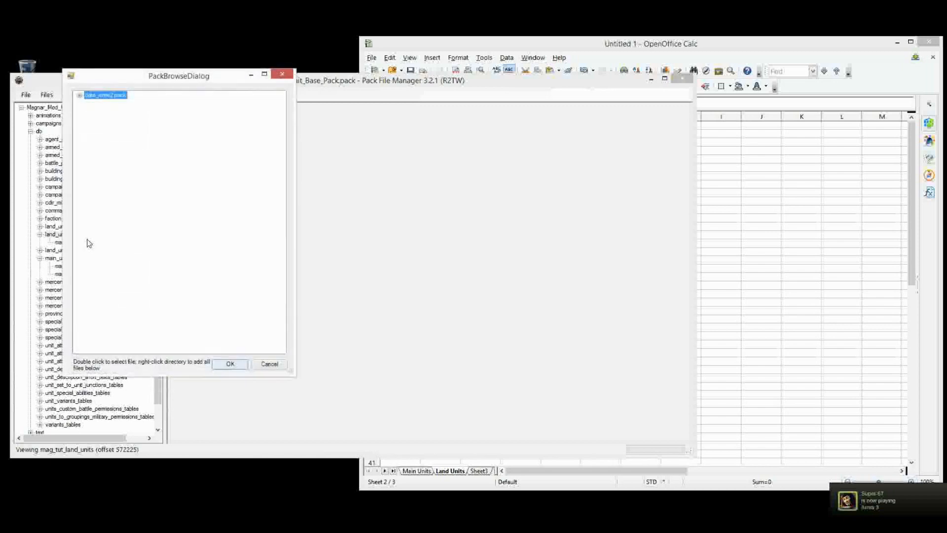
Add the land_units table from the source pack's land_units_tables folder to the mod pack
left_click(89, 159)
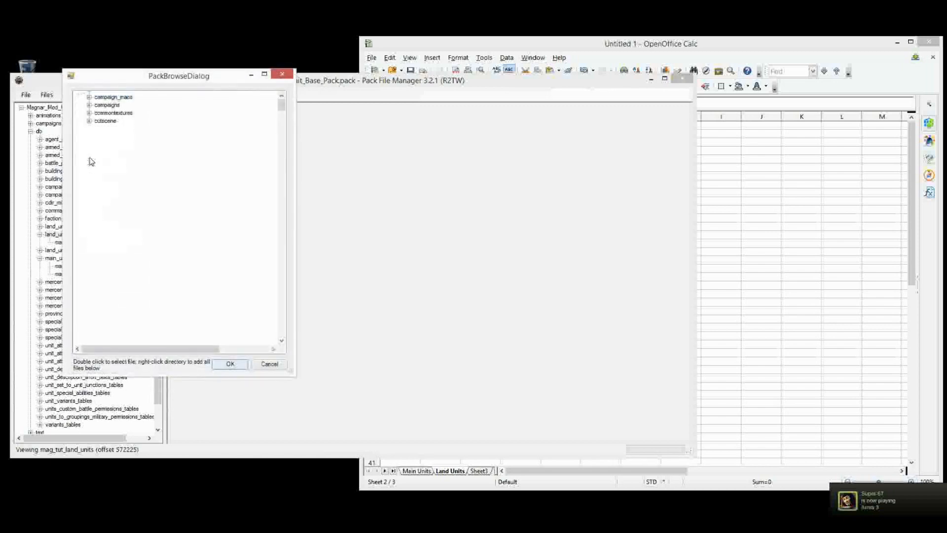
left_click_drag(282, 114, 284, 247)
scroll(203, 290, "down", 5)
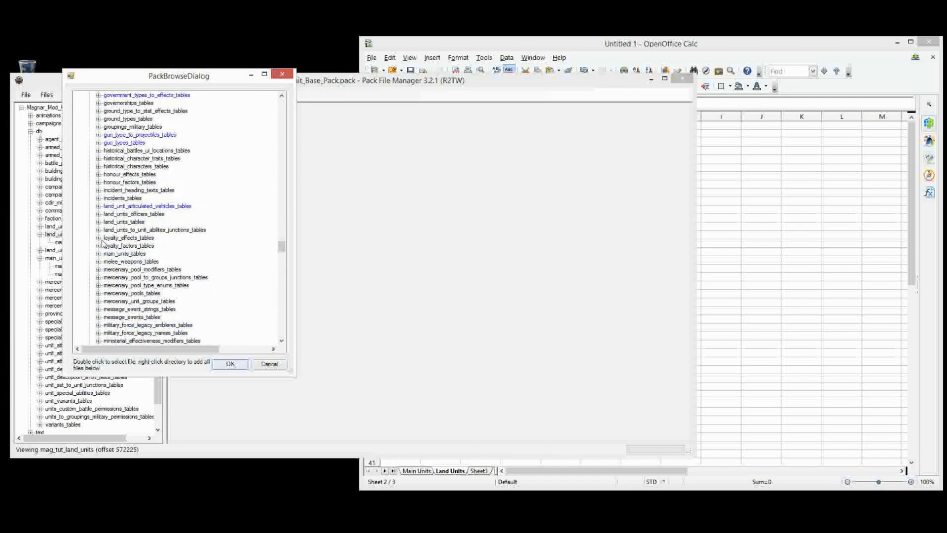
left_click(98, 222)
double_click(125, 229)
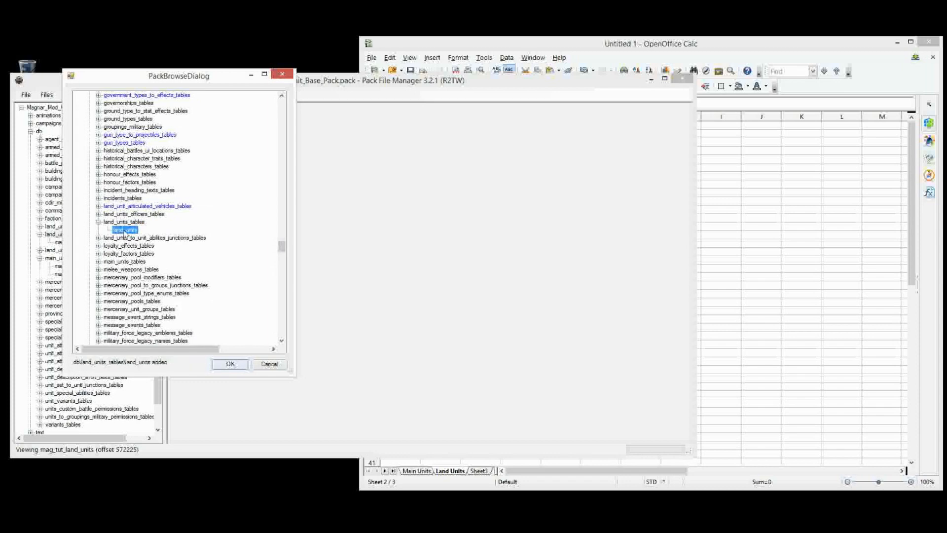
left_click(218, 366)
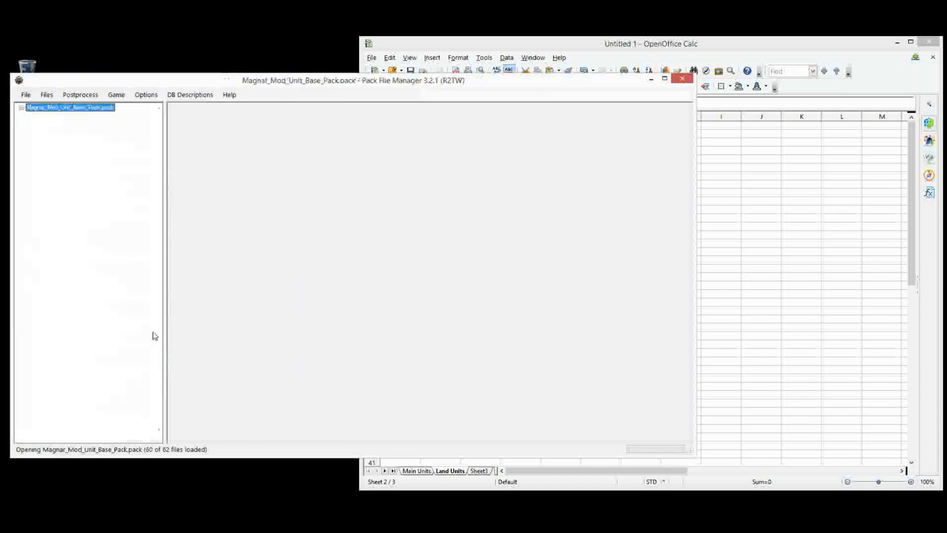
Rename the imported land_units table as mag_tut_vanilla_land_units
left_click(69, 242)
right_click(71, 245)
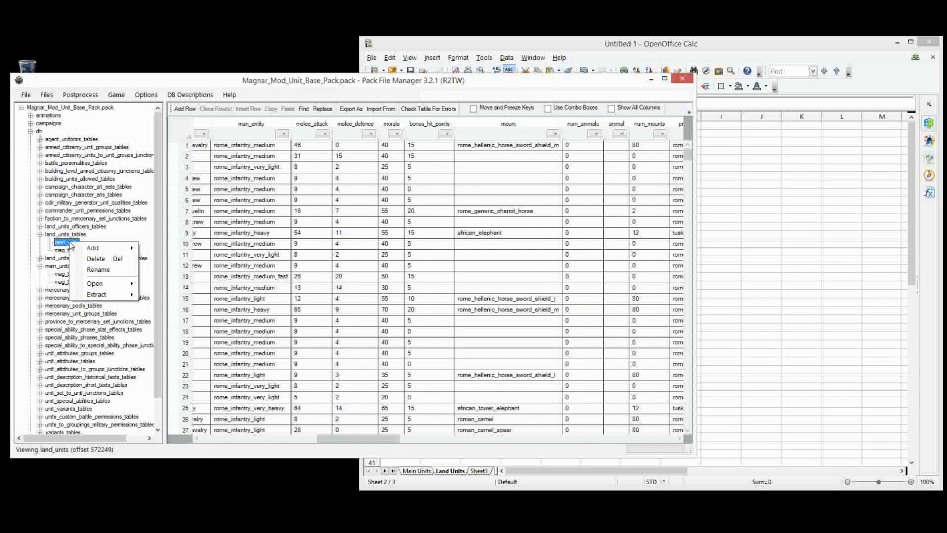
left_click(99, 271)
type("mag_tut_vanilla_land_units")
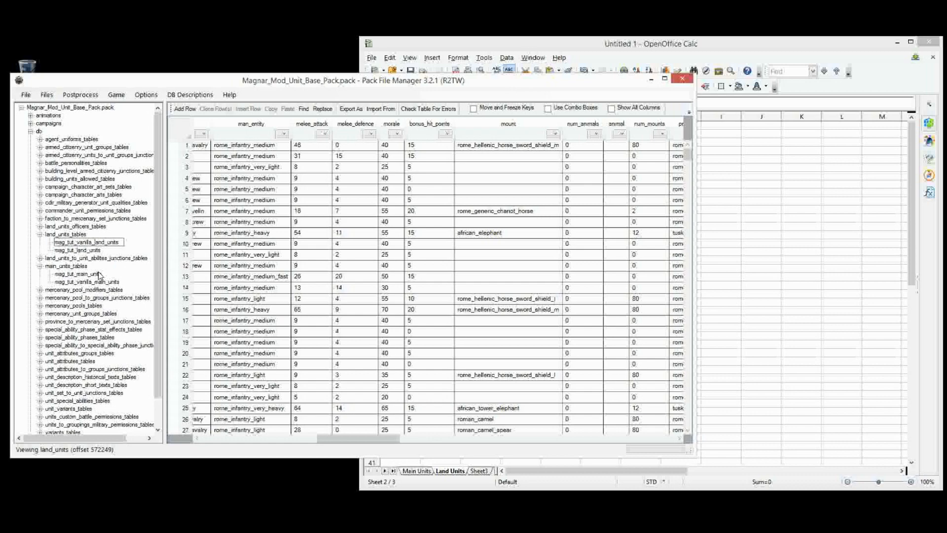
key("Return")
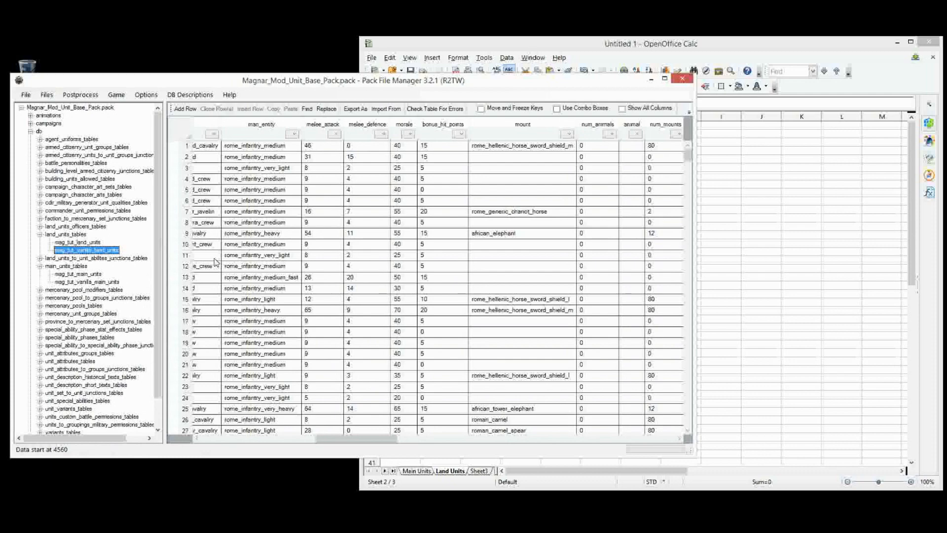
Switch to OpenOffice Calc and enter the headers Animals in A1 and Mounts in B1 of the Land Units sheet
left_click_drag(370, 444, 408, 444)
left_click(796, 235)
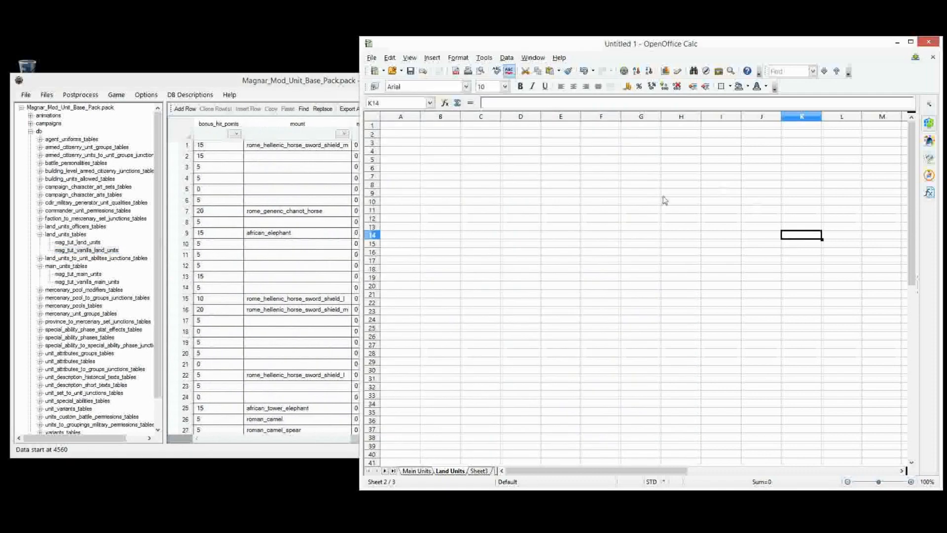
left_click(403, 126)
type("Animals")
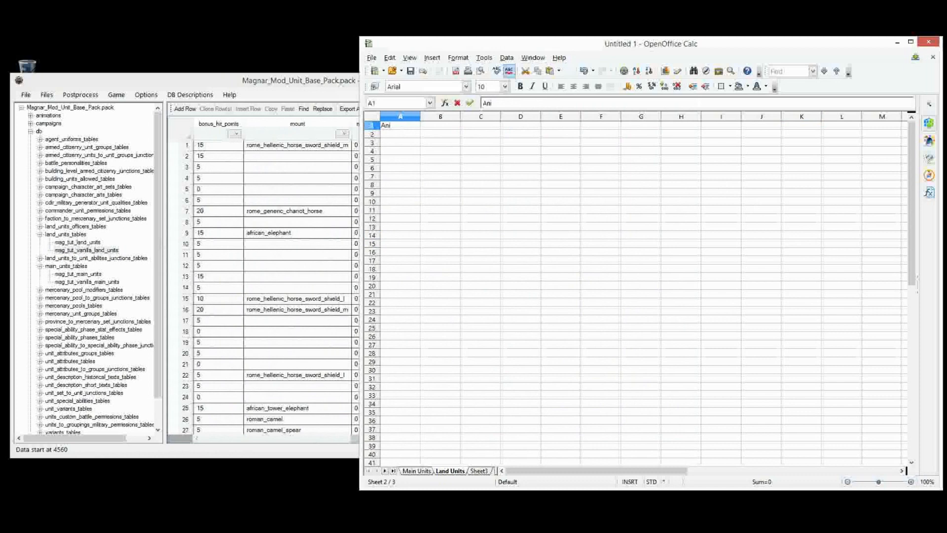
key("Tab")
type("Mounts")
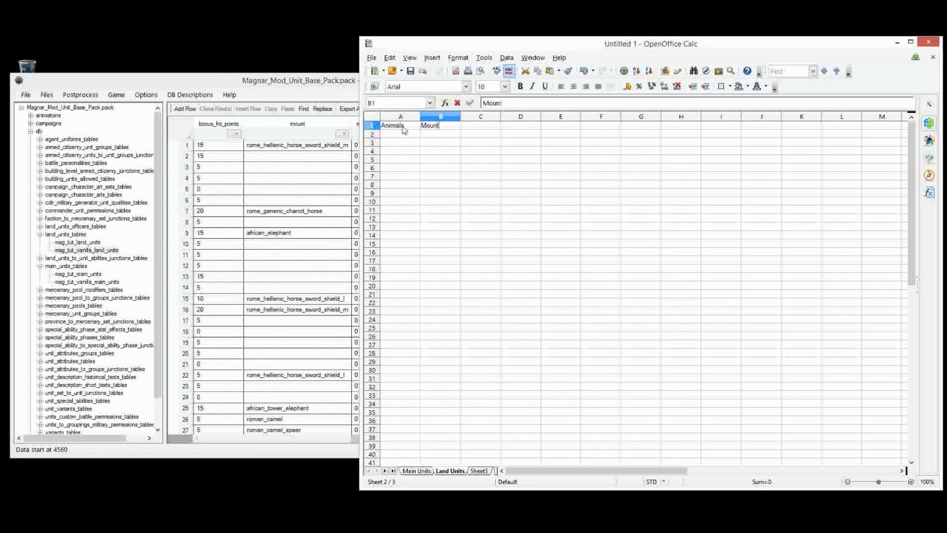
key("Return")
Copy all num_animals values from the vanilla land units table in Pack File Manager into Calc's Animals column, starting at A2
left_click(257, 166)
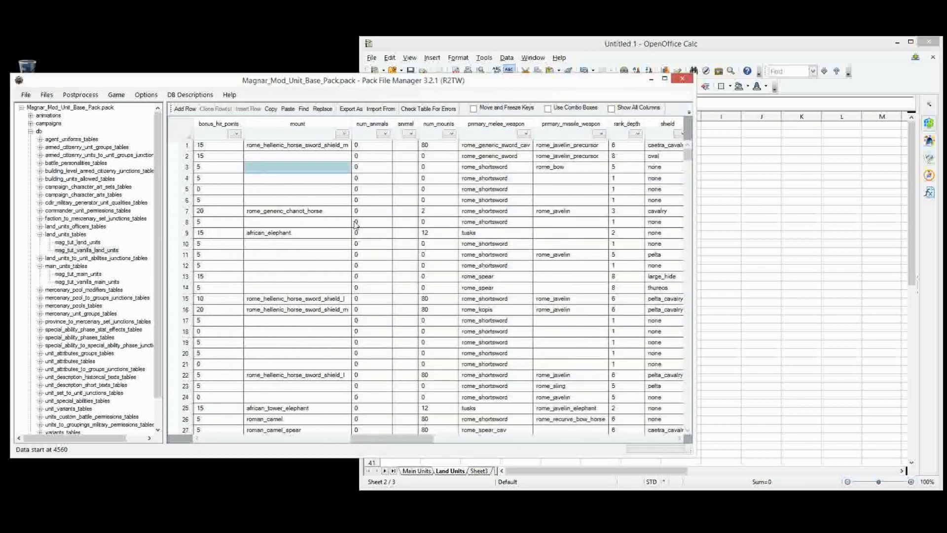
left_click(399, 179)
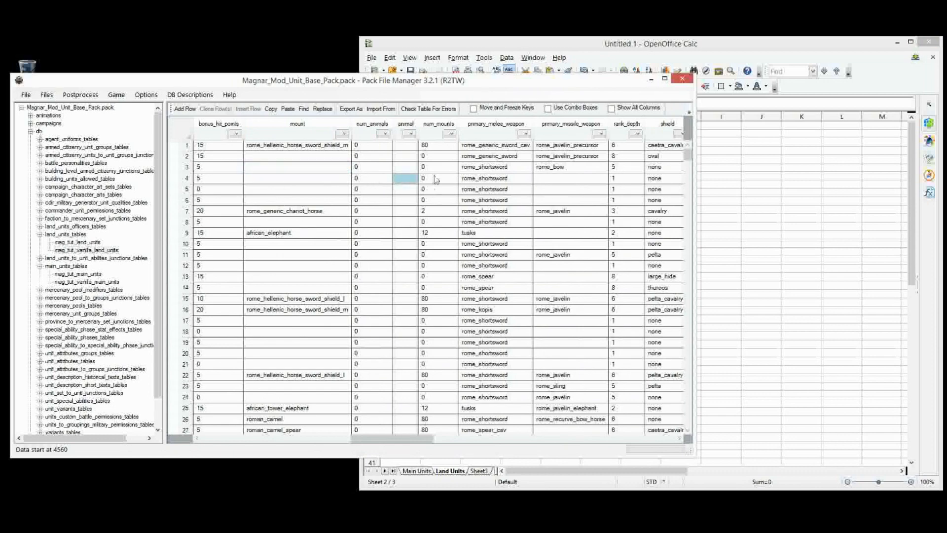
left_click(387, 151)
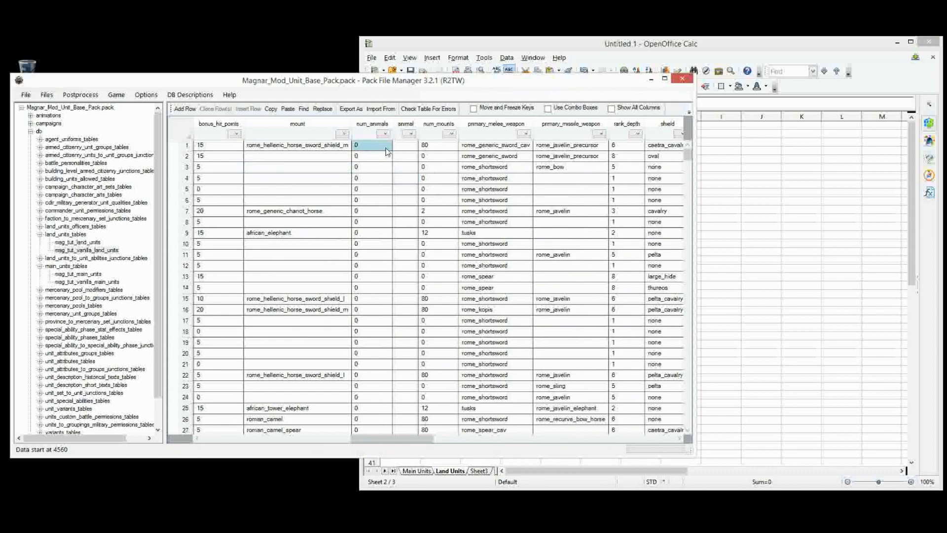
key("ctrl+shift+Down")
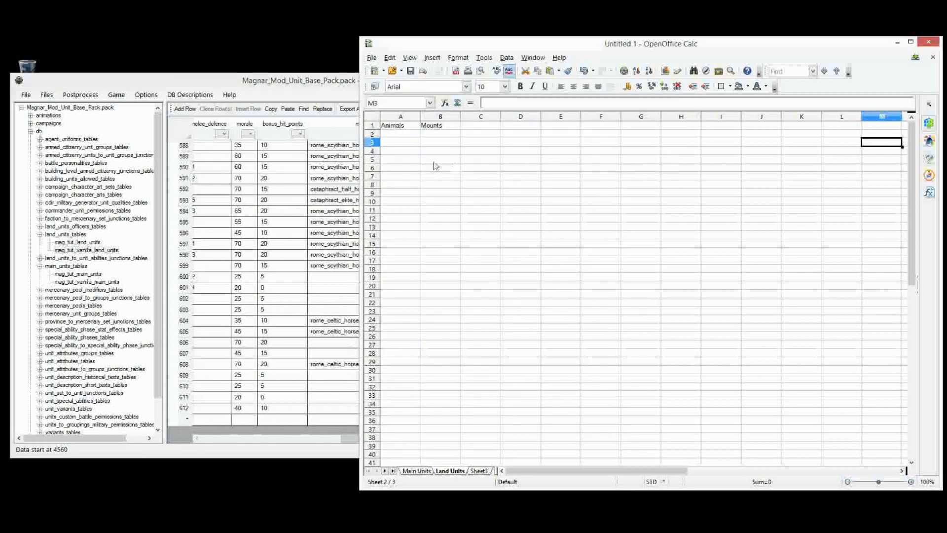
left_click(412, 134)
key("ctrl+v")
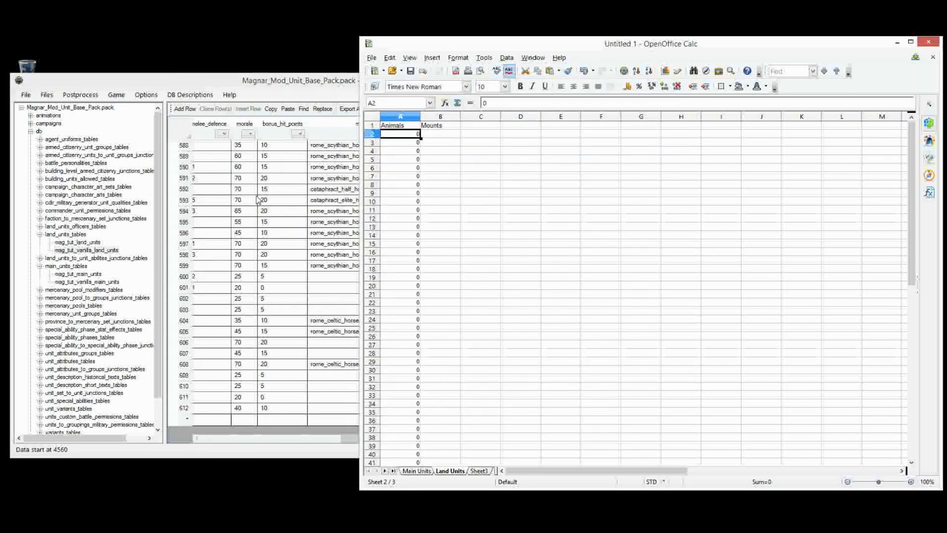
Copy all num_mounts values from the vanilla land units table in Pack File Manager into Calc's Mounts column, starting at B2
left_click(254, 200)
left_click(503, 401)
left_click(503, 409)
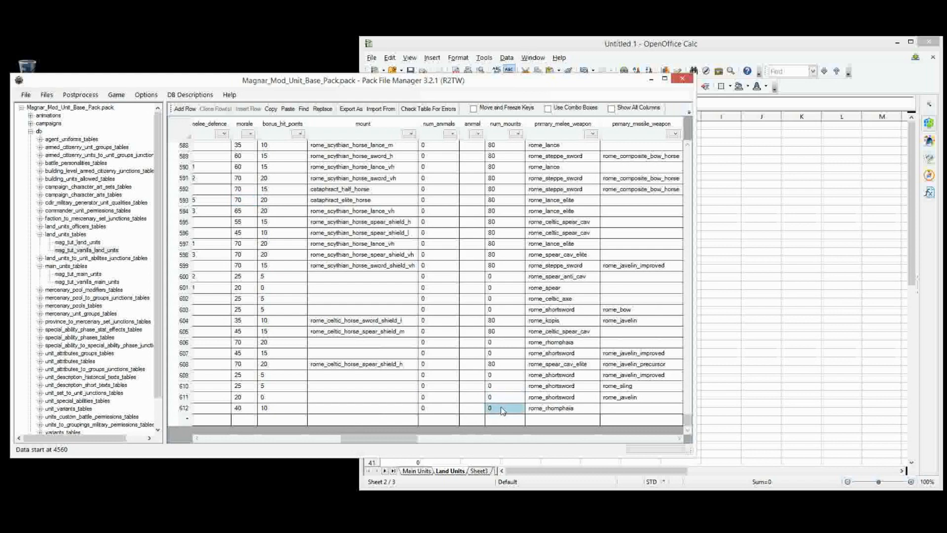
key("ctrl+shift+Up")
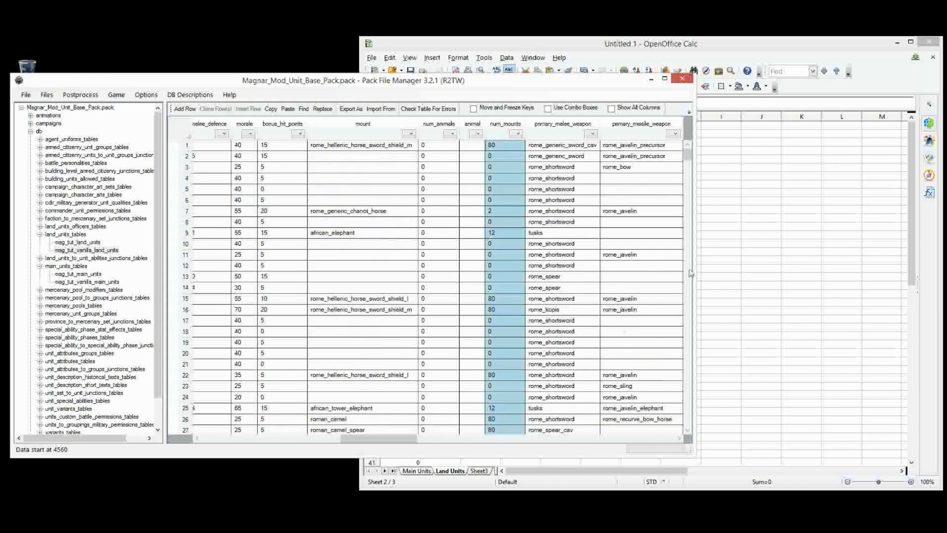
left_click(784, 210)
left_click(445, 135)
key("ctrl+v")
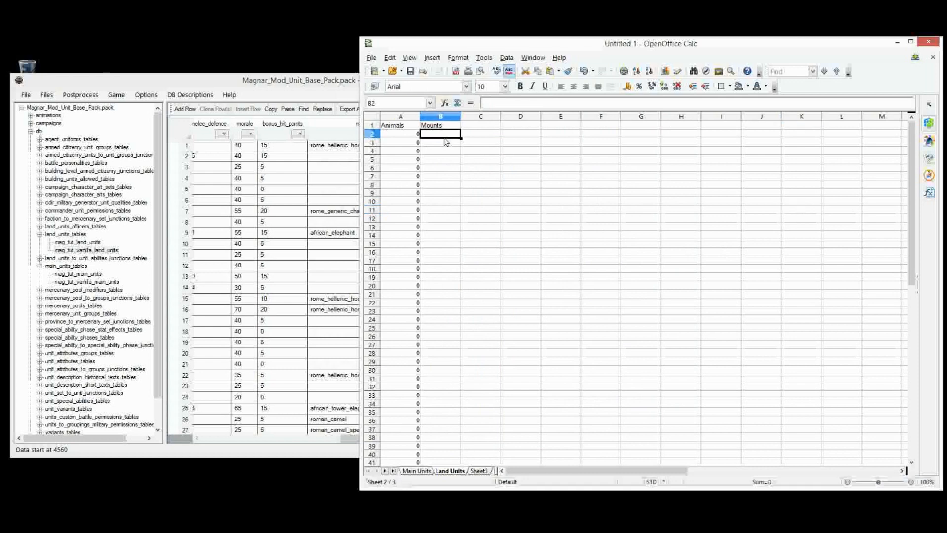
Examine the pasted Animals and Mounts values down the Land Units sheet
left_click(553, 151)
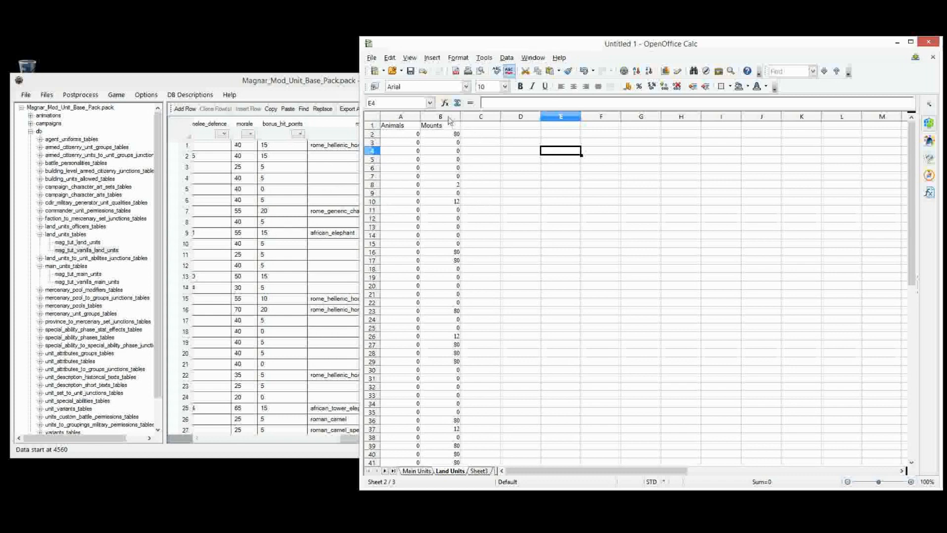
left_click(401, 116)
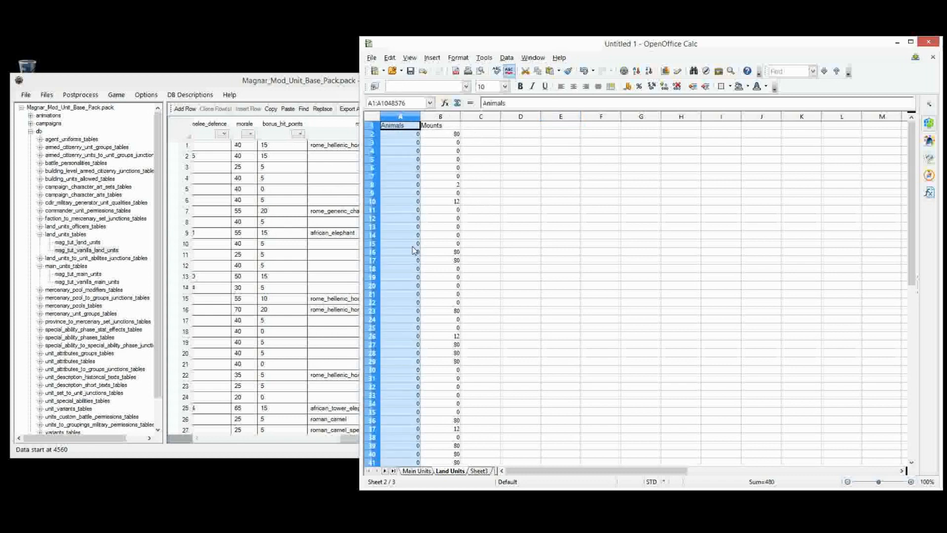
left_click(412, 243)
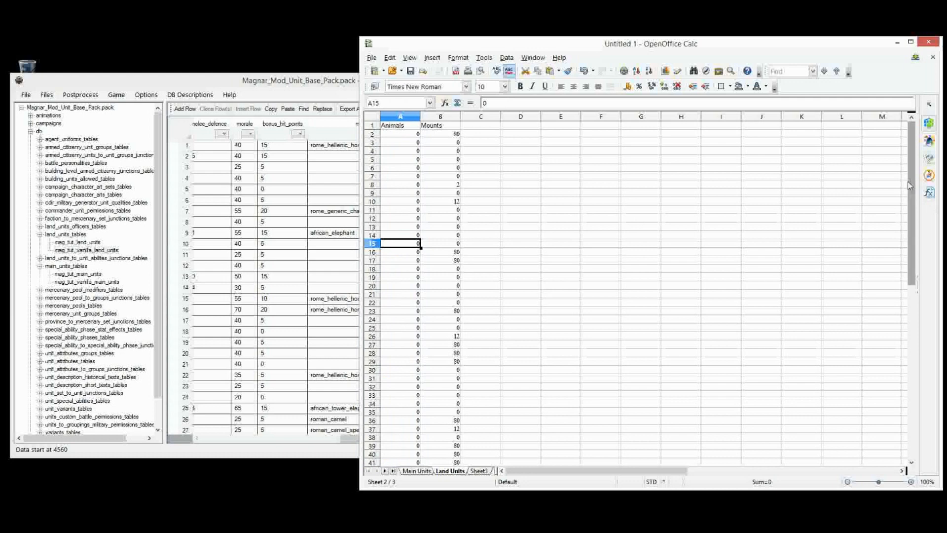
mouse_move(912, 185)
left_mouse_down()
mouse_move(926, 345)
mouse_move(927, 243)
mouse_move(893, 186)
left_mouse_up()
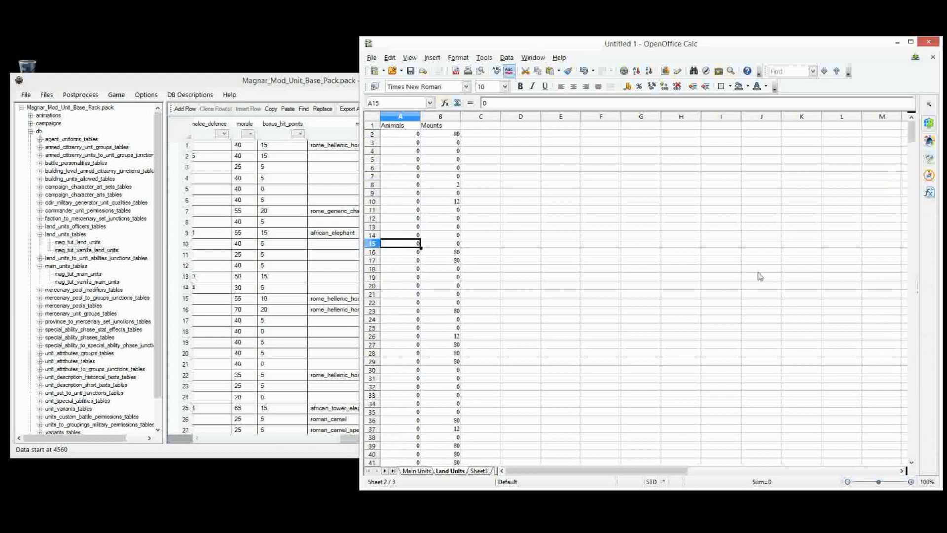
left_click(579, 209)
scroll(580, 209, "down", 20)
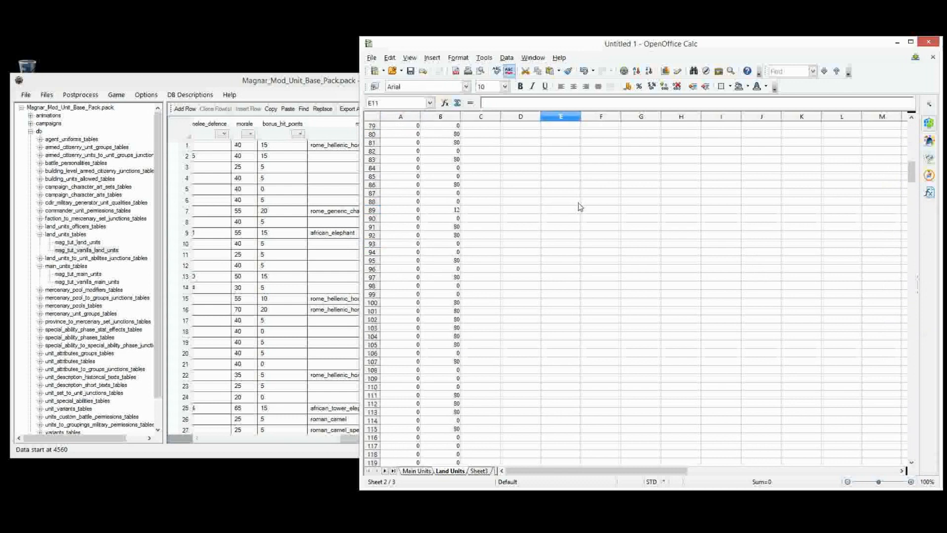
scroll(698, 168, "up", 20)
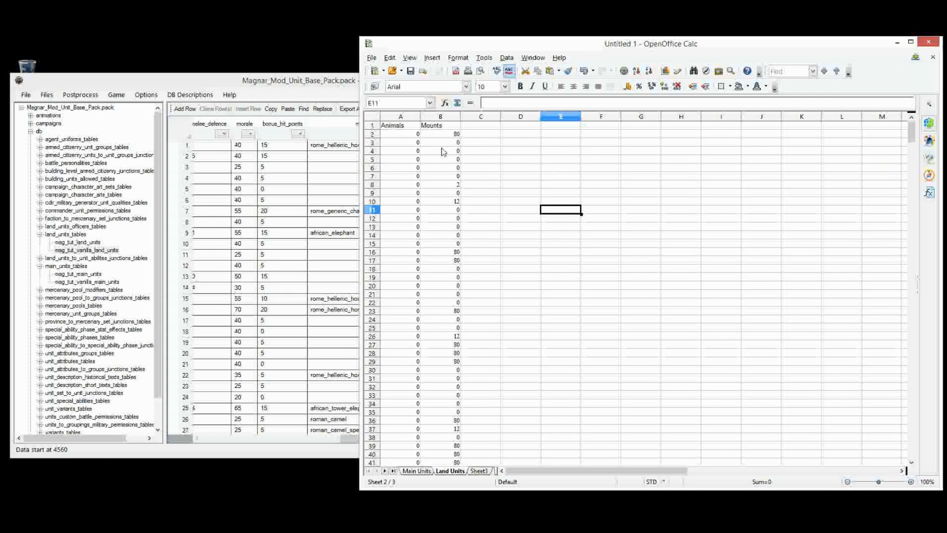
left_click(443, 152)
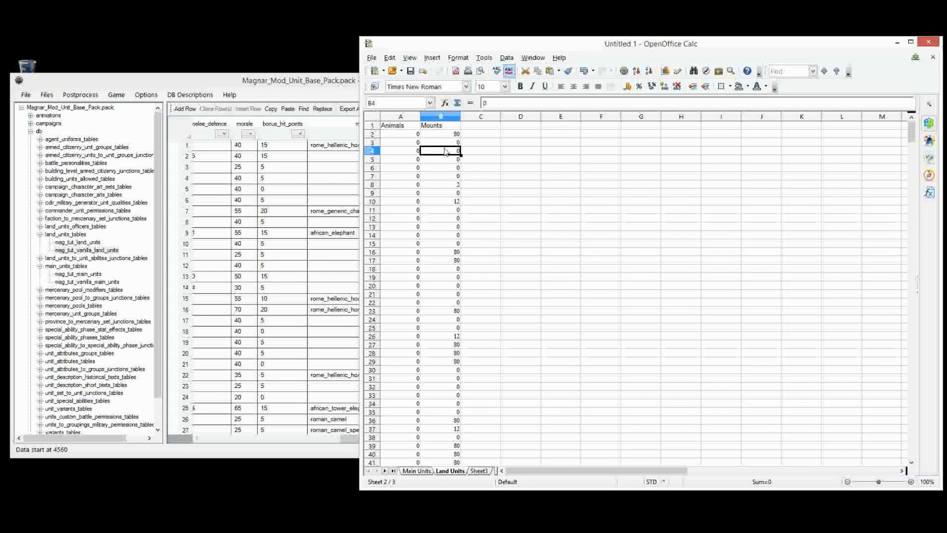
left_click(449, 144)
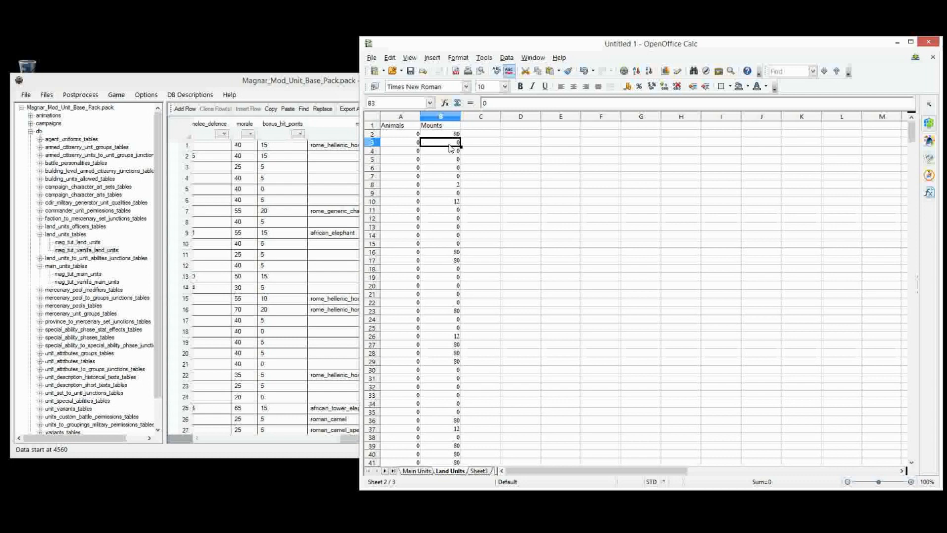
Switch to Pack File Manager and compare num_mounts for the horse, chariot and elephant units in rows 1, 7 and 9
left_click(355, 166)
left_click(499, 148)
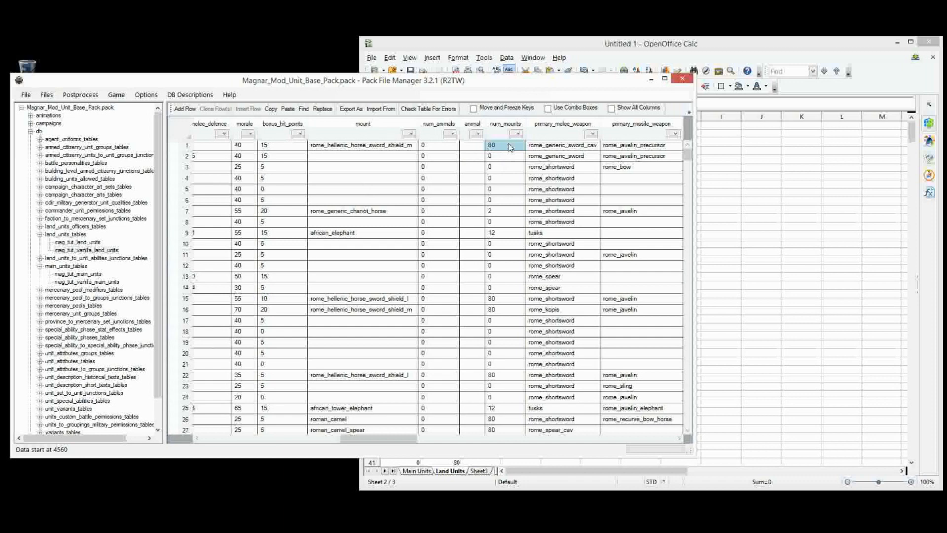
left_click(496, 213)
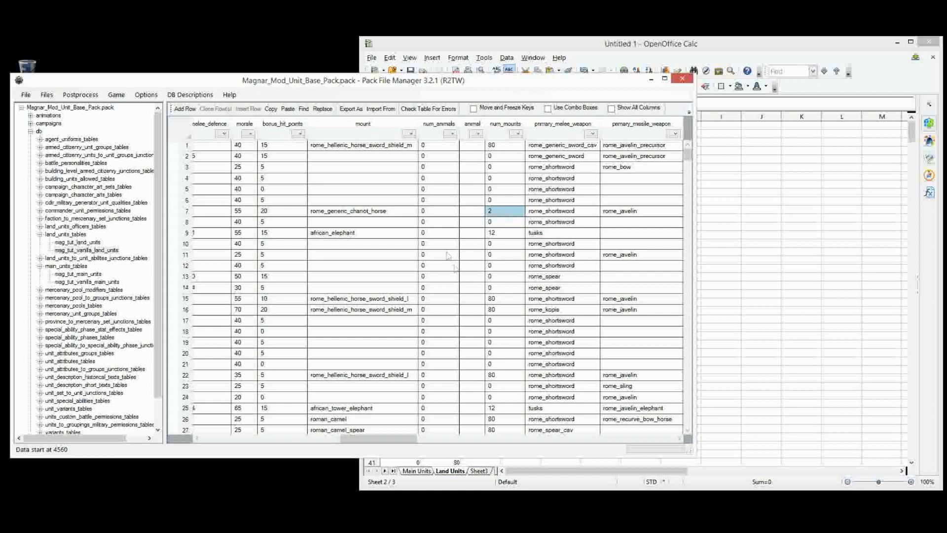
left_click(510, 234)
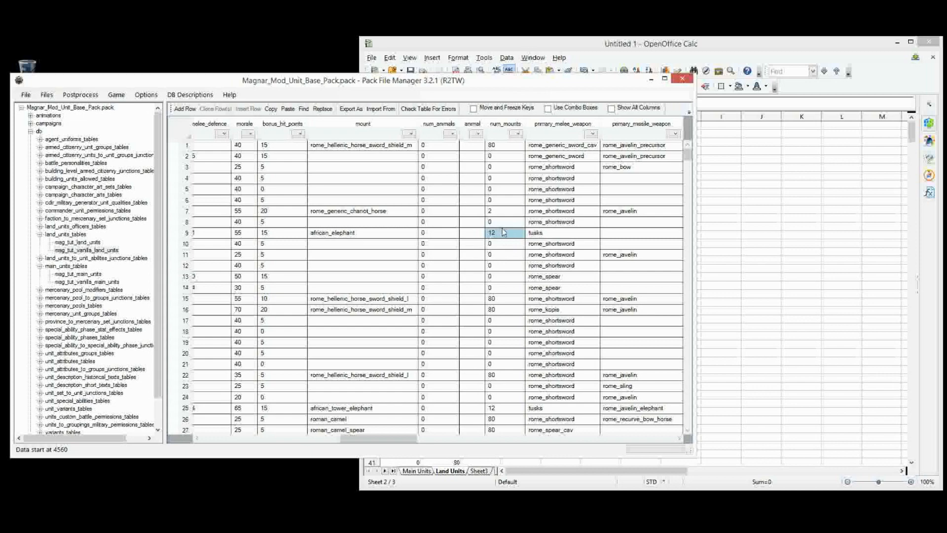
Inspect the num_animals and num_mounts columns and list the distinct num_mounts values available for filtering
mouse_move(689, 153)
left_mouse_down()
mouse_move(696, 167)
mouse_move(703, 142)
left_mouse_up()
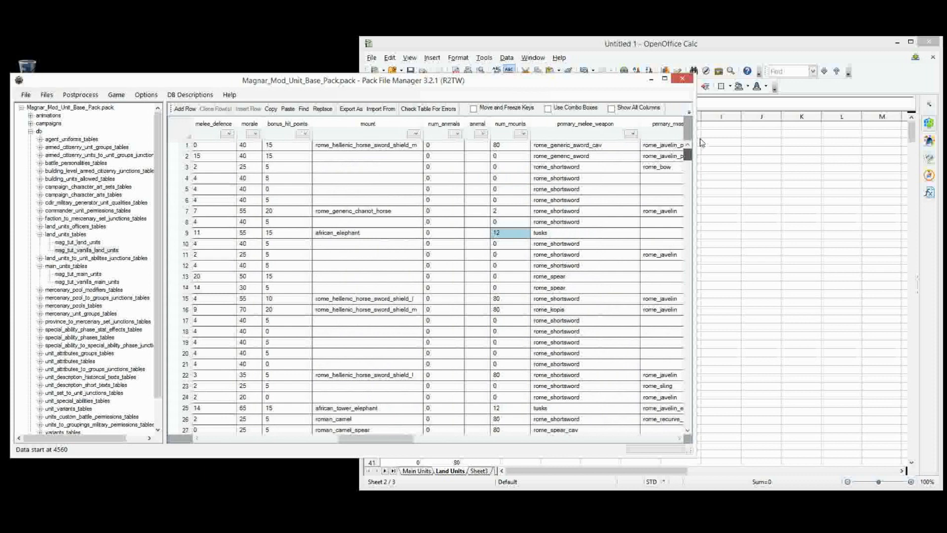
left_click(435, 311)
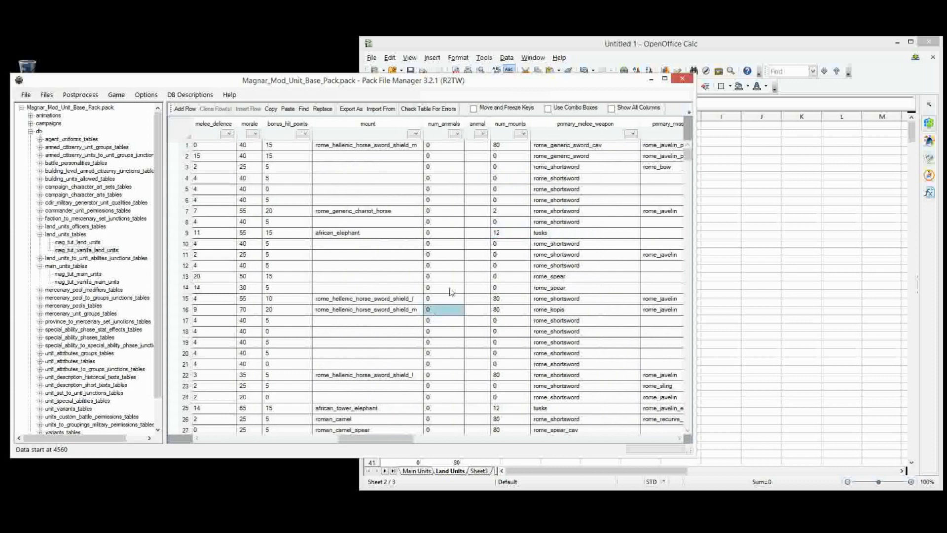
left_click(501, 233)
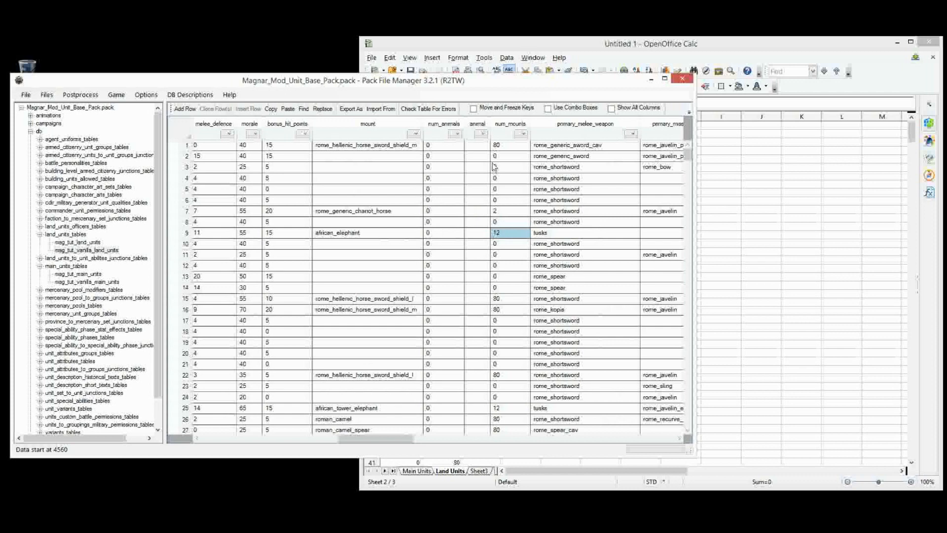
left_click(524, 133)
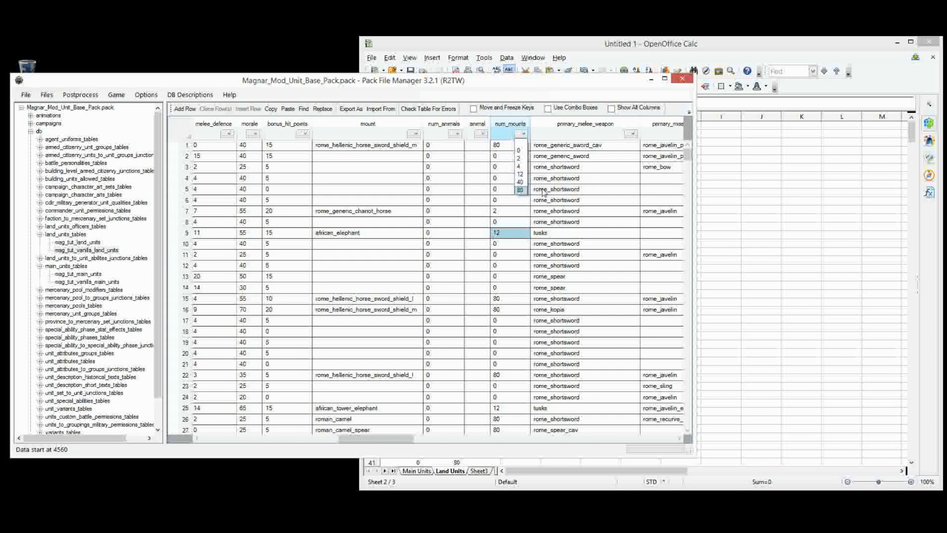
left_click(443, 168)
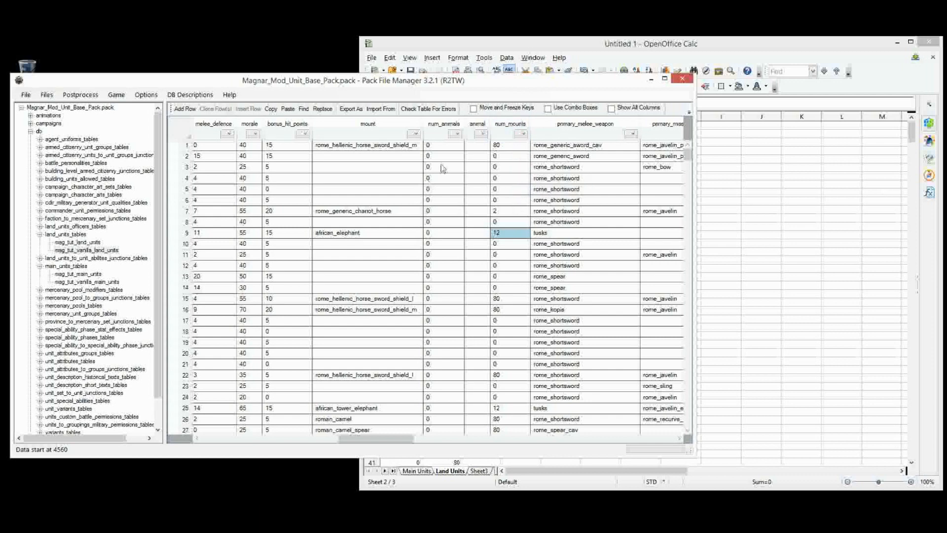
Switch to Calc and add a Multiplier header in H1 of the Land Units sheet with the value 2 in H2
left_click(751, 167)
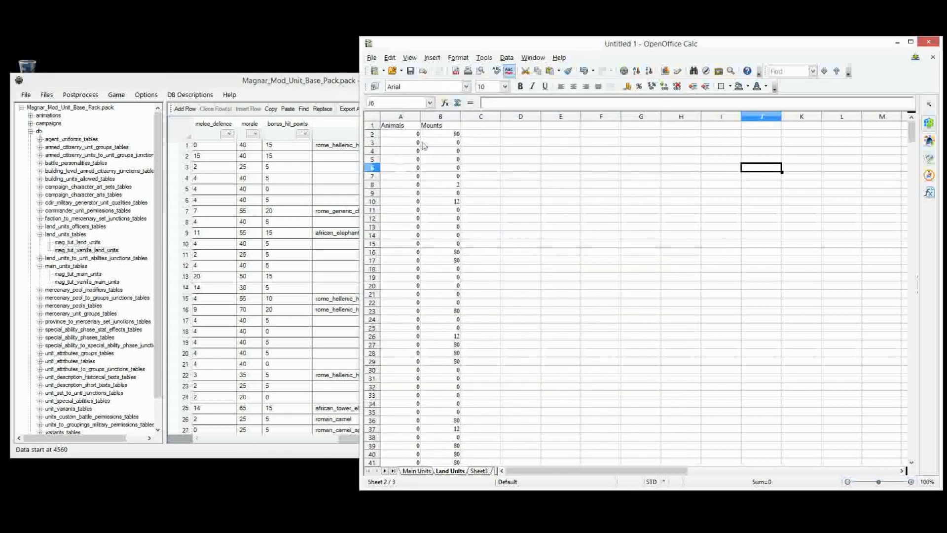
left_click(672, 127)
type("M")
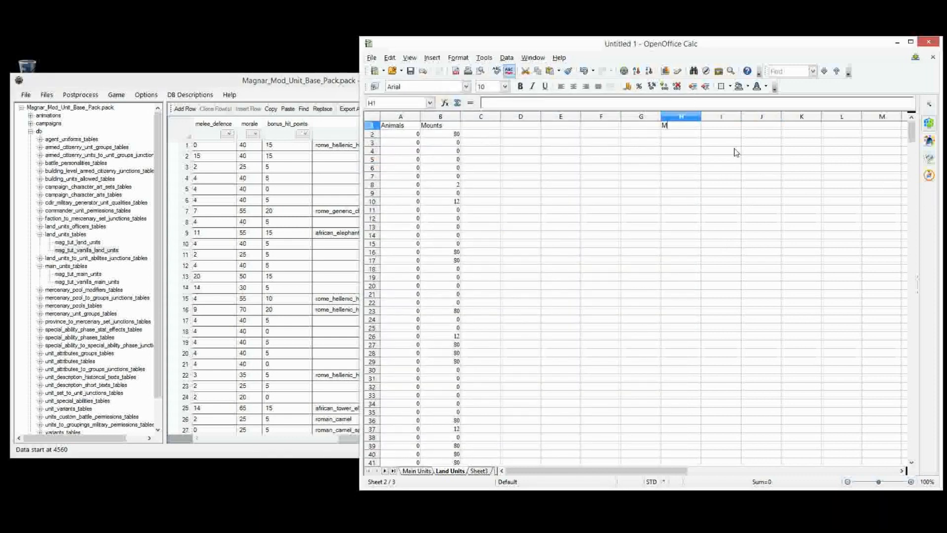
type("ultipli")
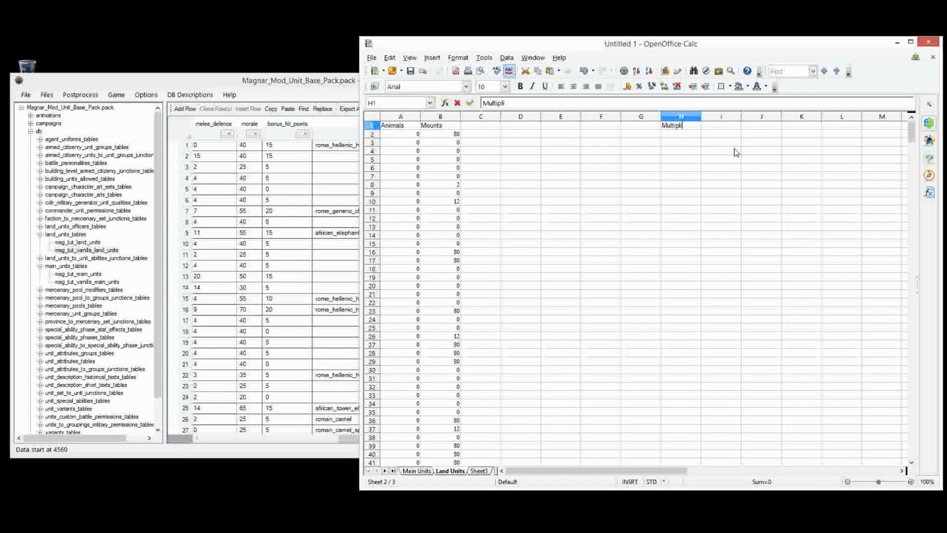
type("er")
key("Return")
type("2")
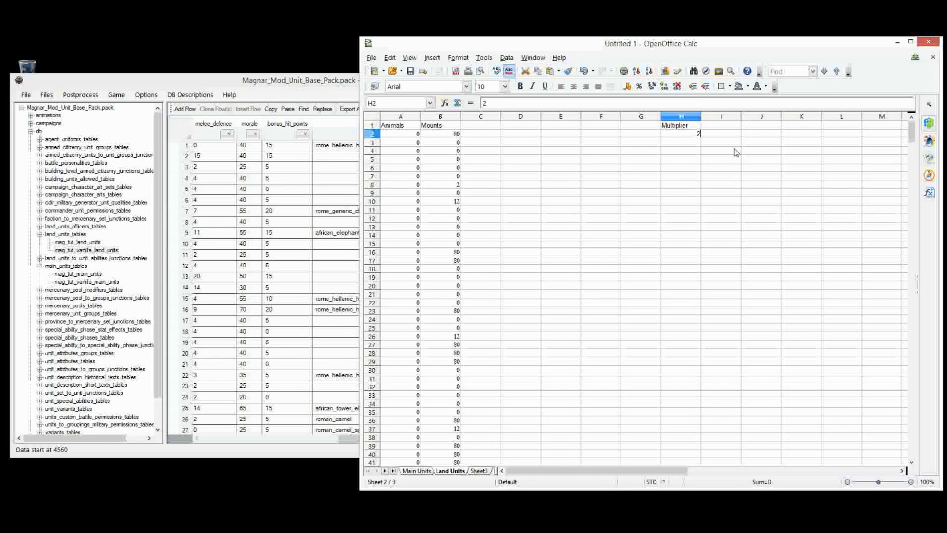
key("Return")
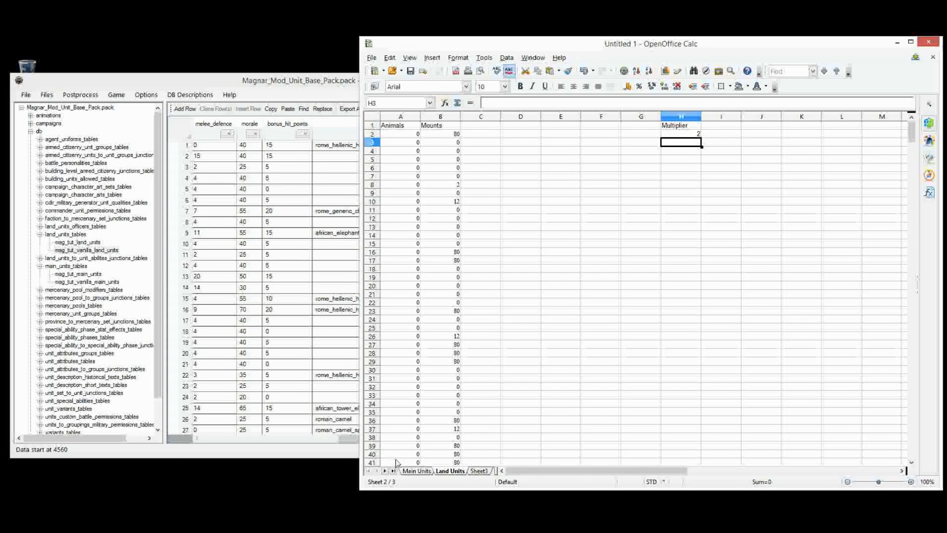
Enter the header Formula in C1 and the header Result in D1
left_click(491, 134)
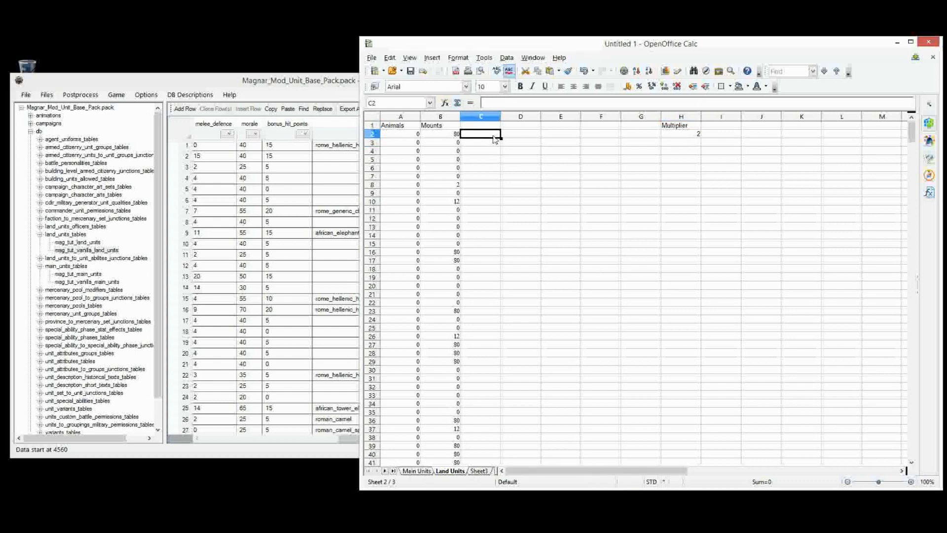
left_click(488, 125)
type("Formula")
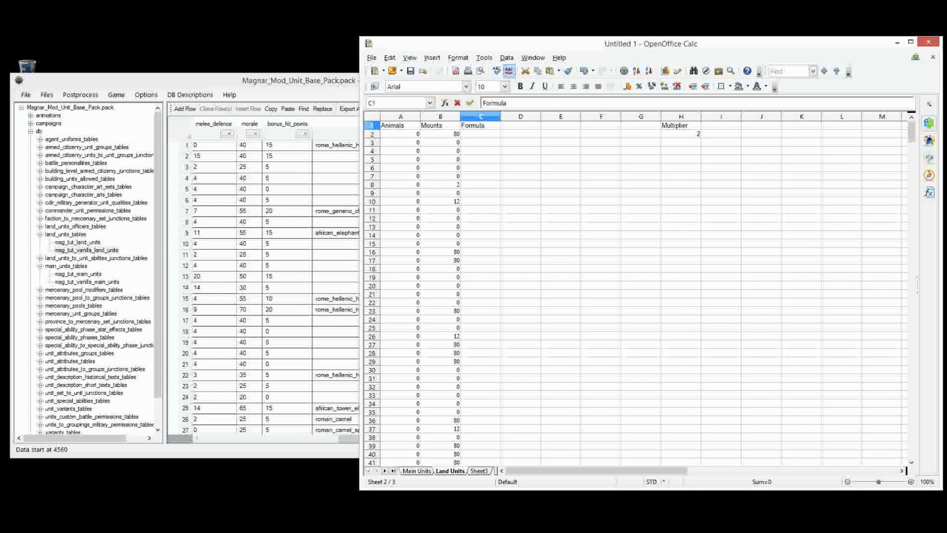
key("Return")
left_click(521, 125)
type("Result")
key("Return")
left_click(480, 136)
type("=")
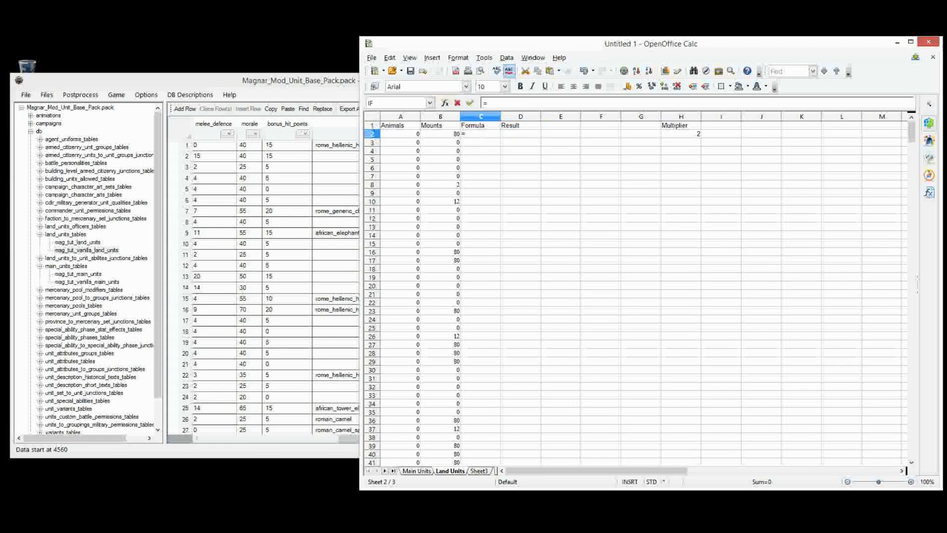
key("Escape")
left_click(524, 128)
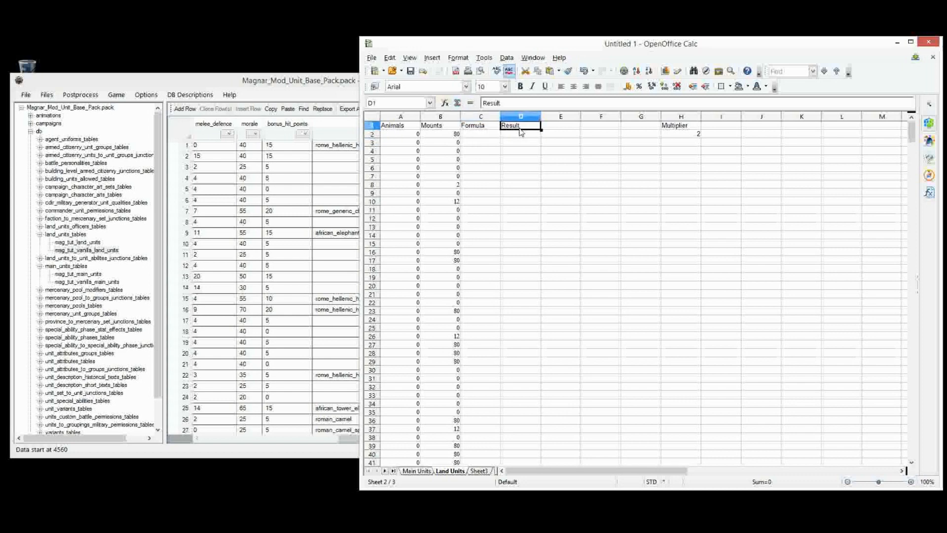
left_click_drag(523, 126, 584, 128)
left_click(547, 131)
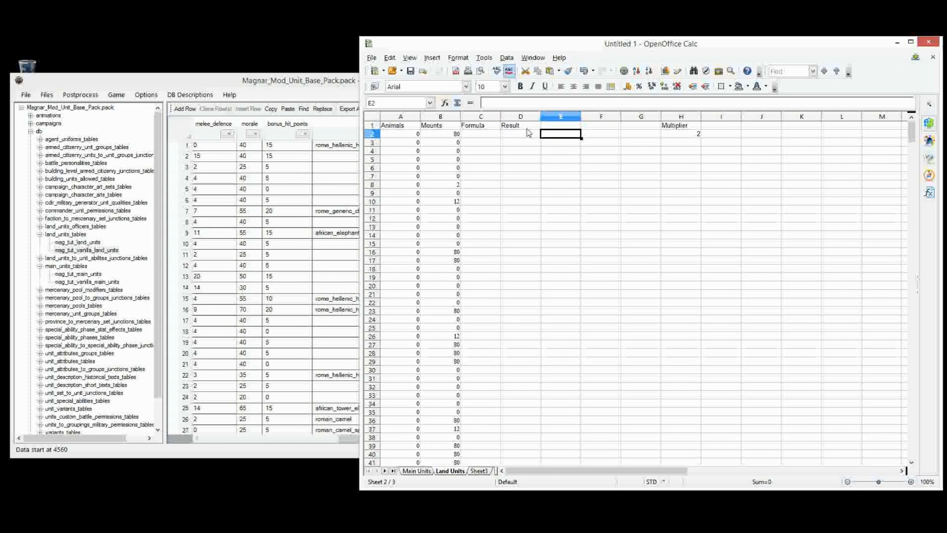
Change the header in C1 to Animals Formula and the header in D1 to Mounts Formula
left_click(527, 129)
key("F2")
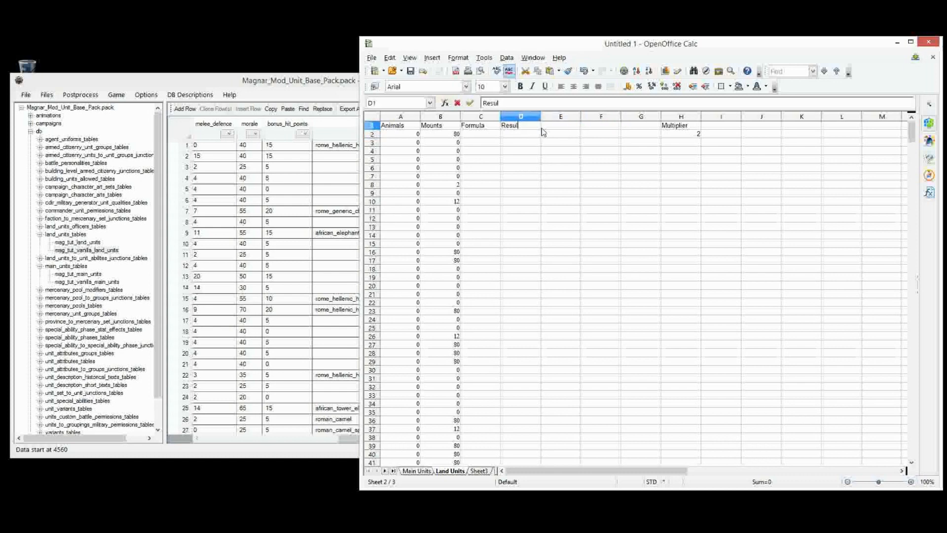
left_click(476, 127)
type("Animals")
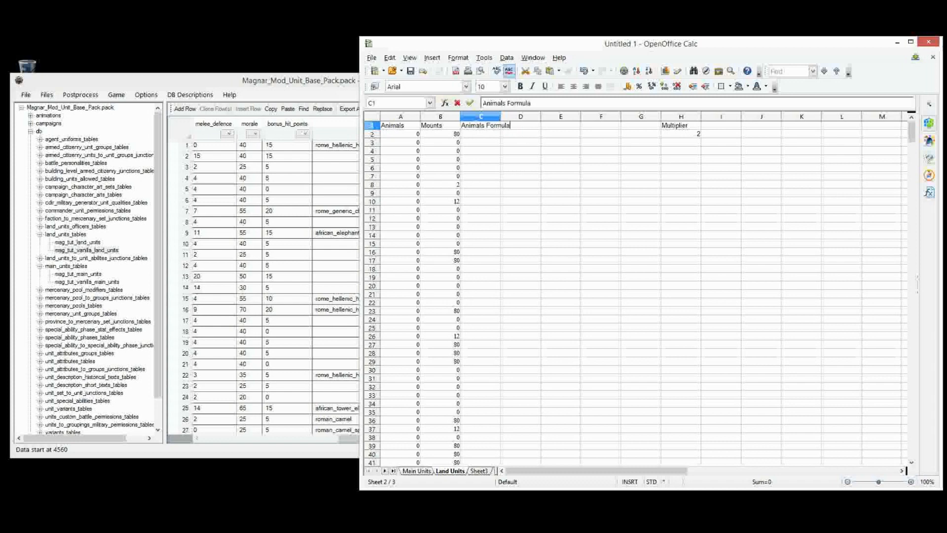
key("Tab")
type("Mou")
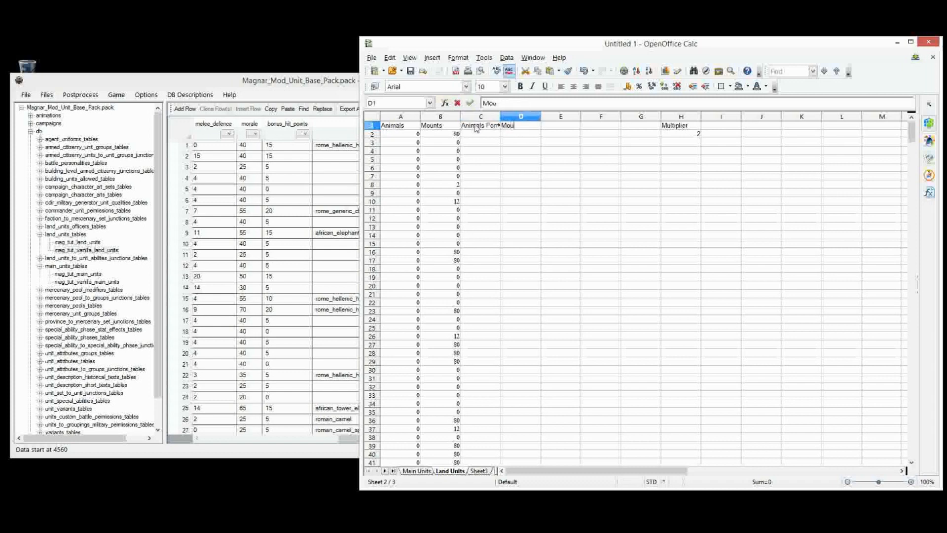
type("nts Forum")
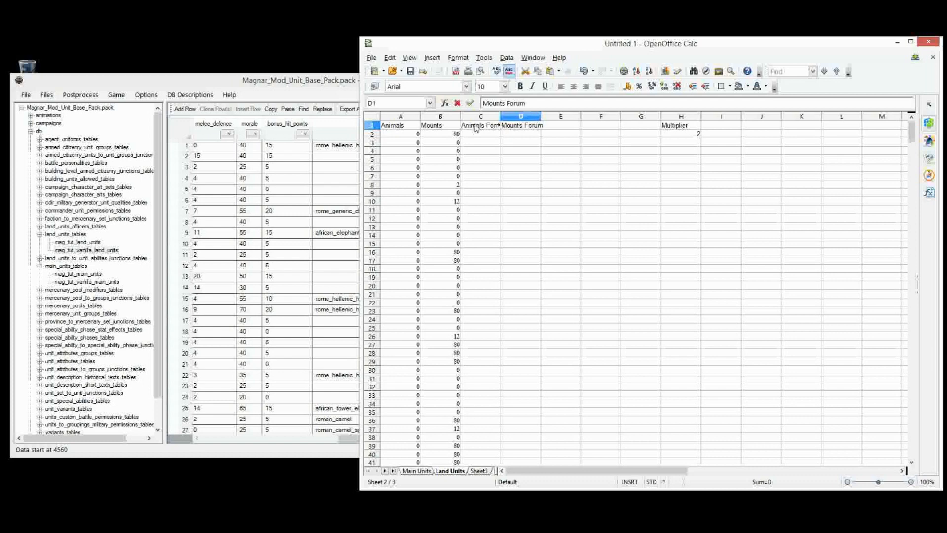
key("BackSpace")
key("BackSpace")
type("mula")
key("Tab")
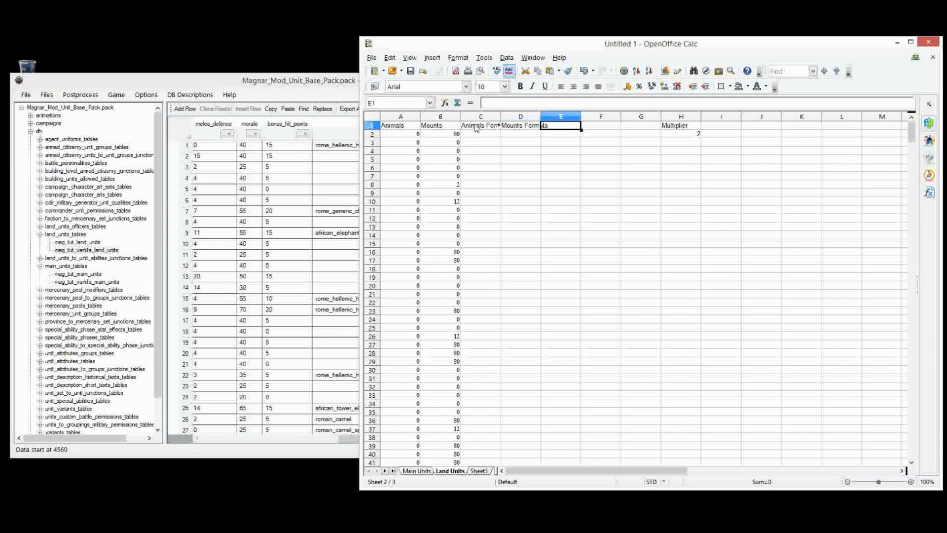
Fit the width of column C to its Animals Formula header
left_click(477, 126)
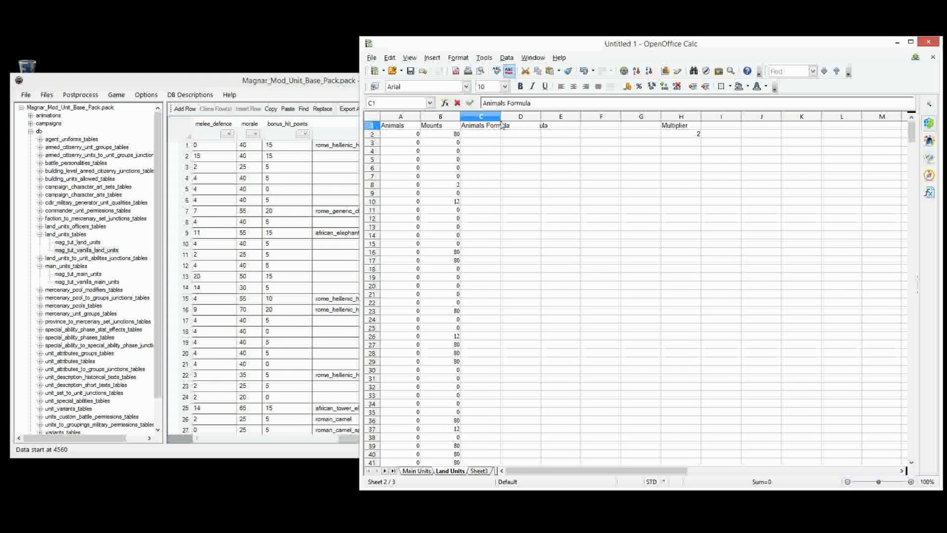
left_click(504, 116)
double_click(501, 117)
left_click(535, 192)
Try to enter a formula in C2 multiplying A2 by the multiplier in H2, accepting the proposed correction =A2*h*2
left_click(485, 134)
type("=")
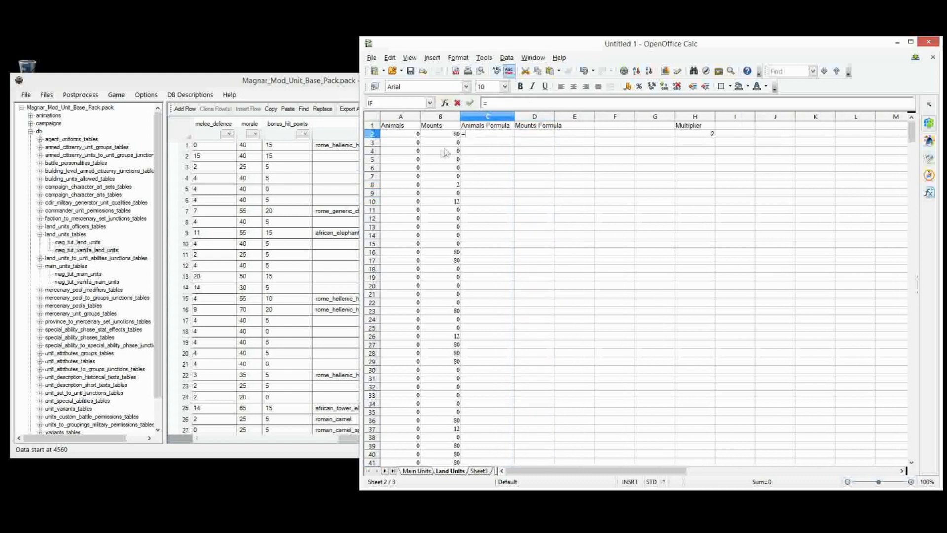
left_click(415, 135)
type("*")
left_click(693, 134)
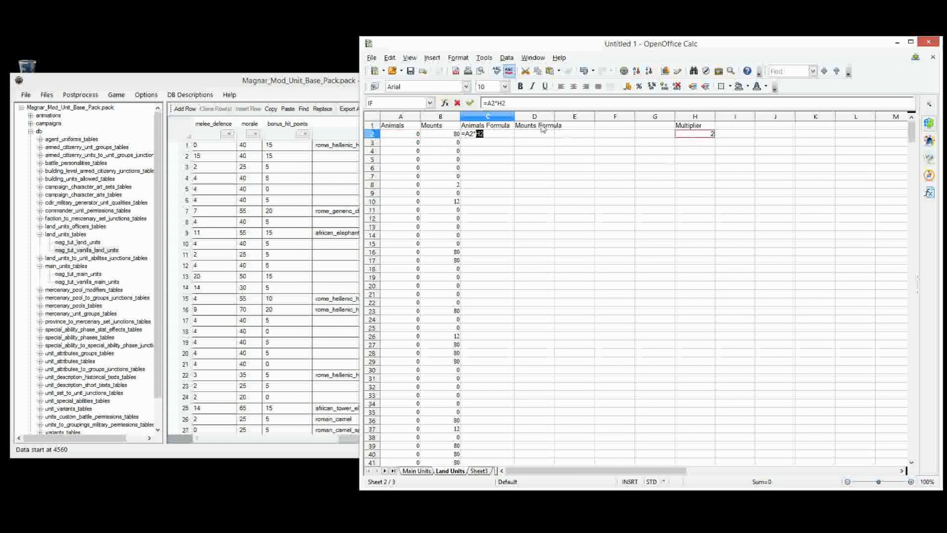
left_click(504, 102)
type("*")
key("Return")
left_click(629, 290)
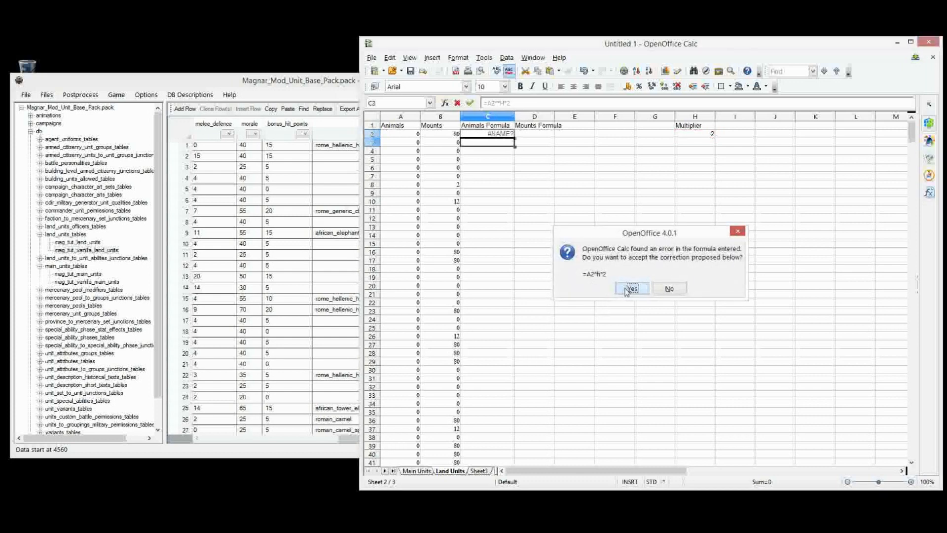
Correct the formula in C2 to =A2*$H$2 so that the multiplier reference stays fixed
left_click(500, 136)
left_click(516, 104)
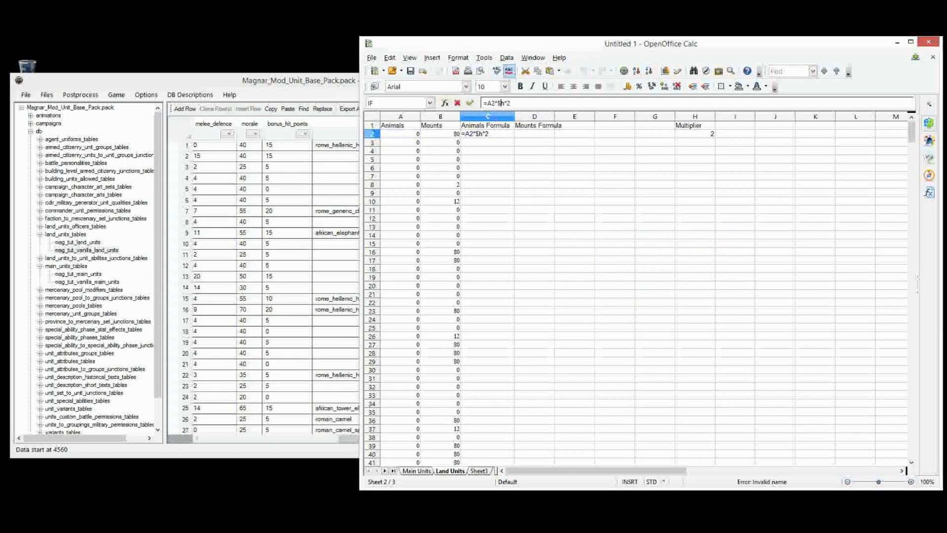
type("$")
key("Right")
key("Delete")
type("$")
key("Return")
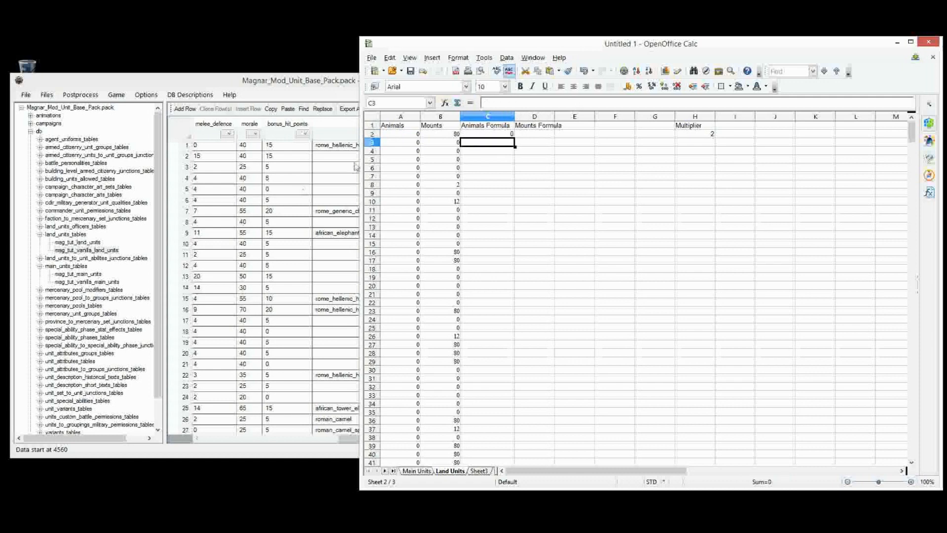
Fill the C2 formula down the Animals Formula column through row 613
key("Up")
key("Up")
left_click(505, 138)
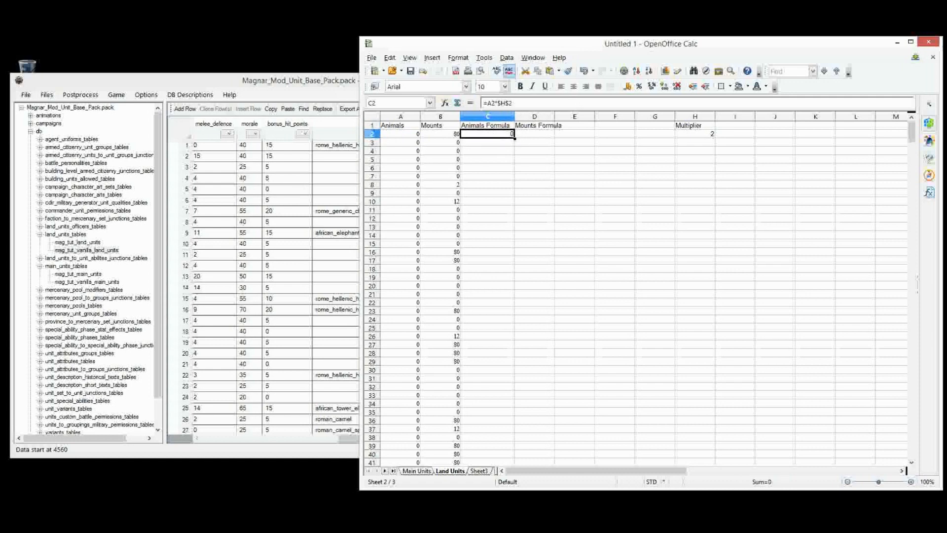
left_click_drag(515, 138, 499, 320)
left_click(602, 212)
left_click(499, 312)
left_click(499, 320)
Copy C2:C613 into the num_animals column of Pack File Manager's land units table from row 1, and check the pasted values
key("ctrl+shift+Up")
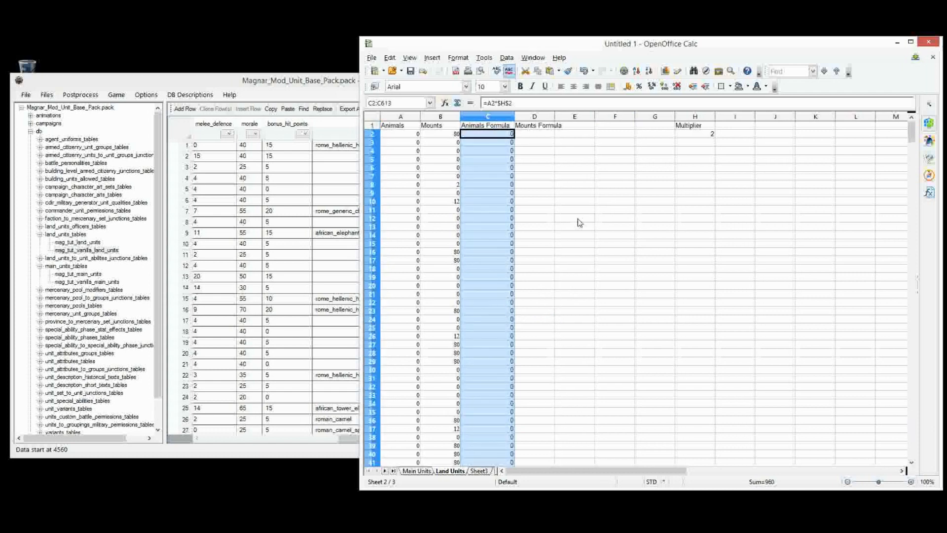
left_click(278, 205)
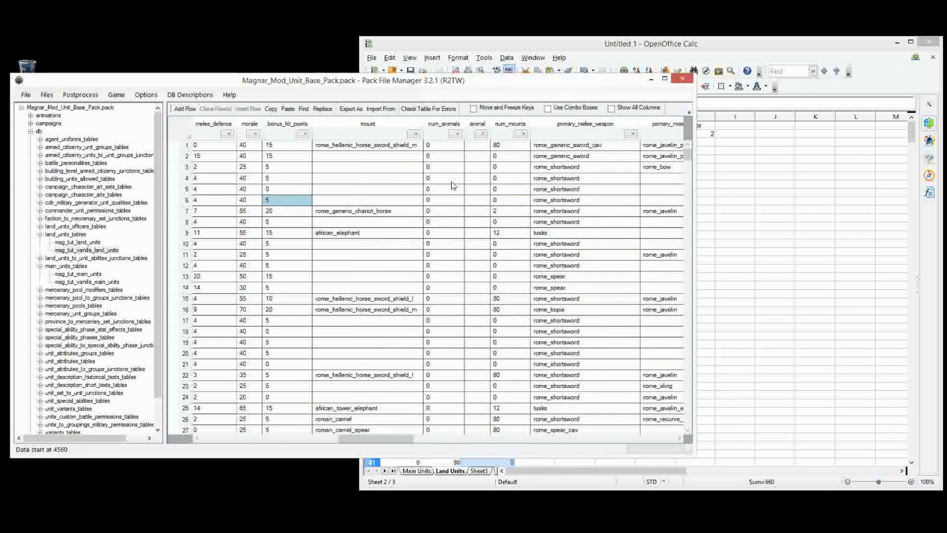
left_click(448, 148)
key("ctrl+v")
scroll(449, 151, "down", 2)
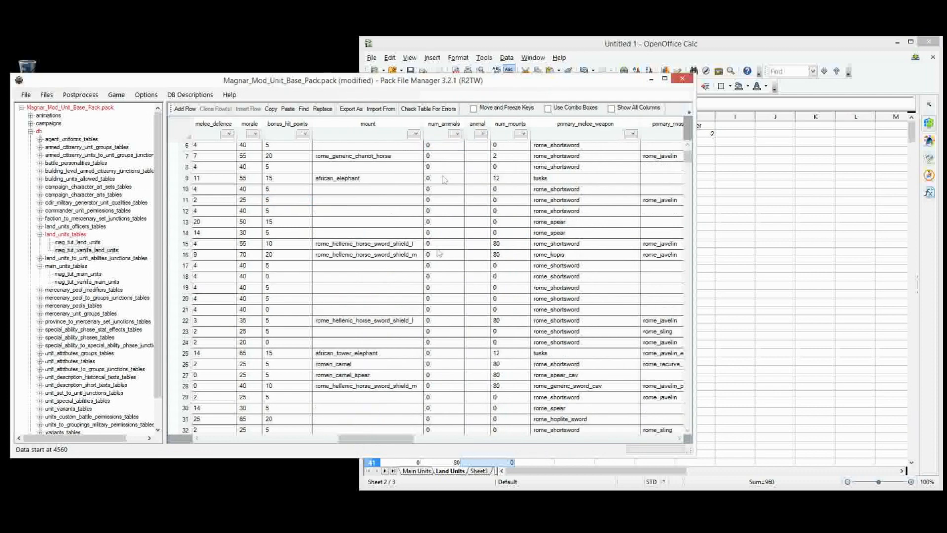
left_click(439, 267)
left_click_drag(687, 159, 697, 299)
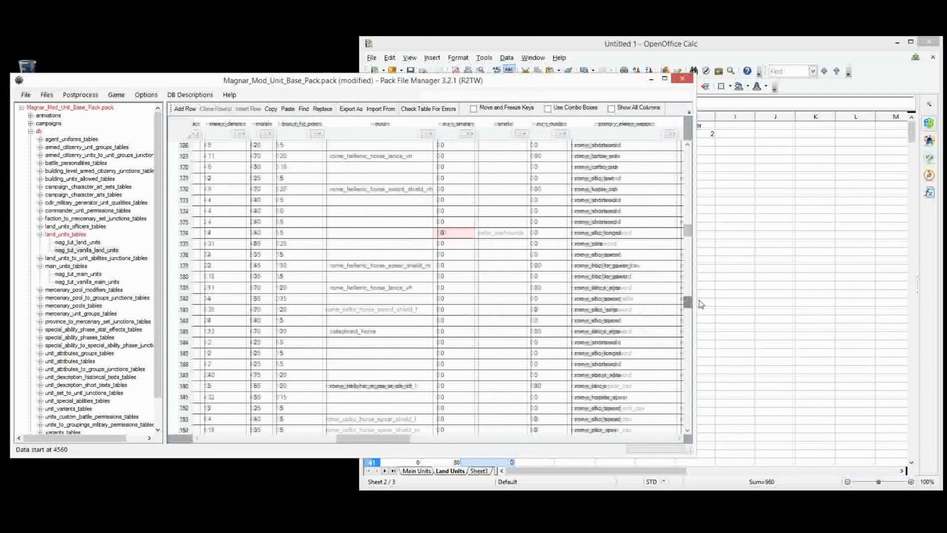
scroll(523, 259, "up", 9)
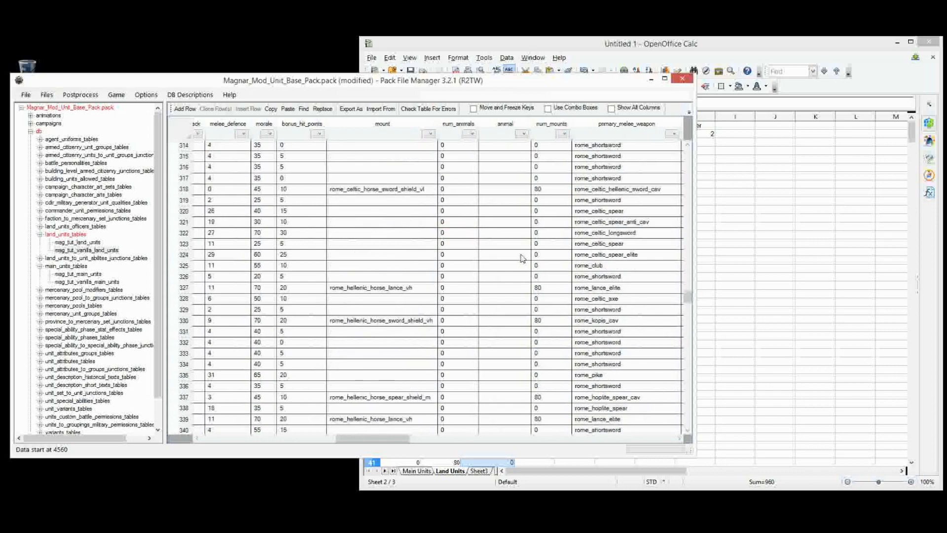
scroll(524, 255, "up", 10)
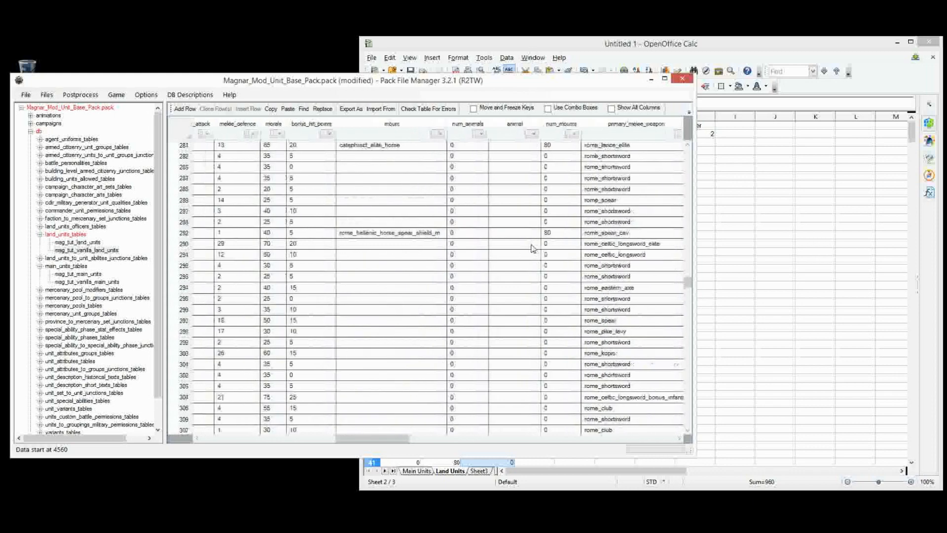
left_click_drag(689, 276, 696, 209)
Switch back to Calc and fit the width of column D to its Mounts Formula header
left_click(799, 210)
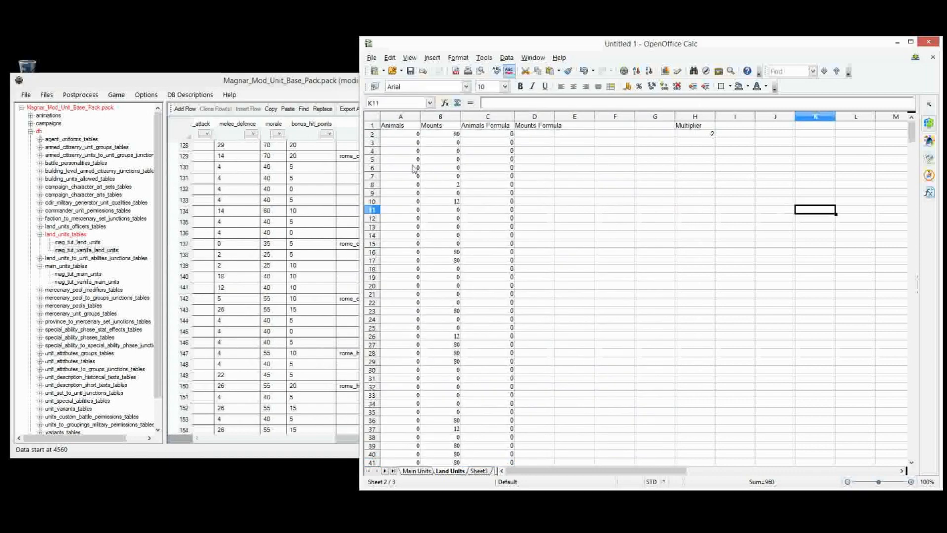
left_click(545, 126)
double_click(554, 117)
left_click(521, 177)
Begin an IF formula in cell D2 of the Mounts Formula column with the test B2>6
left_click(544, 127)
left_click(548, 134)
type("=")
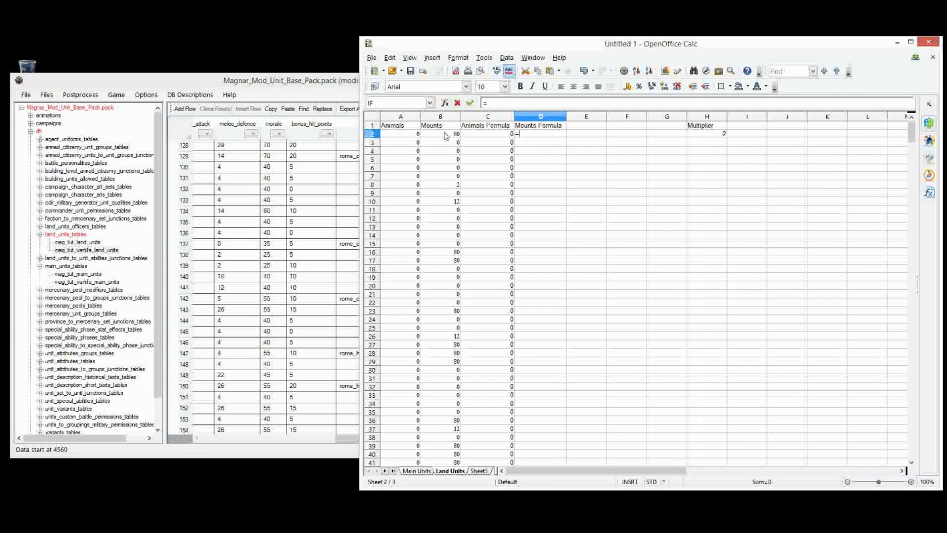
type("if(")
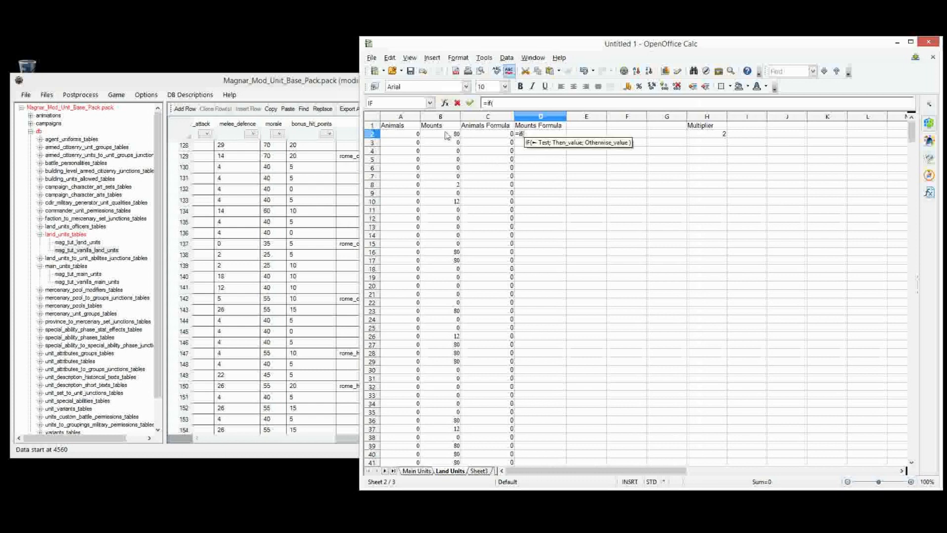
left_click(448, 137)
type(">")
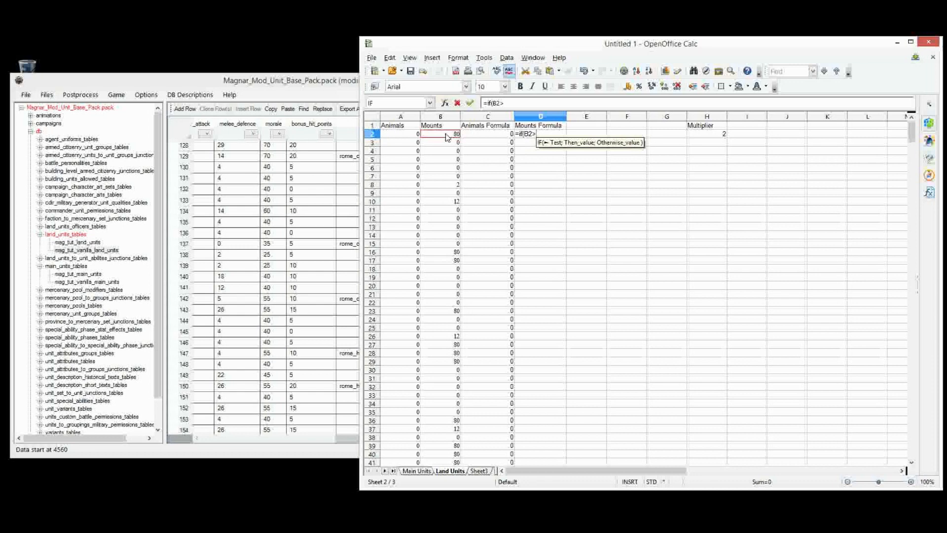
type("6")
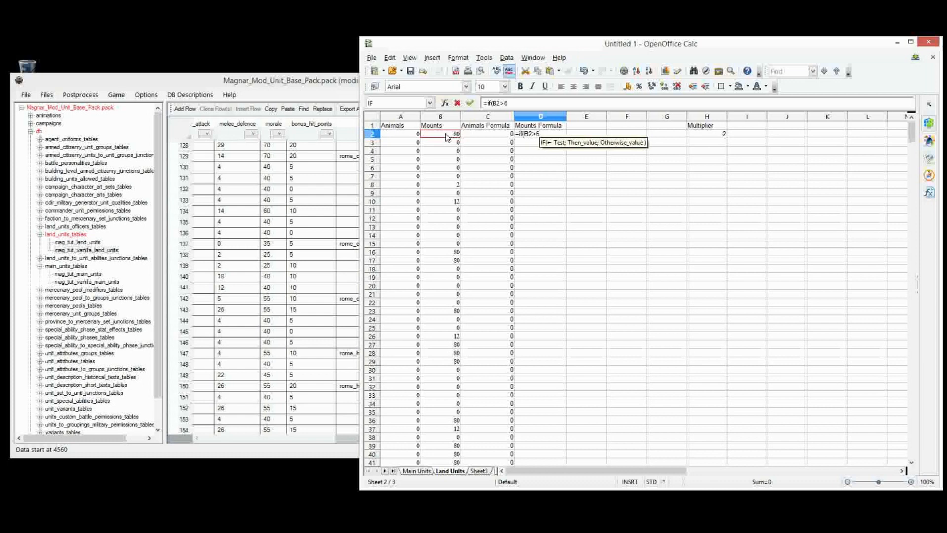
type(",")
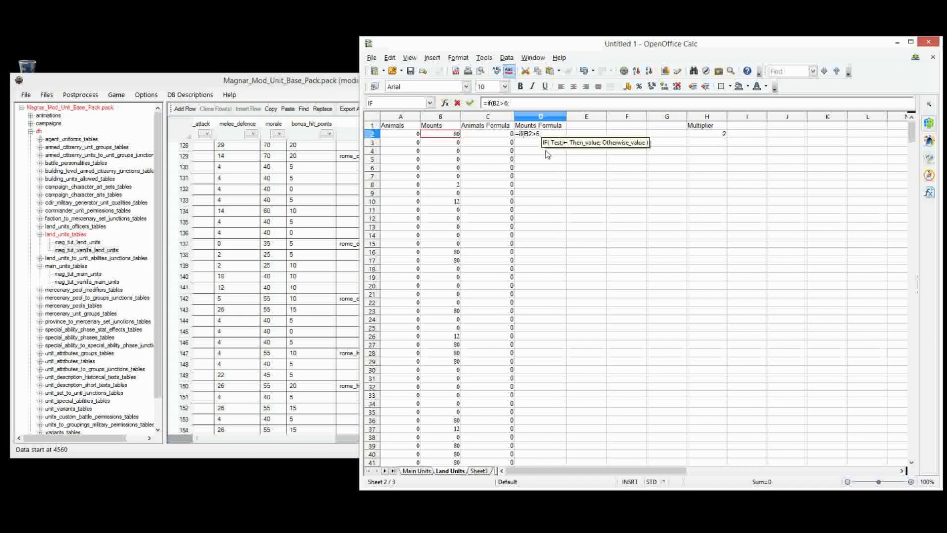
Complete the IF formula in D2 with B2*$H$2 as the then value and B2 as the otherwise value
left_click(441, 136)
type("*")
left_click(721, 134)
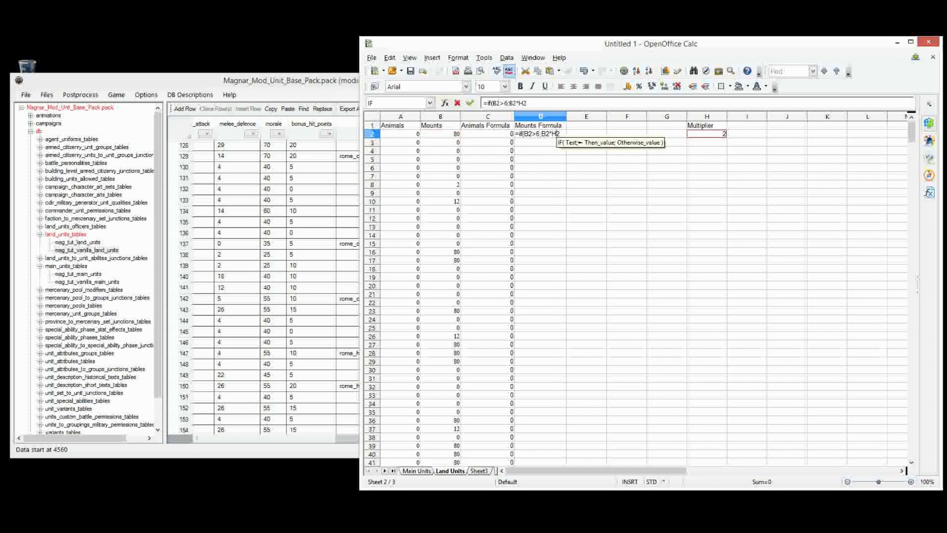
key("Left")
type("$")
key("Left")
key("Left")
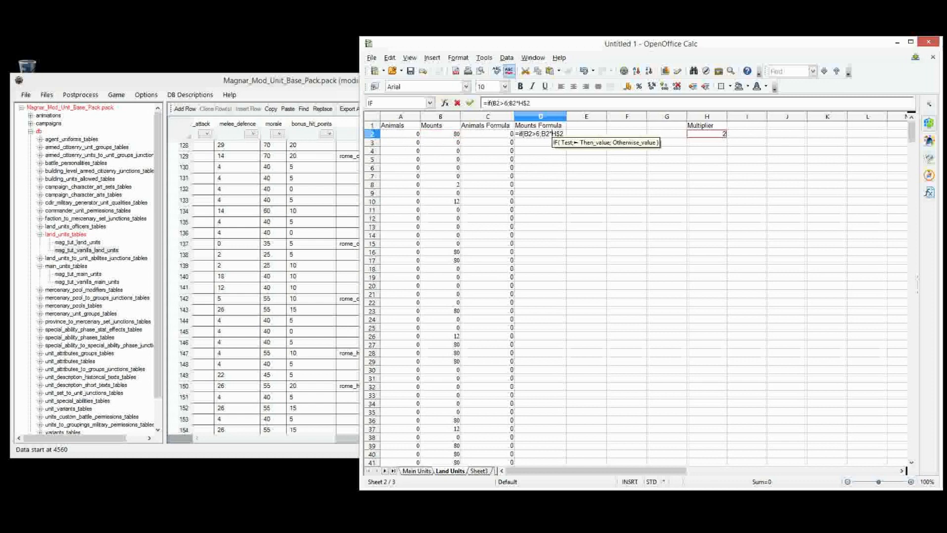
type("$")
key("End")
type(";")
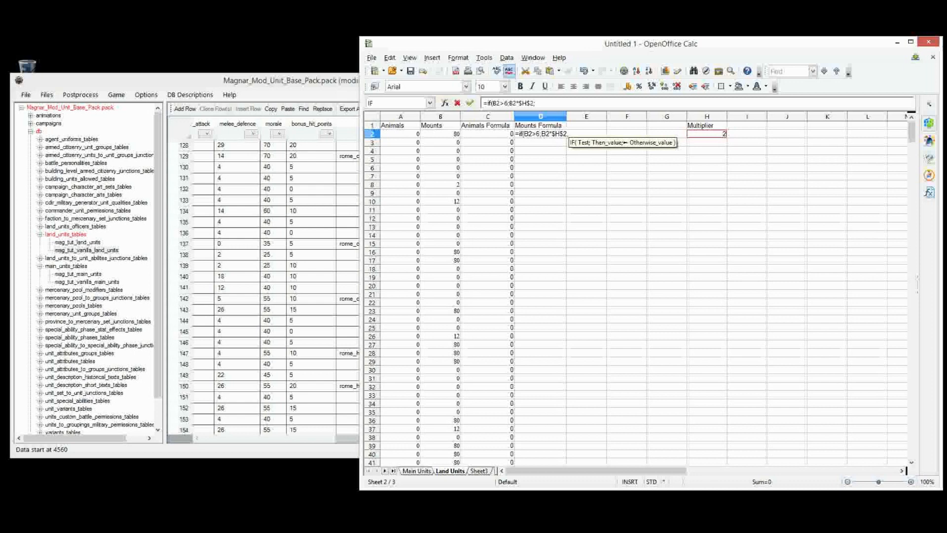
left_click(434, 137)
type(")")
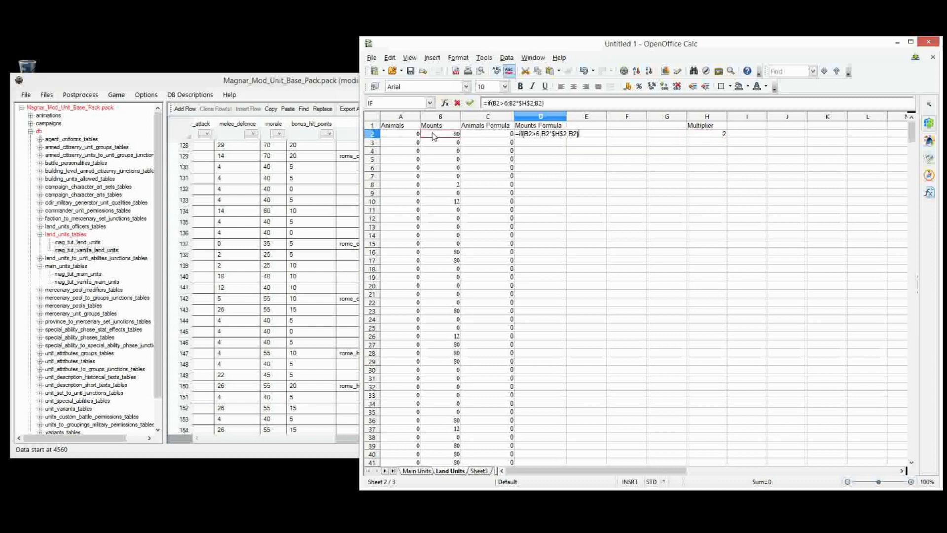
key("Return")
Fill the D2 formula down the Mounts Formula column through row 613
left_click(562, 138)
left_click_drag(567, 139, 542, 196)
left_click(543, 201)
left_click(545, 192)
Copy D2:D613 into the num_mounts column of Pack File Manager's land units table from row 1, and check the pasted values
key("ctrl+shift+Up")
key("shift+Down")
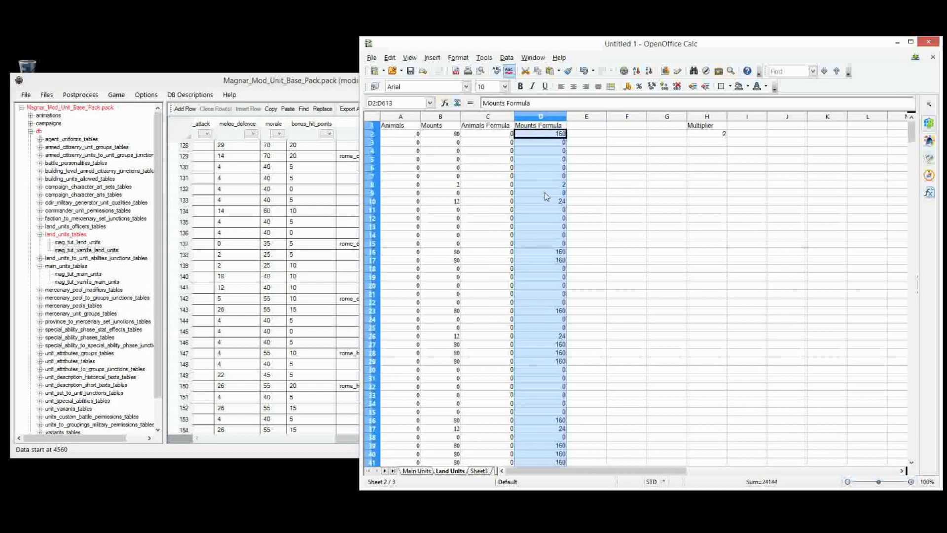
left_click(311, 200)
scroll(459, 186, "up", 3)
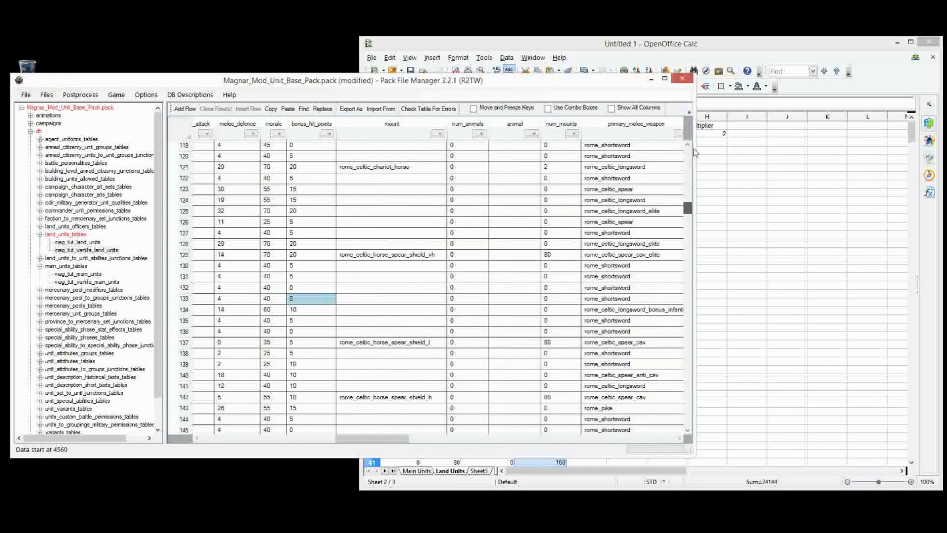
scroll(696, 153, "up", 20)
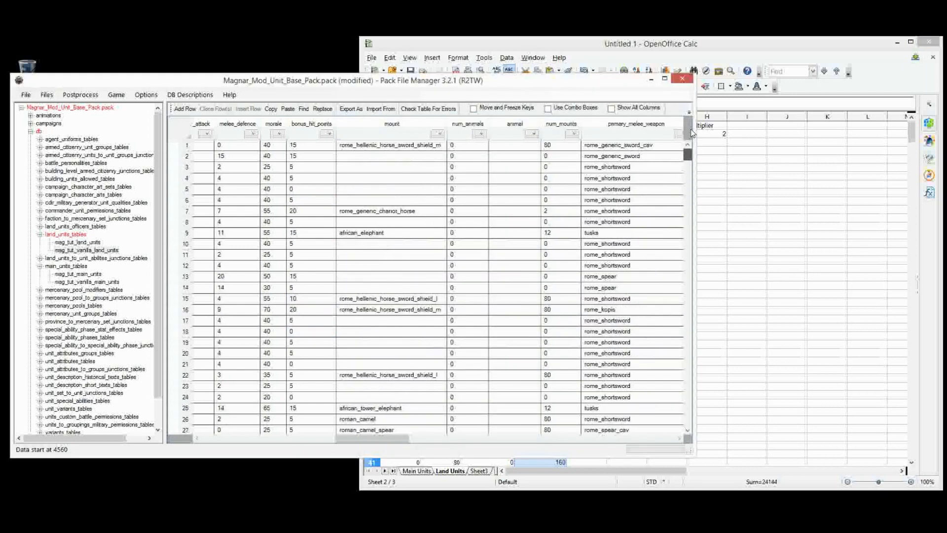
left_click(560, 211)
left_click(577, 148)
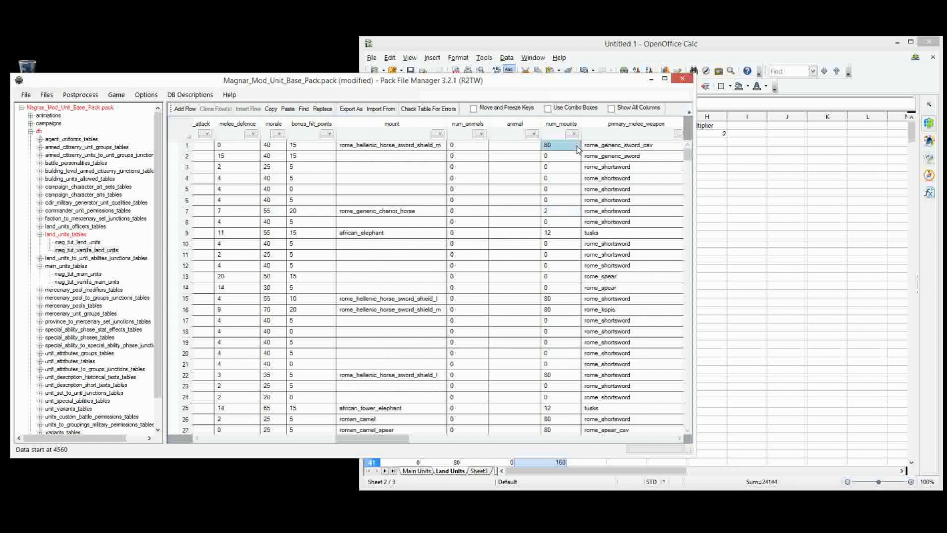
scroll(578, 150, "down", 20)
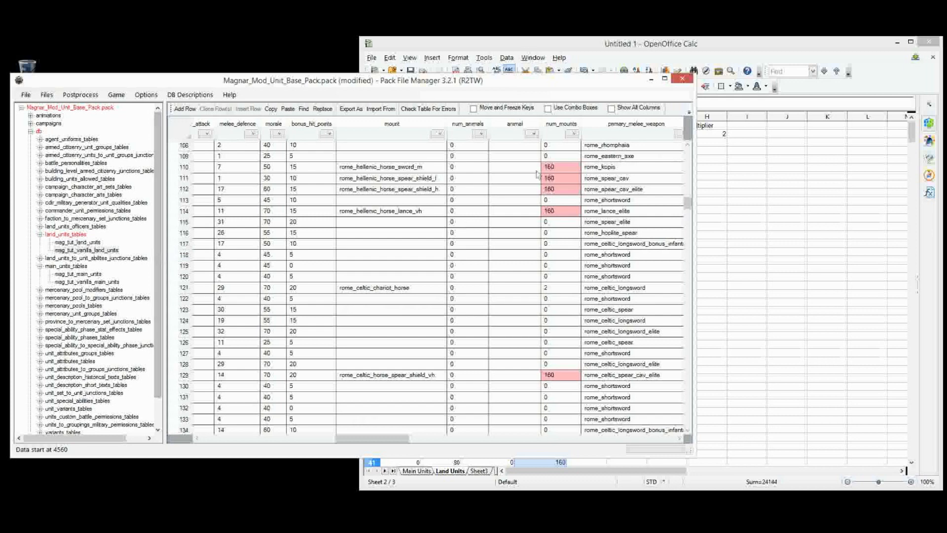
left_click_drag(563, 184, 574, 170)
Save the modified mod pack and switch back to the Land Units sheet in Calc
left_click(82, 213)
key("ctrl+s")
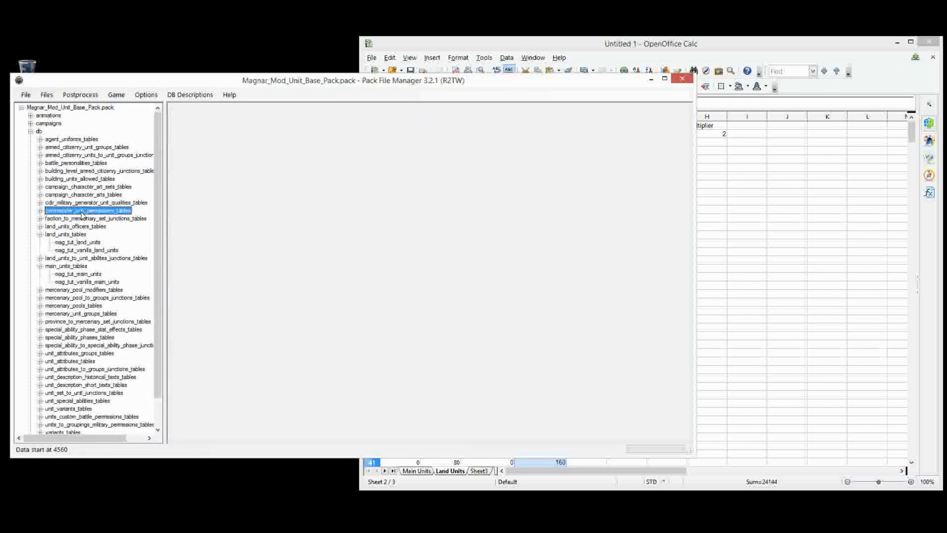
left_click(660, 49)
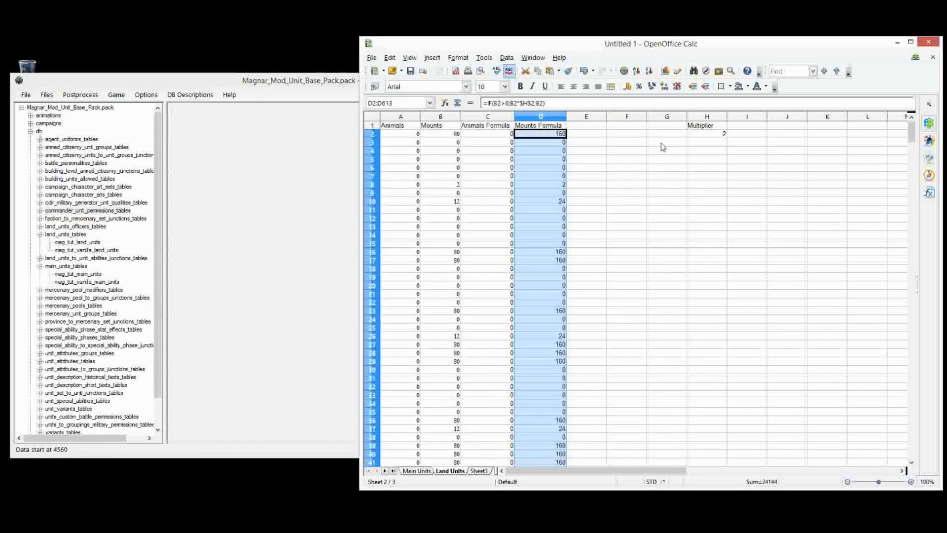
left_click(658, 186)
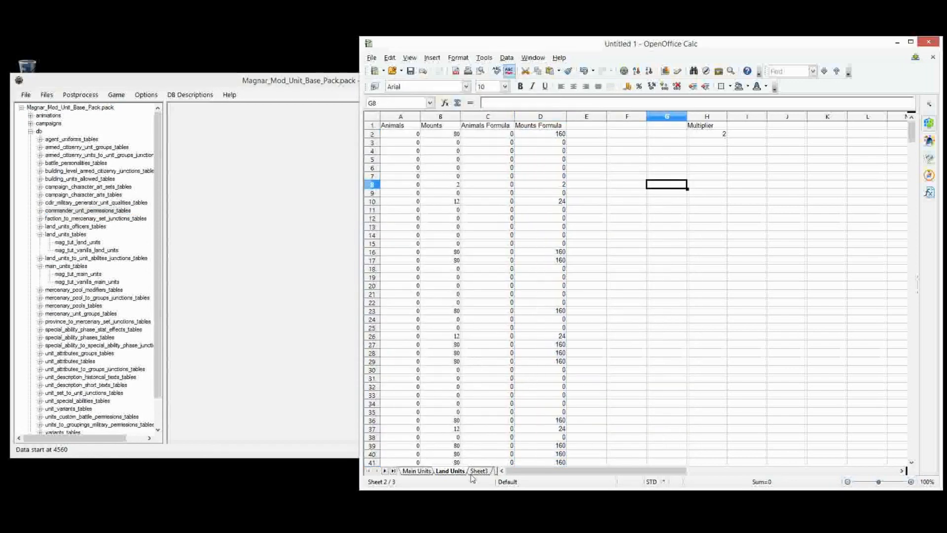
left_click(417, 471)
left_click(446, 471)
left_click(91, 250)
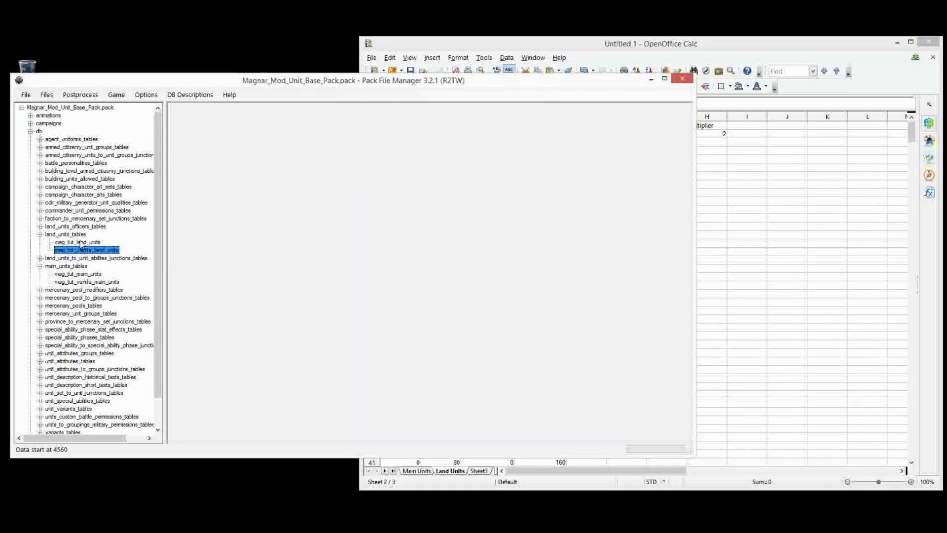
left_click(828, 212)
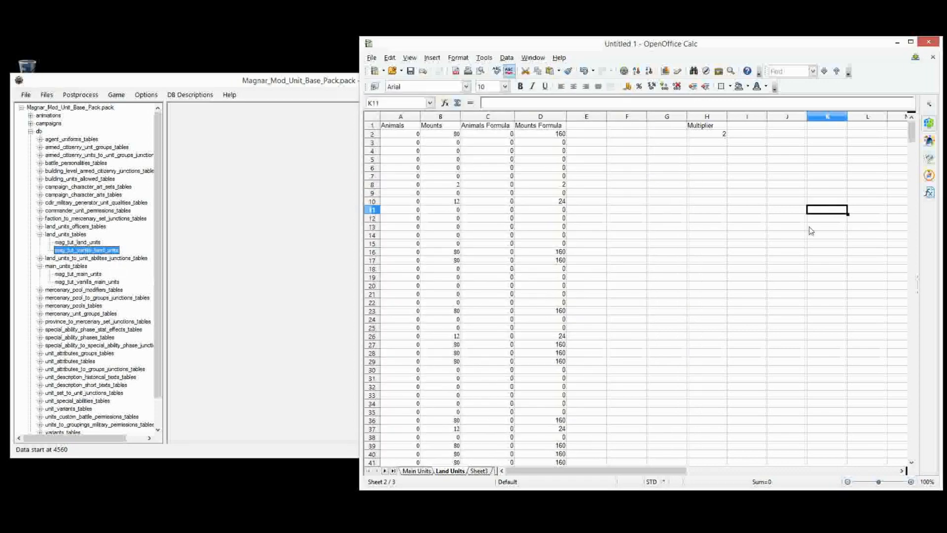